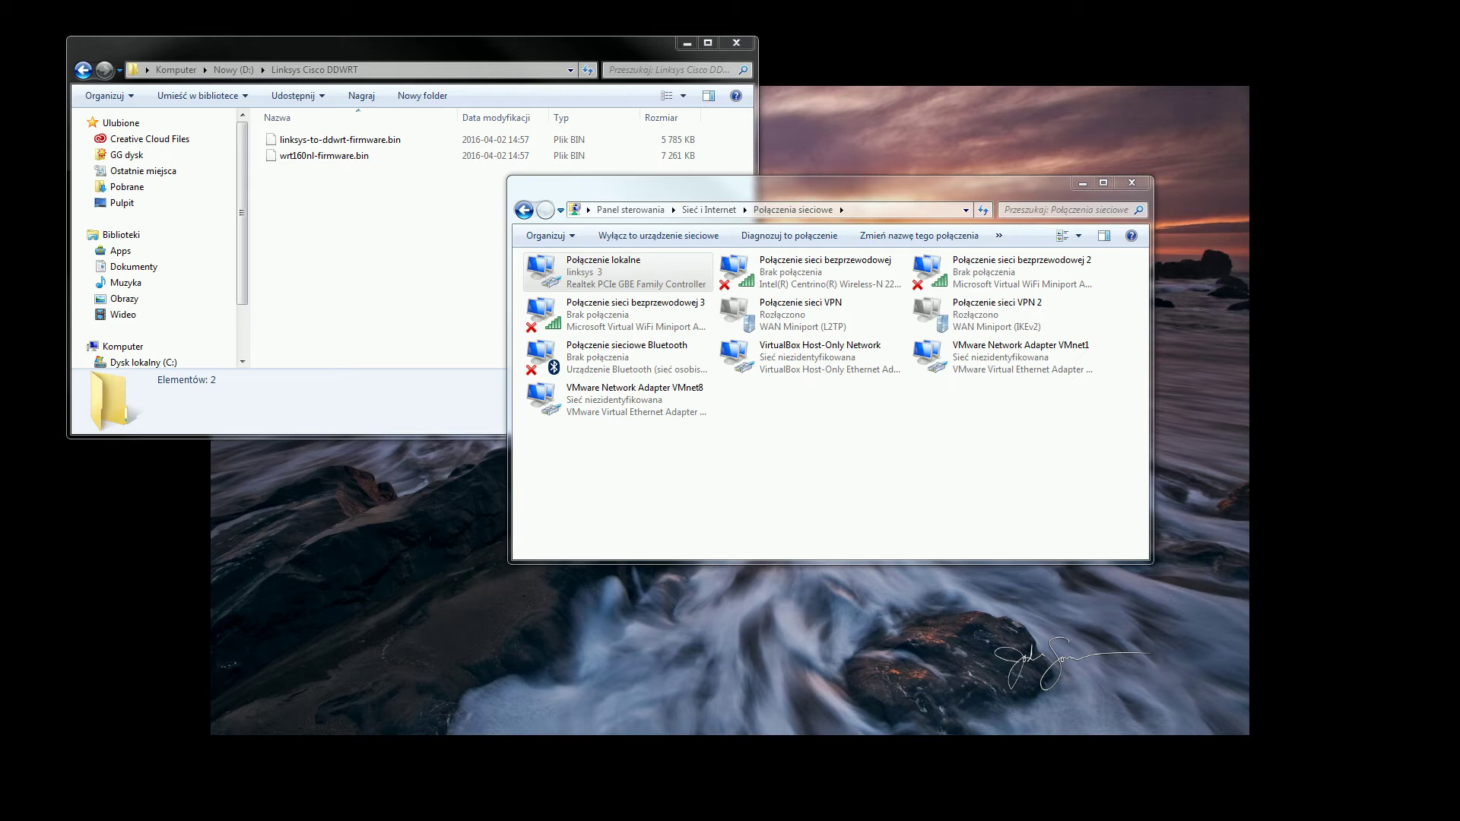
# Bring up the dd-wrt.com Router Database result for wrt160 and select the search term.
pyautogui.hotkey('alt', 'Tab')
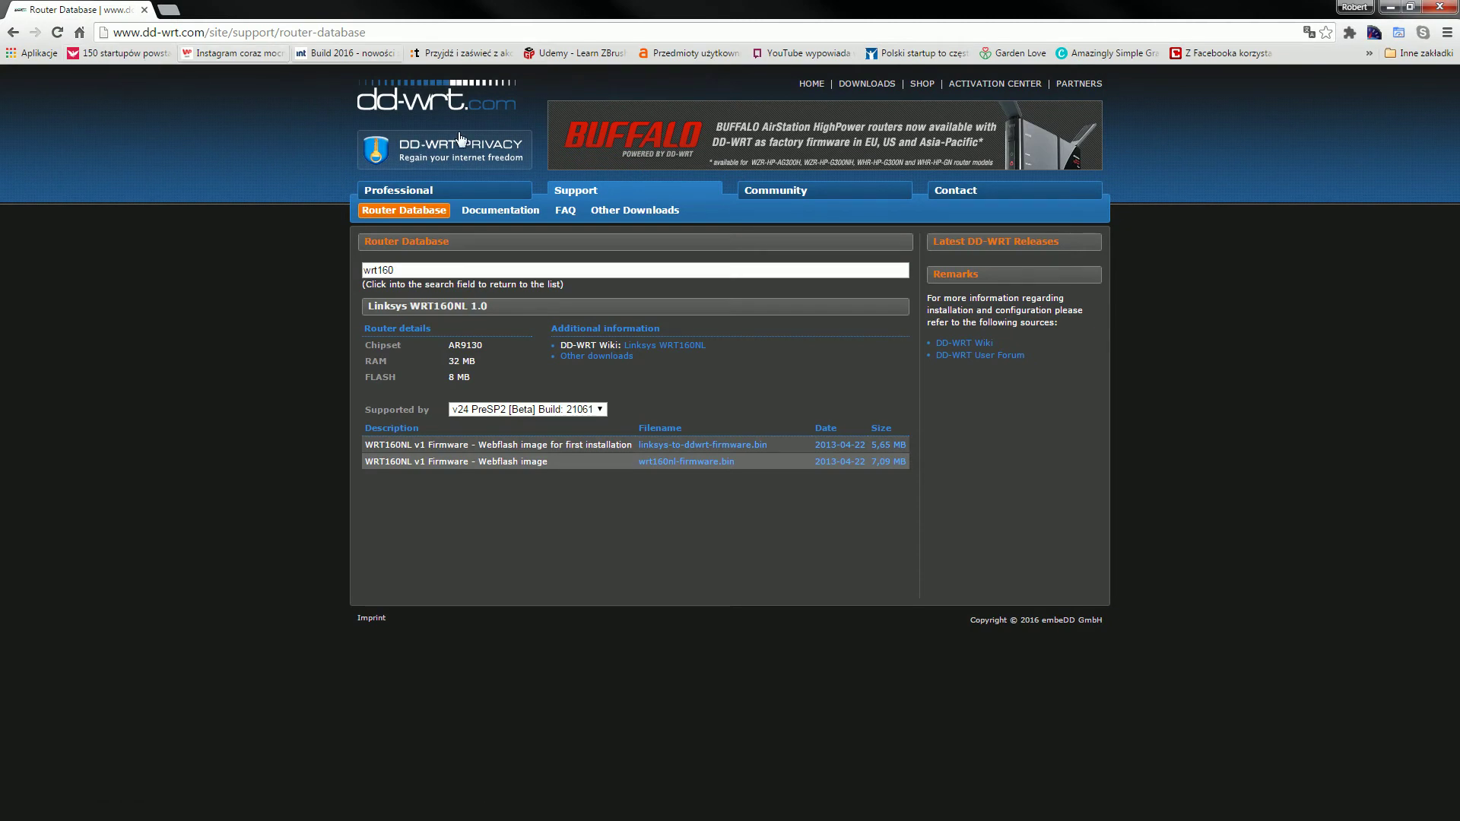
pyautogui.moveTo(405, 271); pyautogui.dragTo(352, 271)
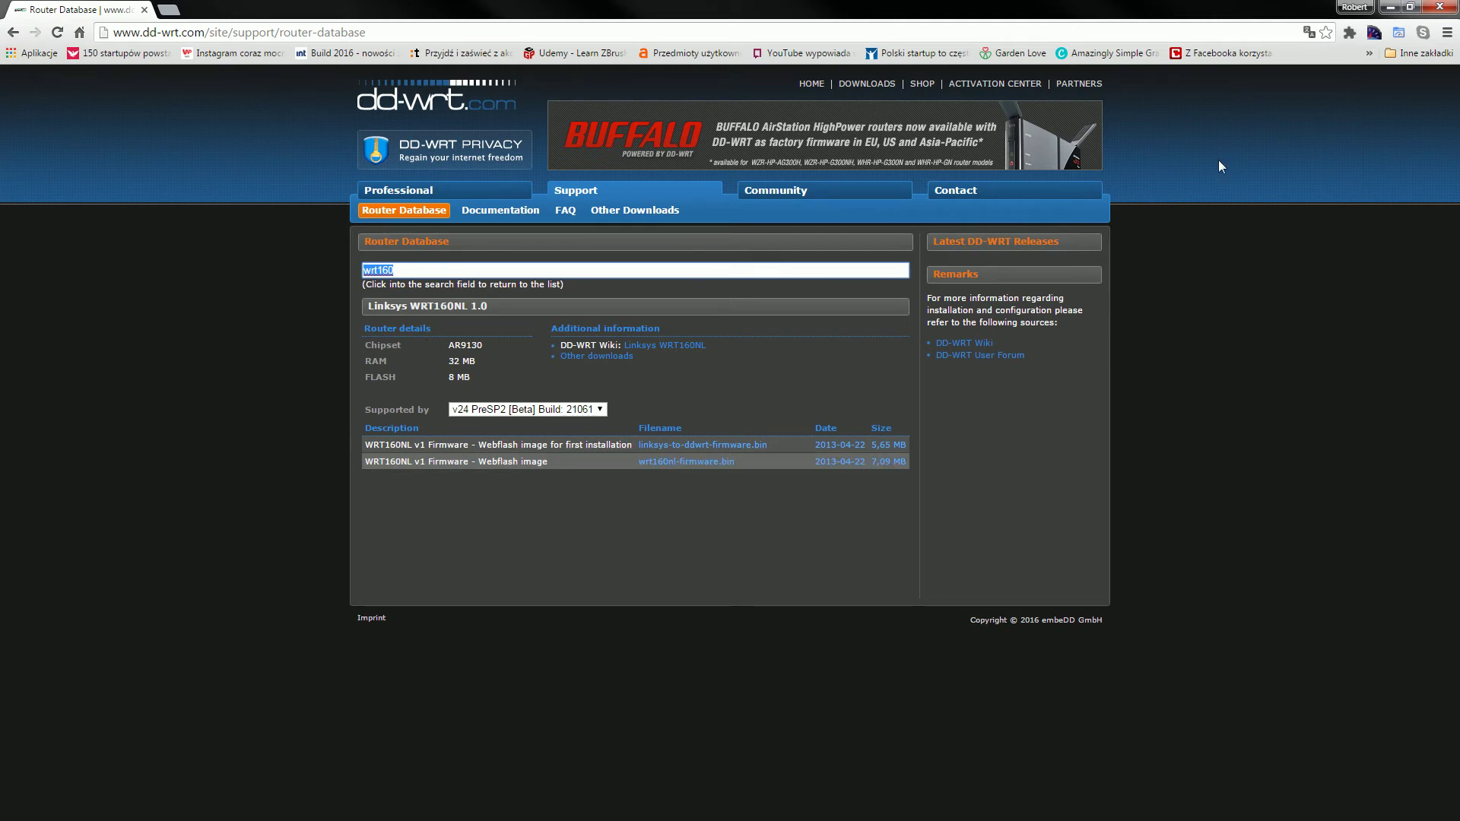
pyautogui.click(1391, 9)
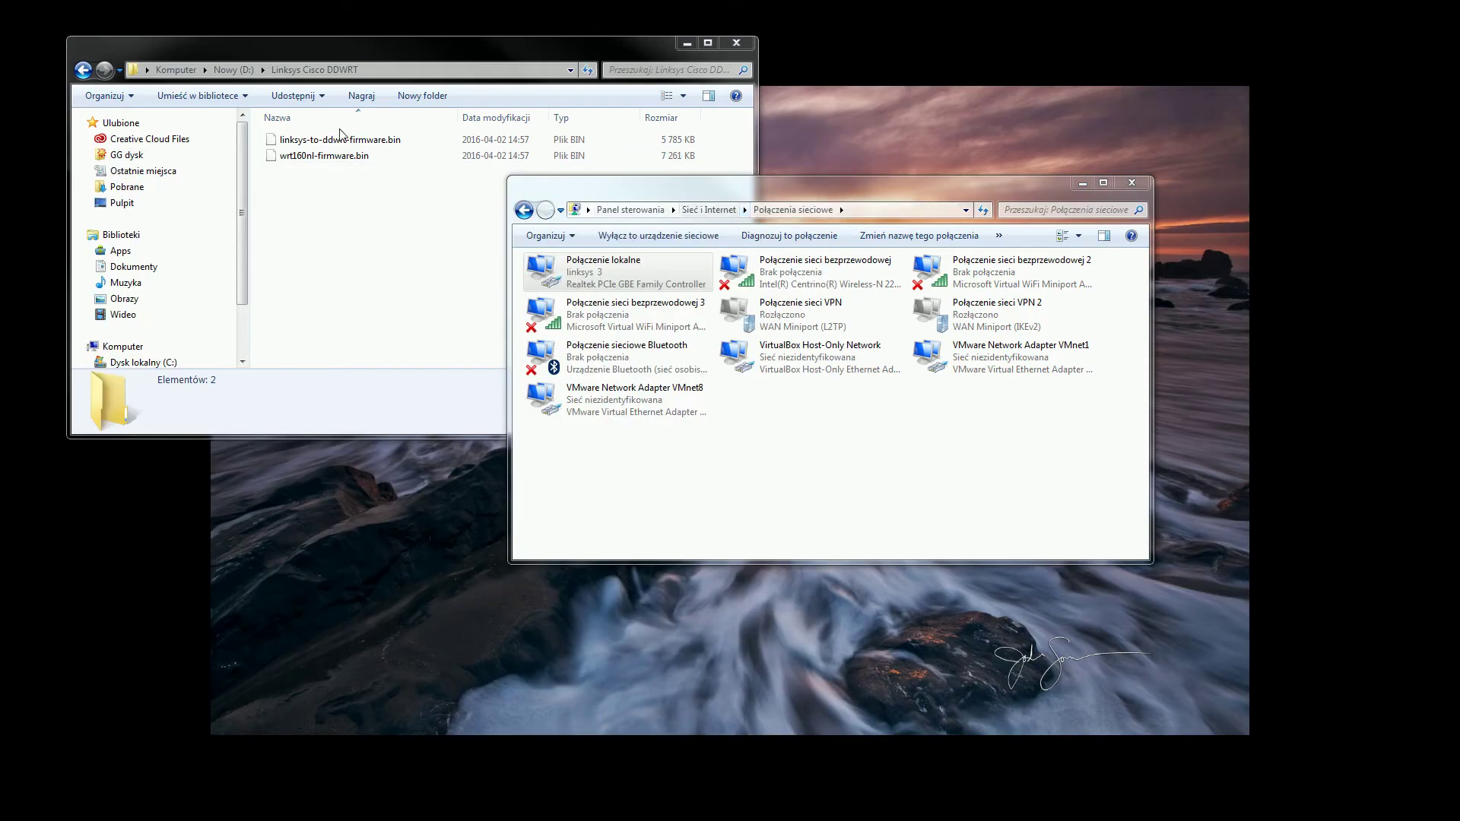
pyautogui.click(305, 206)
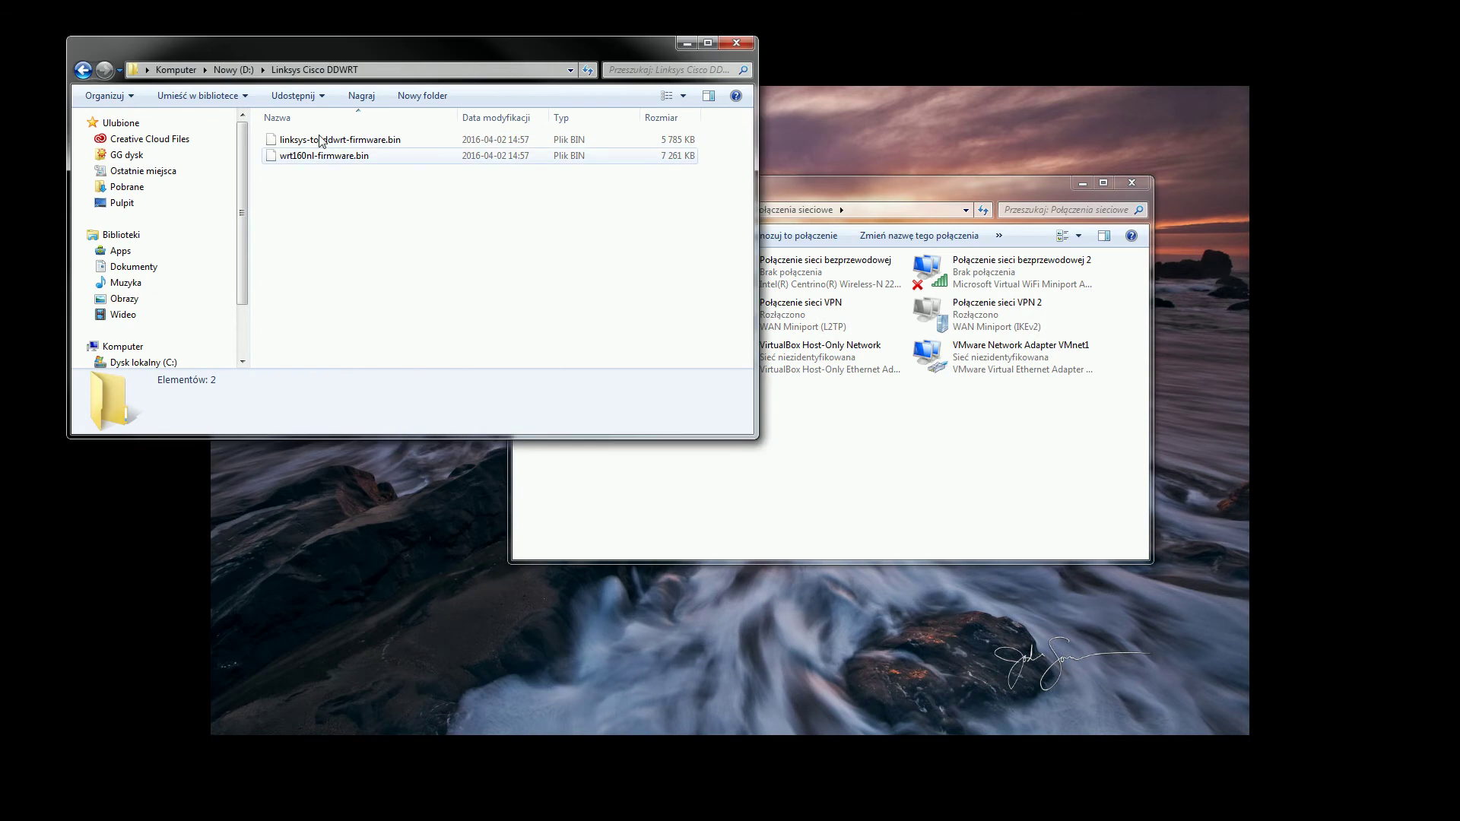
pyautogui.click(951, 184)
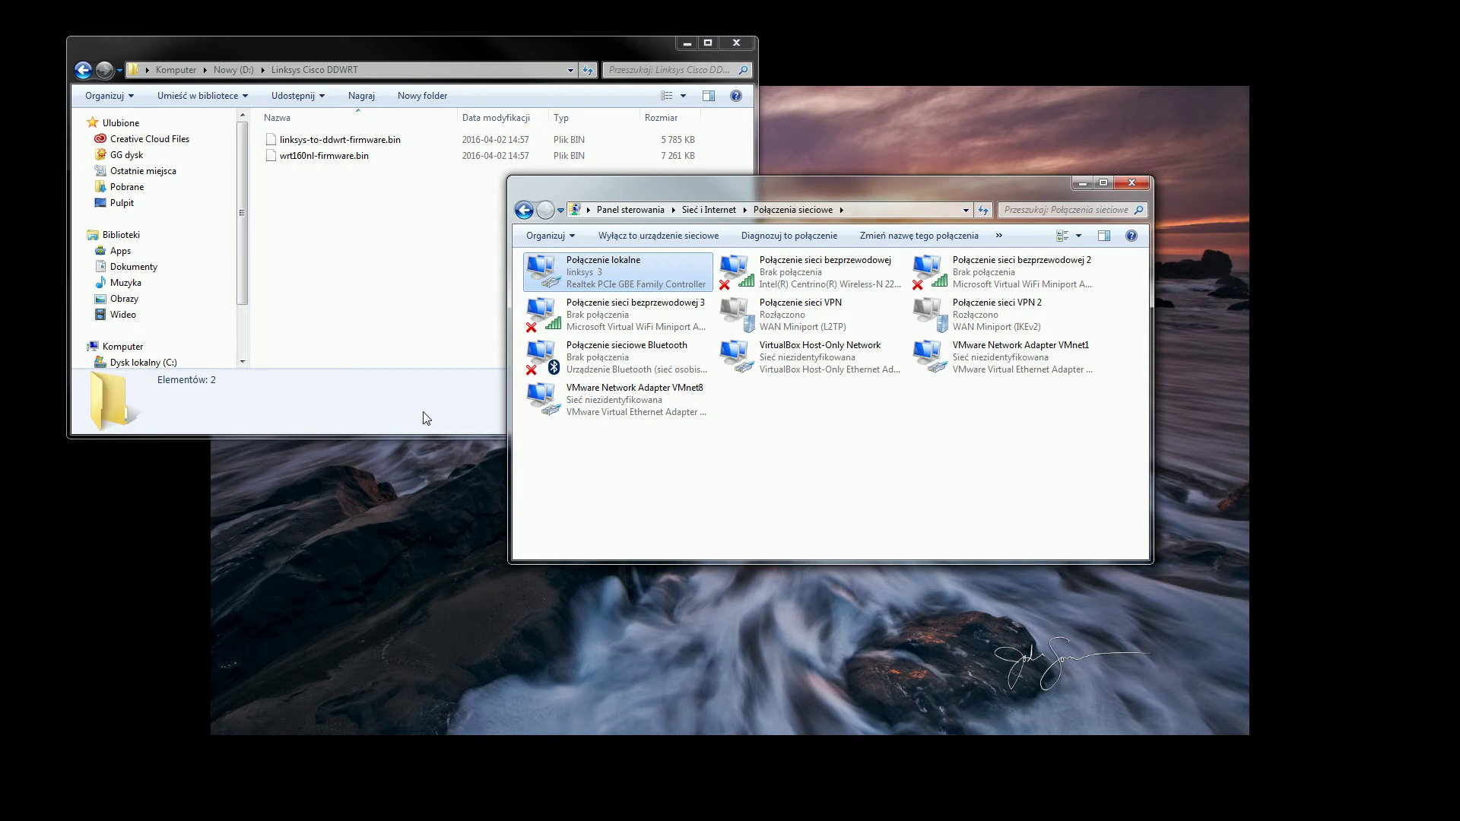
pyautogui.doubleClick(616, 271)
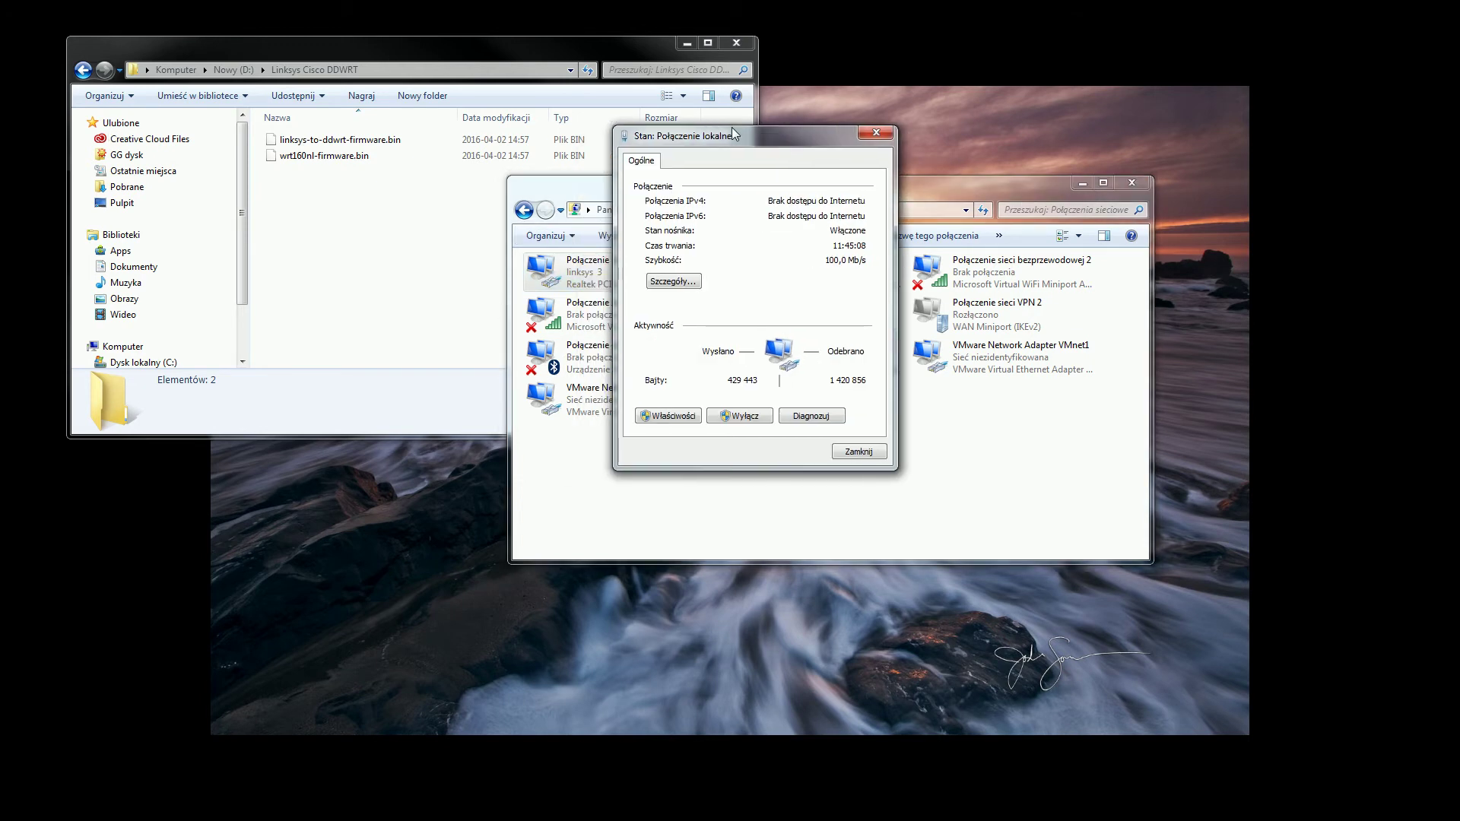
pyautogui.click(694, 282)
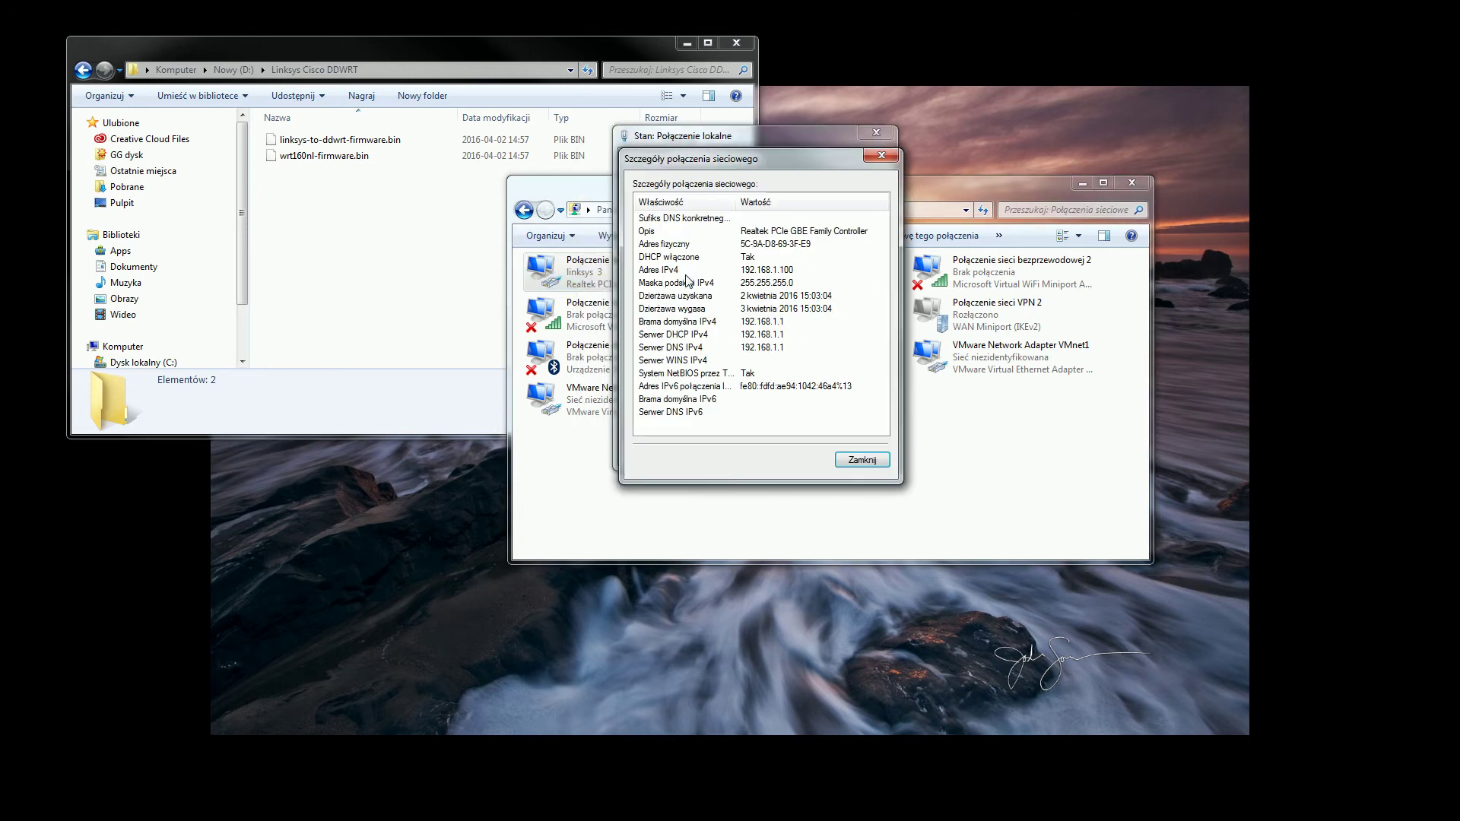
pyautogui.click(744, 271)
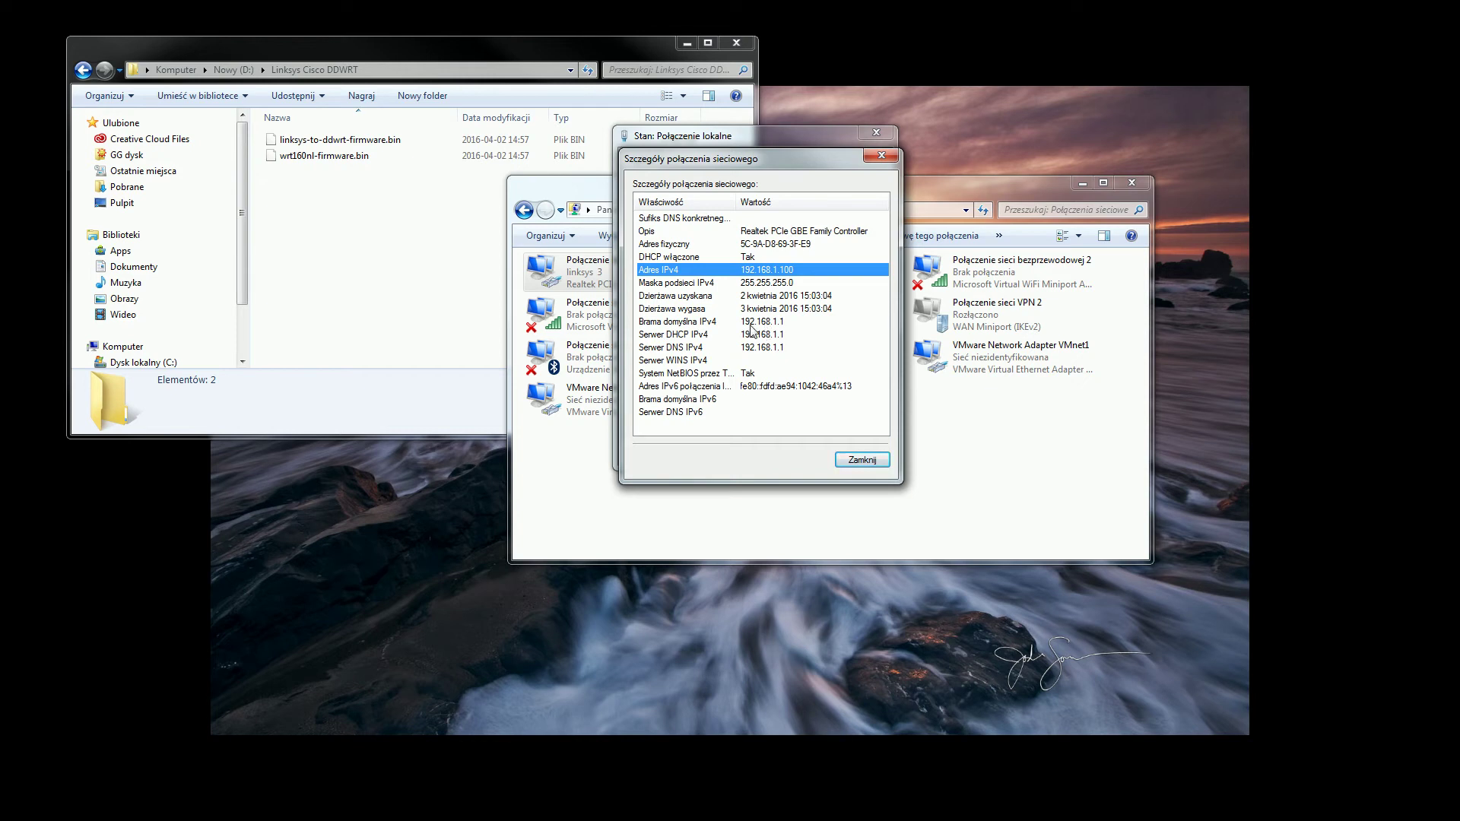
pyautogui.click(862, 460)
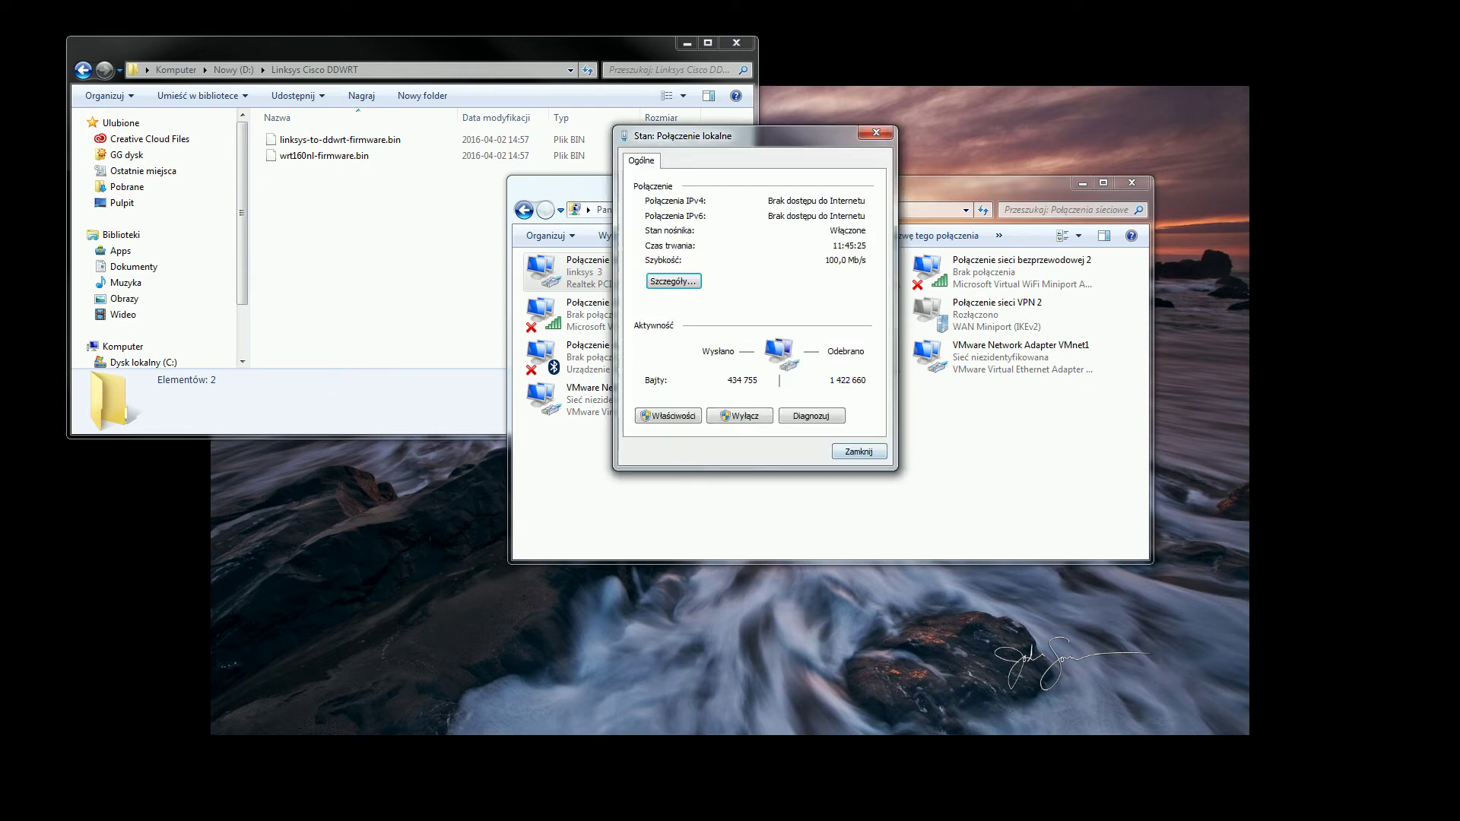
pyautogui.click(858, 452)
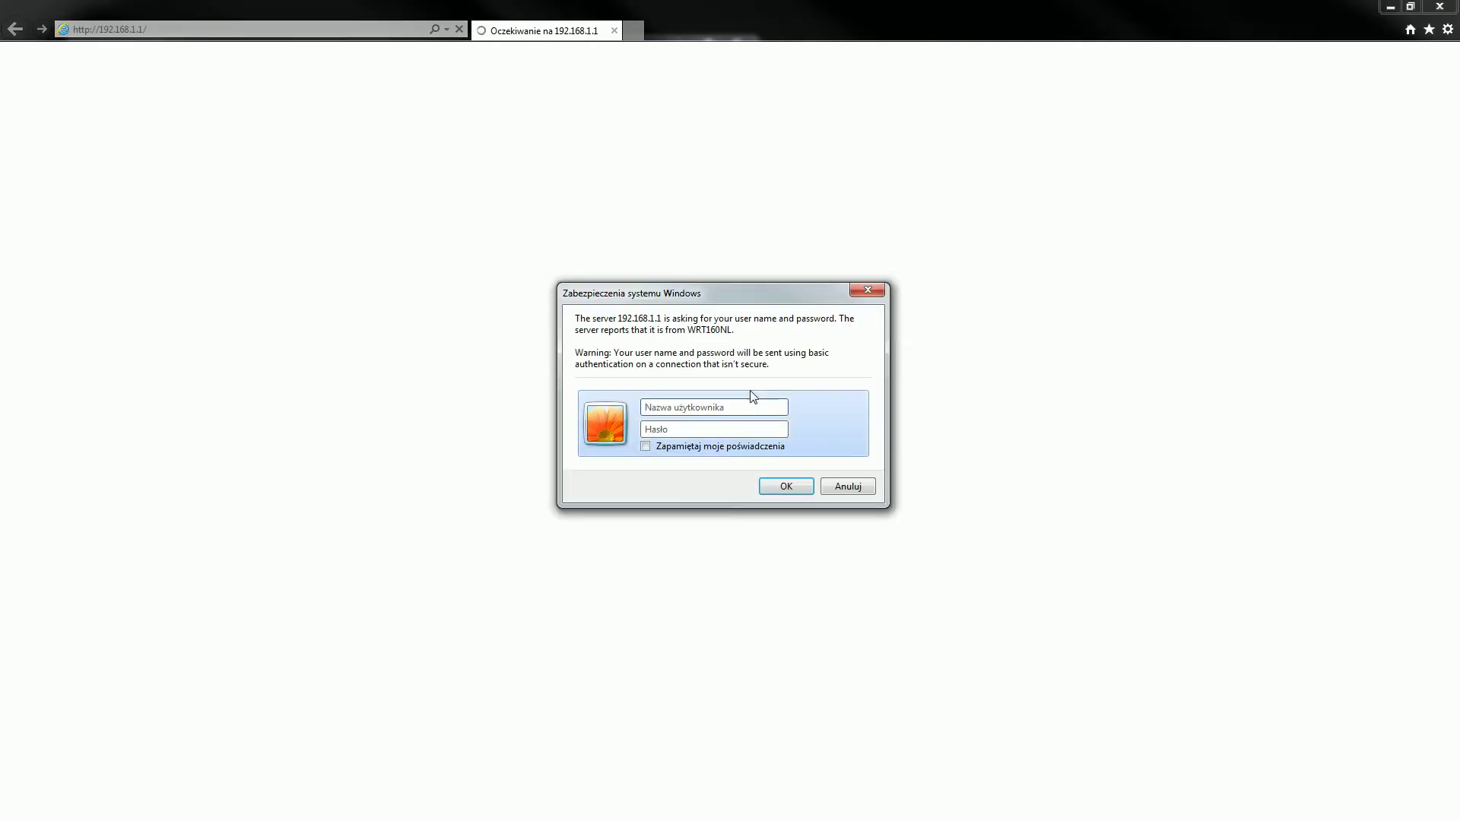
# Log in to the router at 192.168.1.1 through the Windows security prompt.
pyautogui.moveTo(673, 299); pyautogui.dragTo(652, 230)
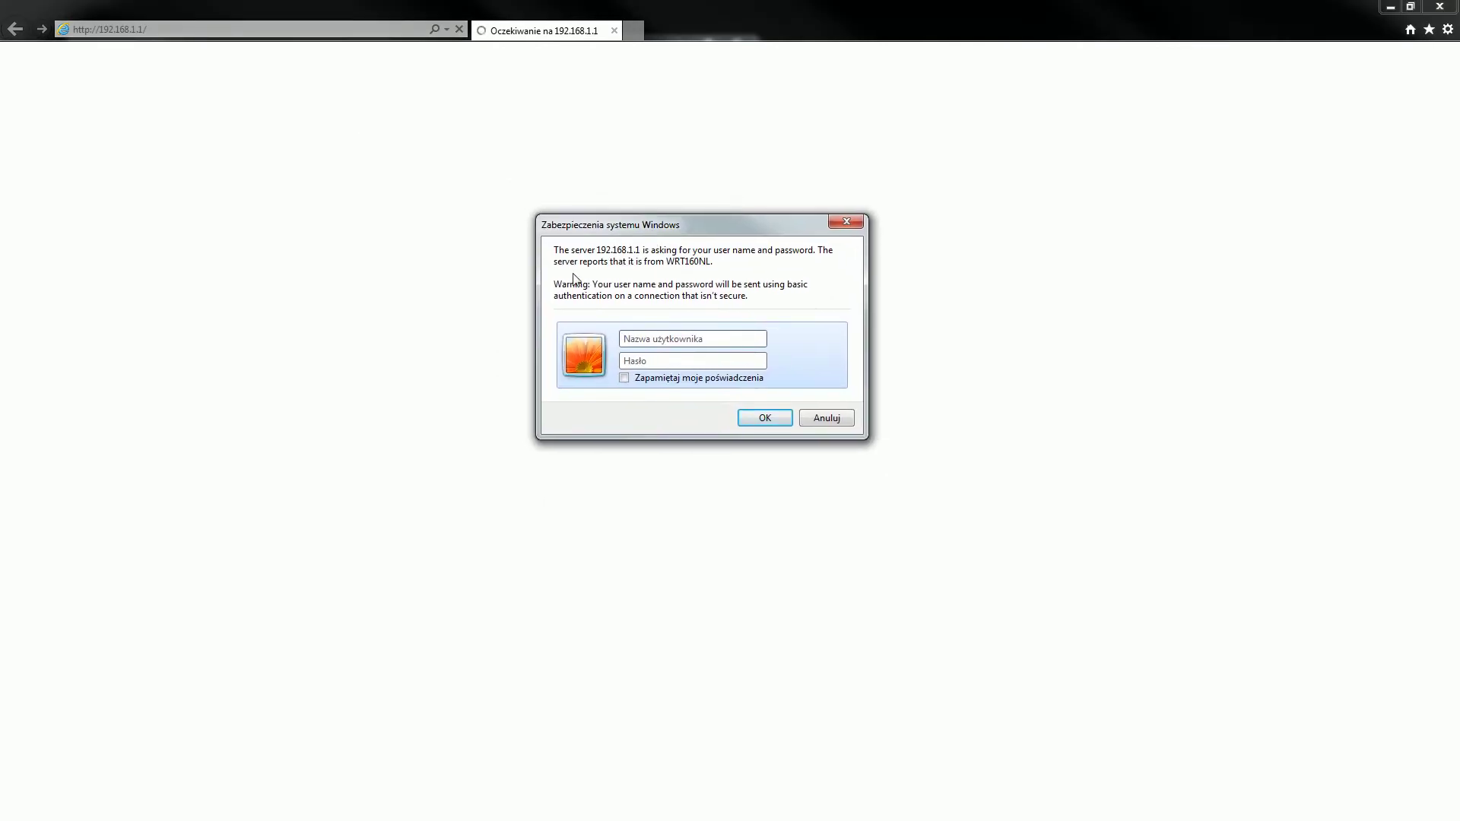
pyautogui.click(704, 339)
pyautogui.press('Return')
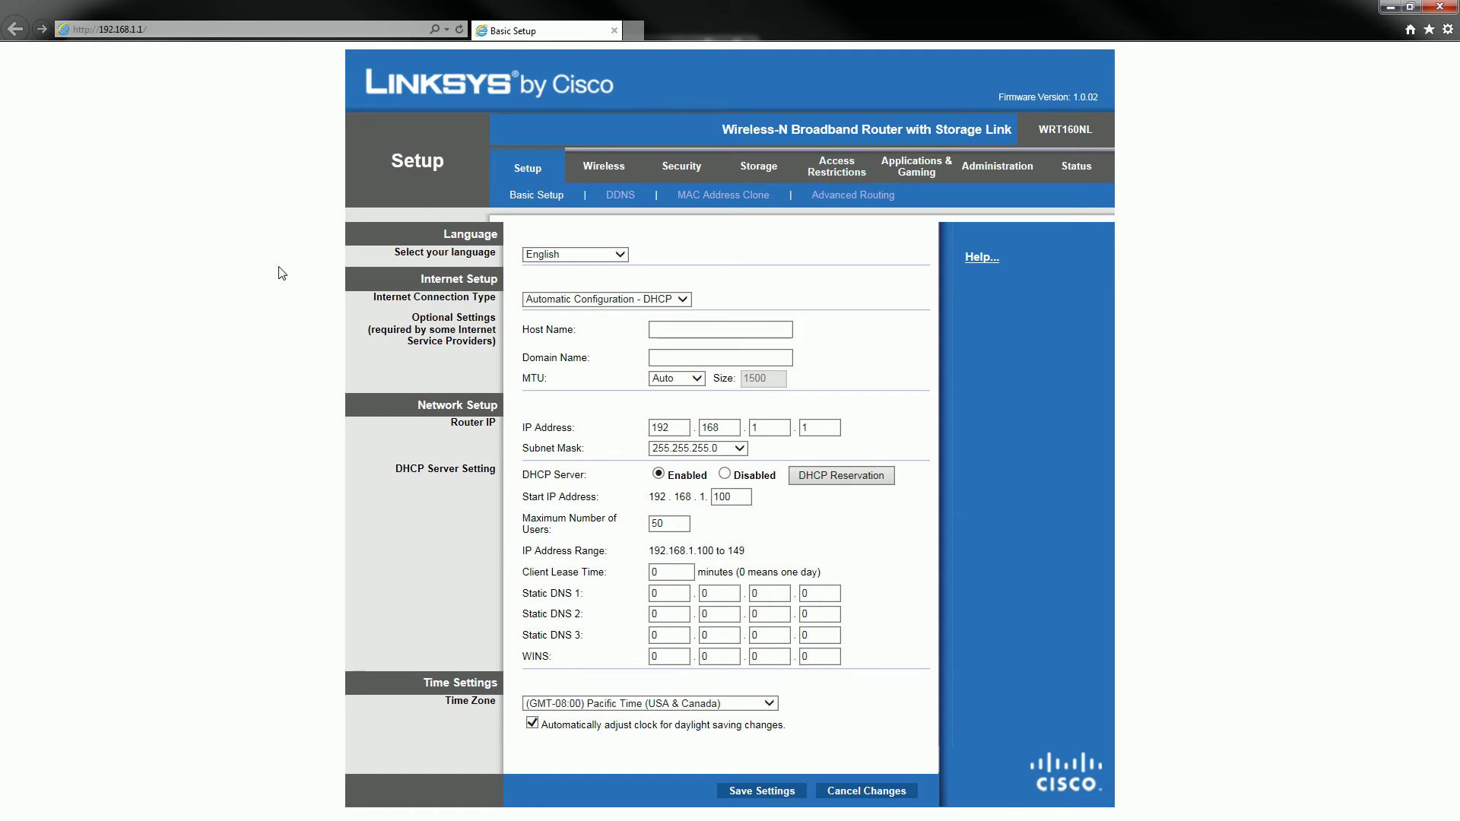
# Go to Administration > Firmware Upgrade and browse for a firmware image.
pyautogui.click(994, 172)
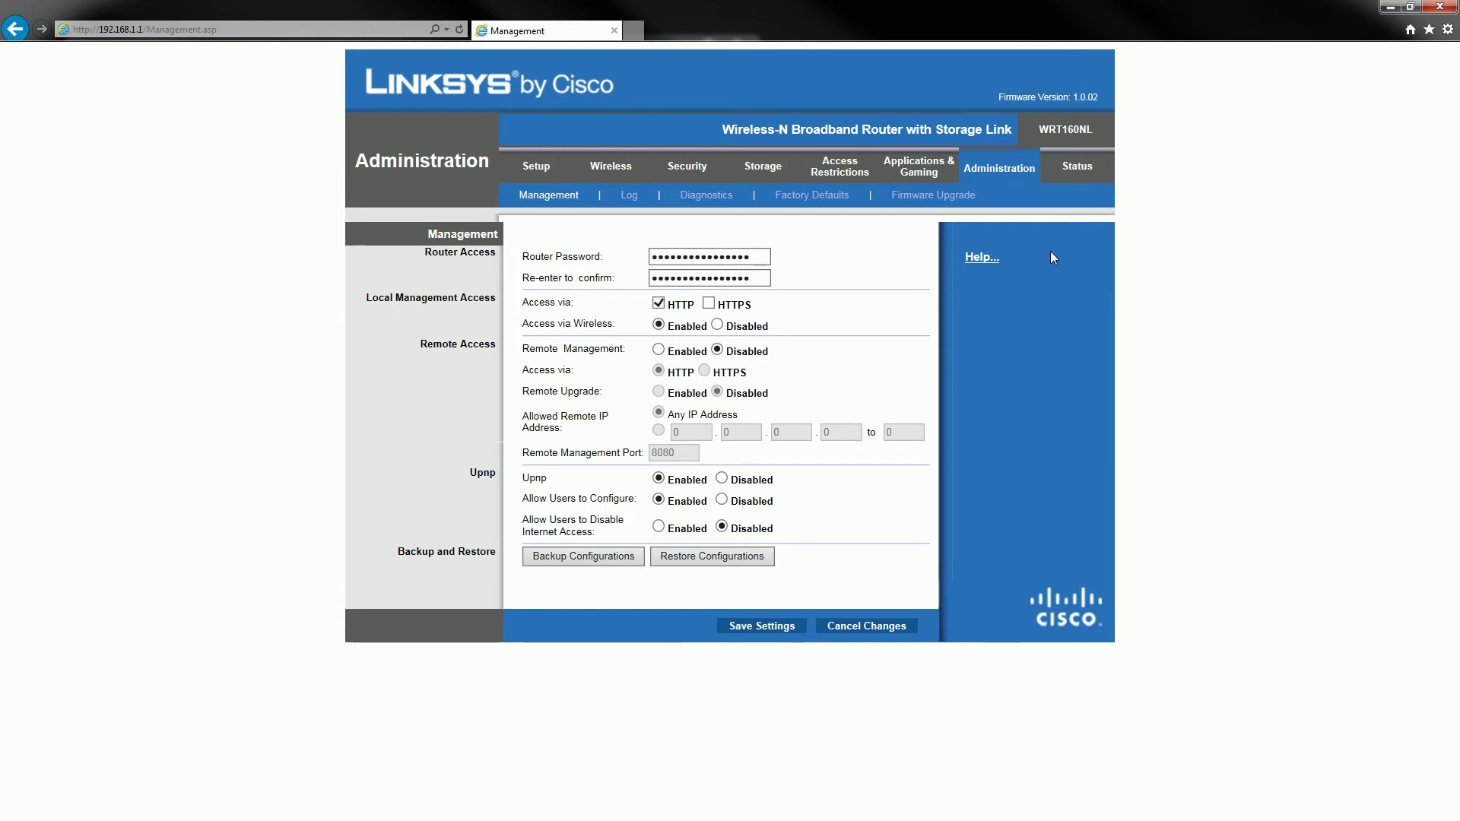
pyautogui.click(918, 196)
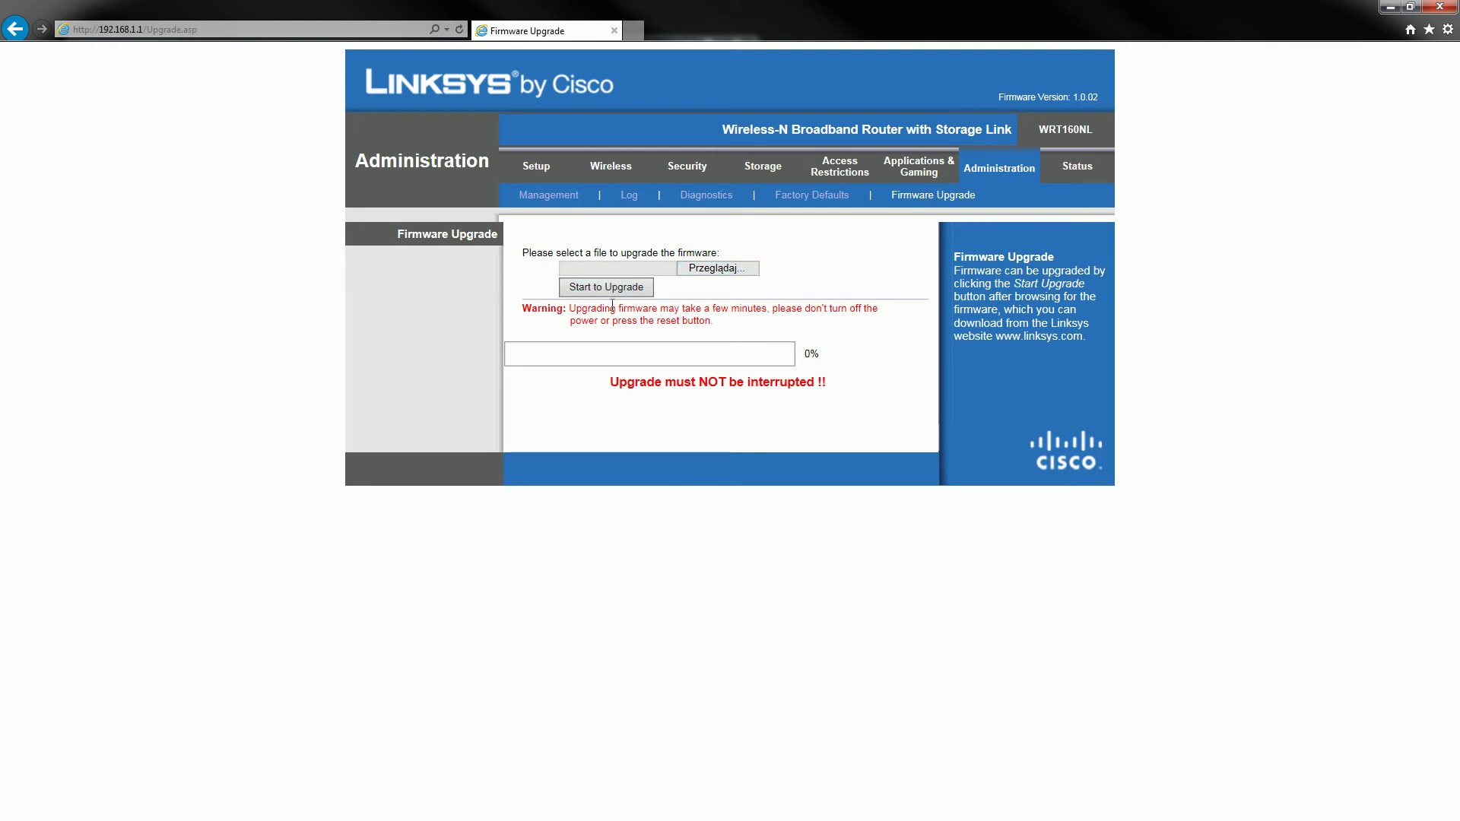
pyautogui.click(715, 269)
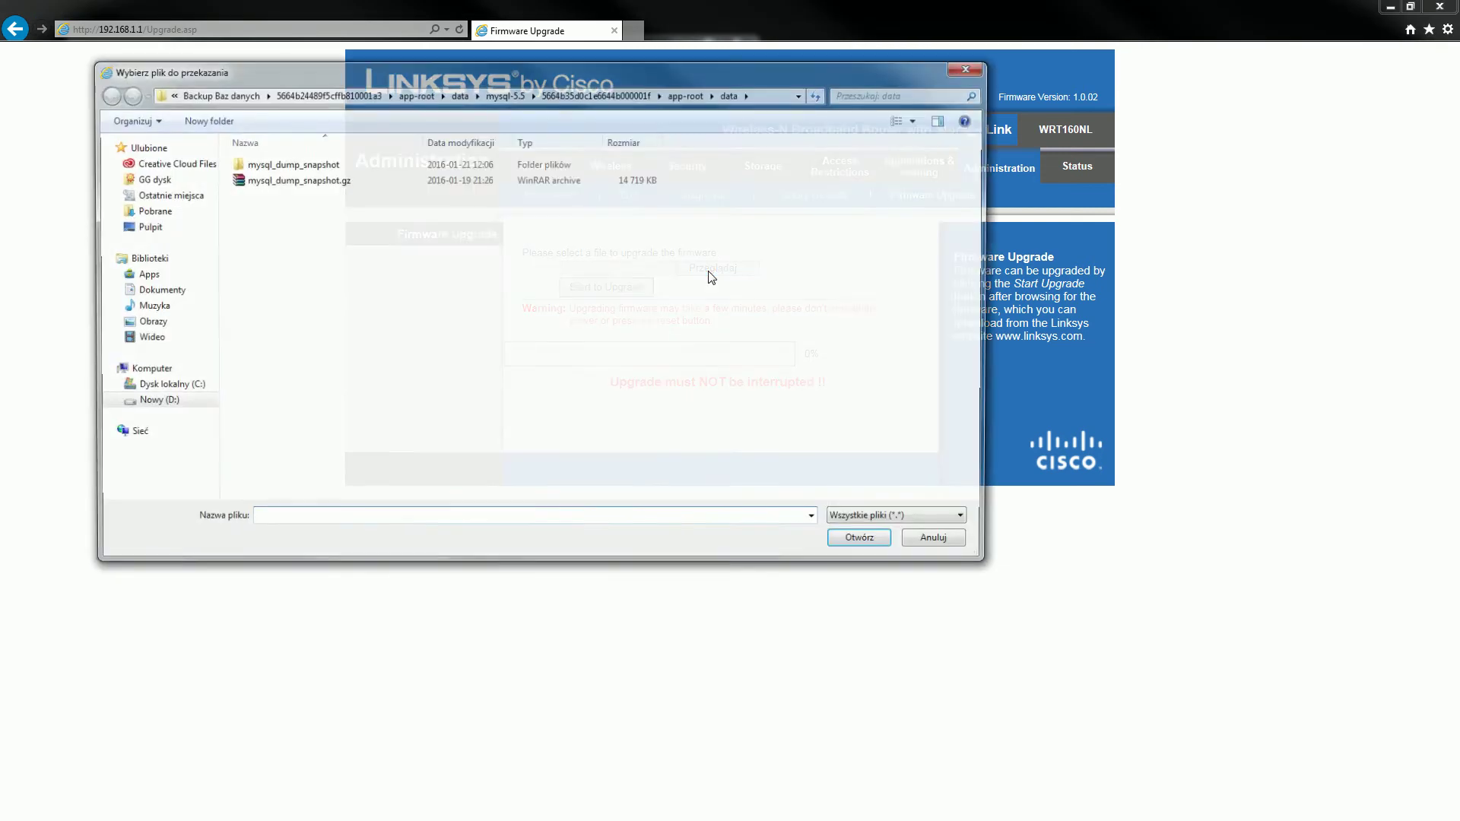
# Pick linksys-to-ddwrt-firmware.bin from D:\Linksys Cisco DDWRT.
pyautogui.moveTo(147, 416)
pyautogui.click(151, 401)
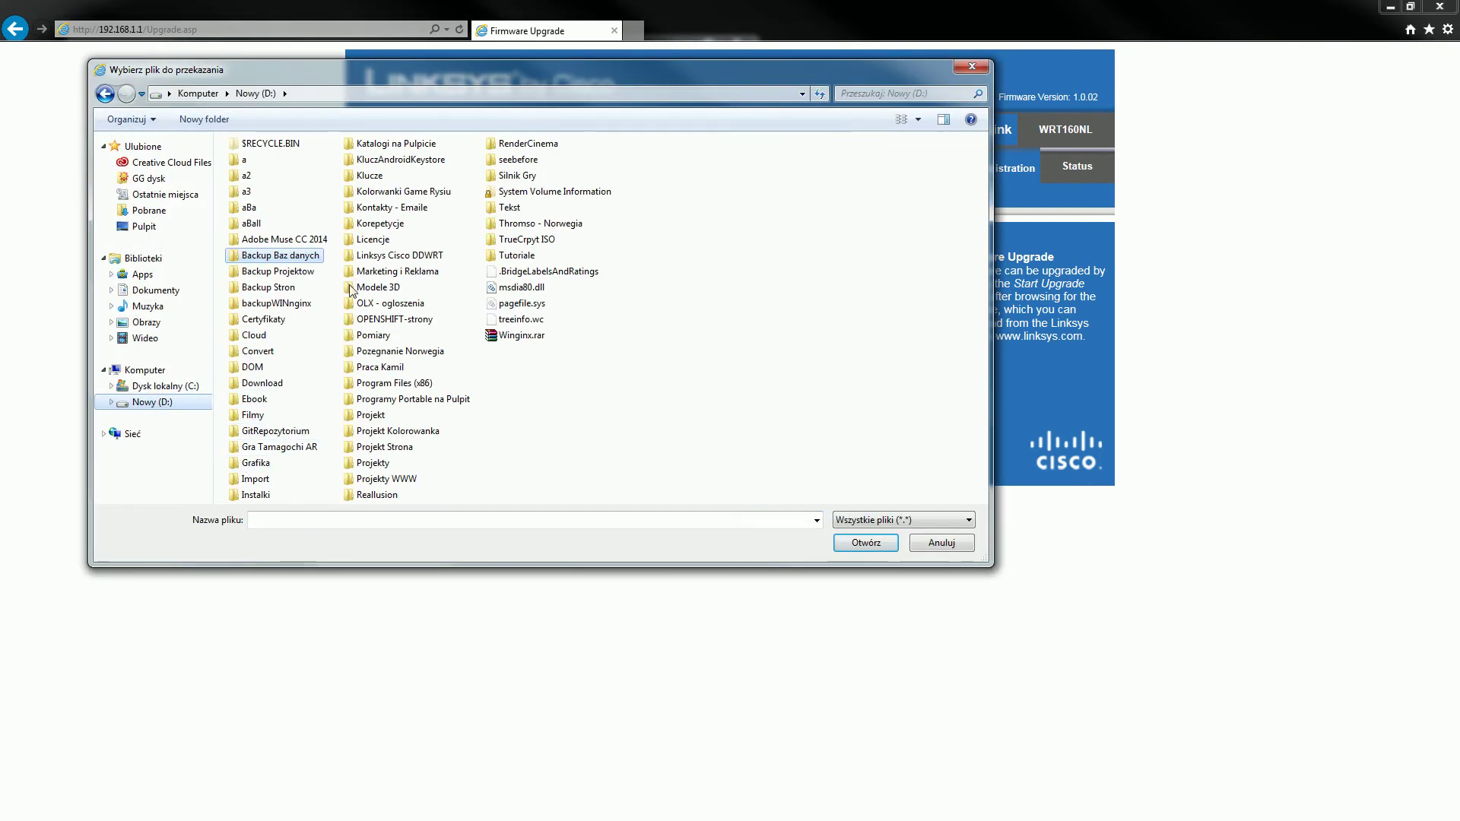
pyautogui.doubleClick(379, 257)
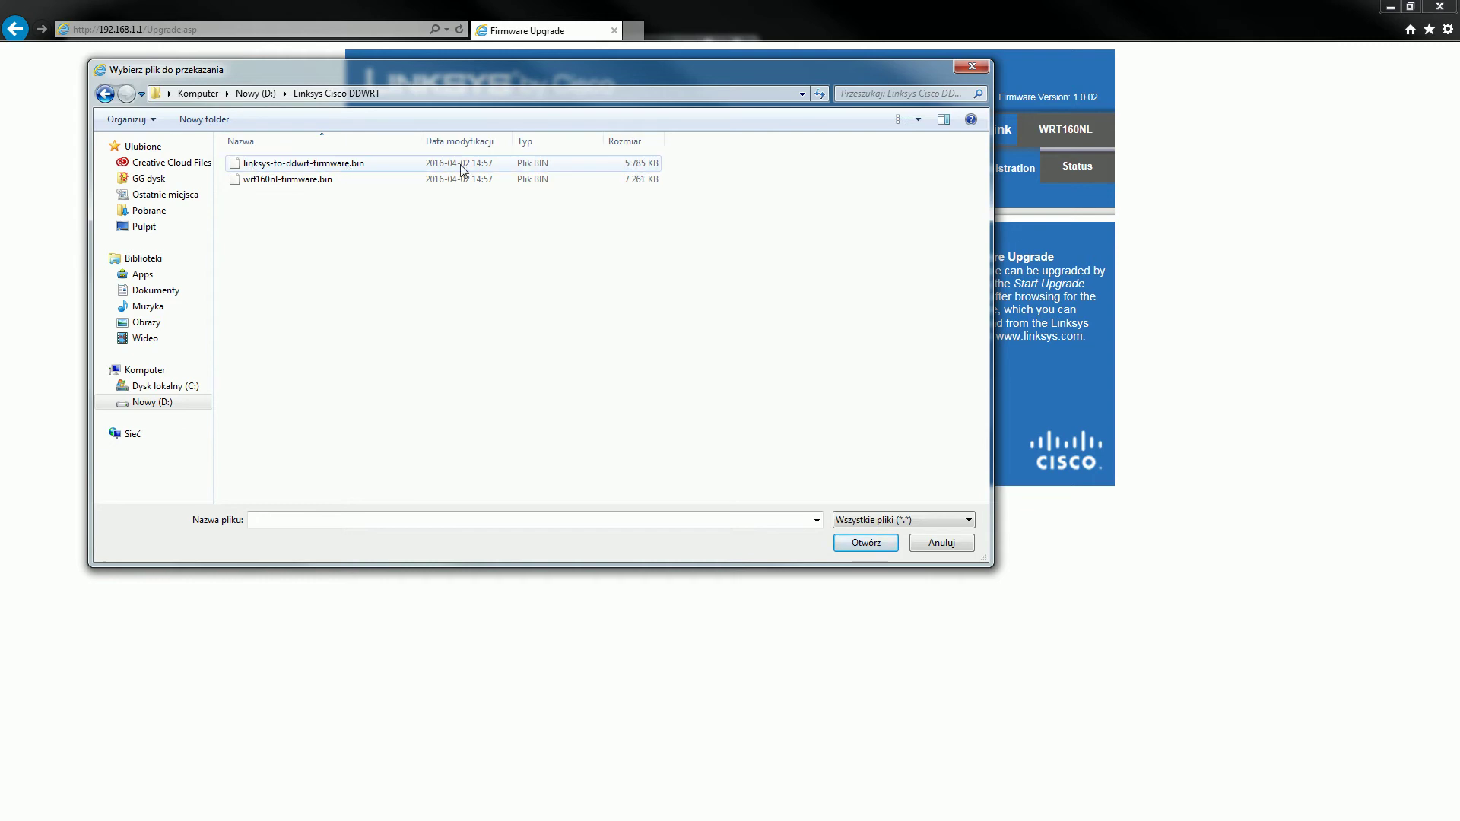
pyautogui.click(641, 167)
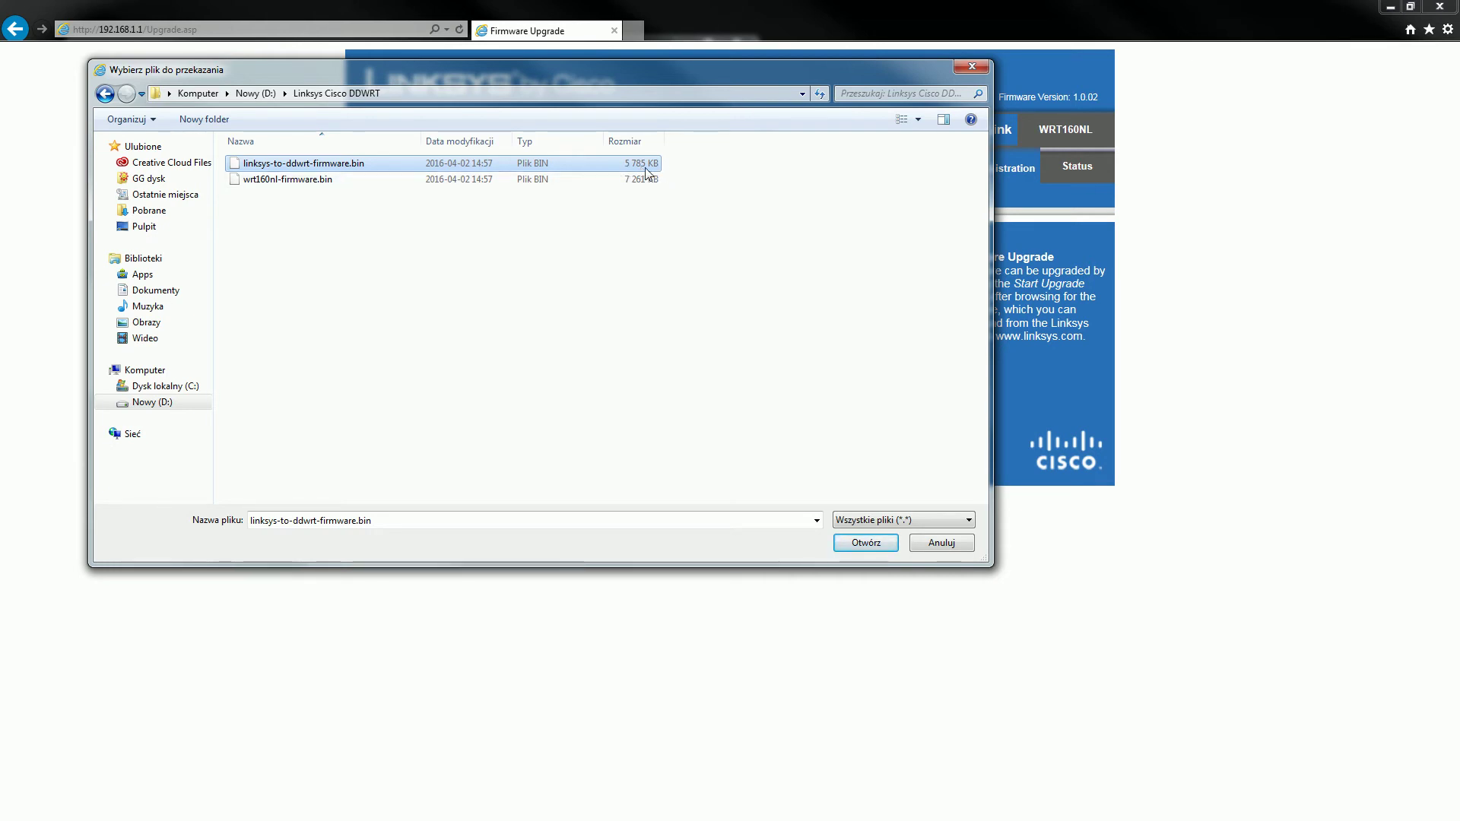
pyautogui.doubleClick(635, 168)
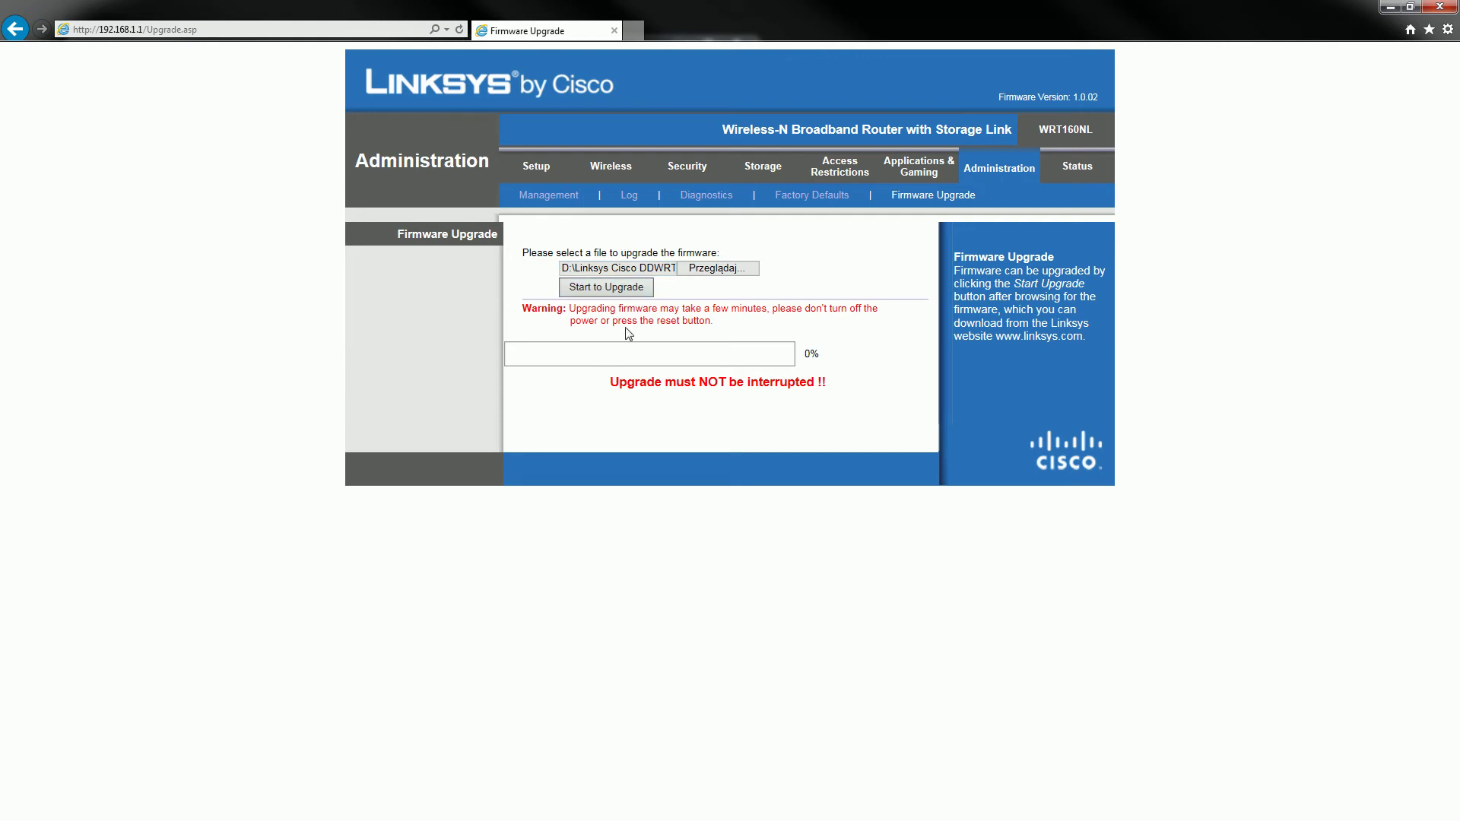
# Start the upgrade and wait for the 'Upgrade is successful.' page.
pyautogui.click(581, 295)
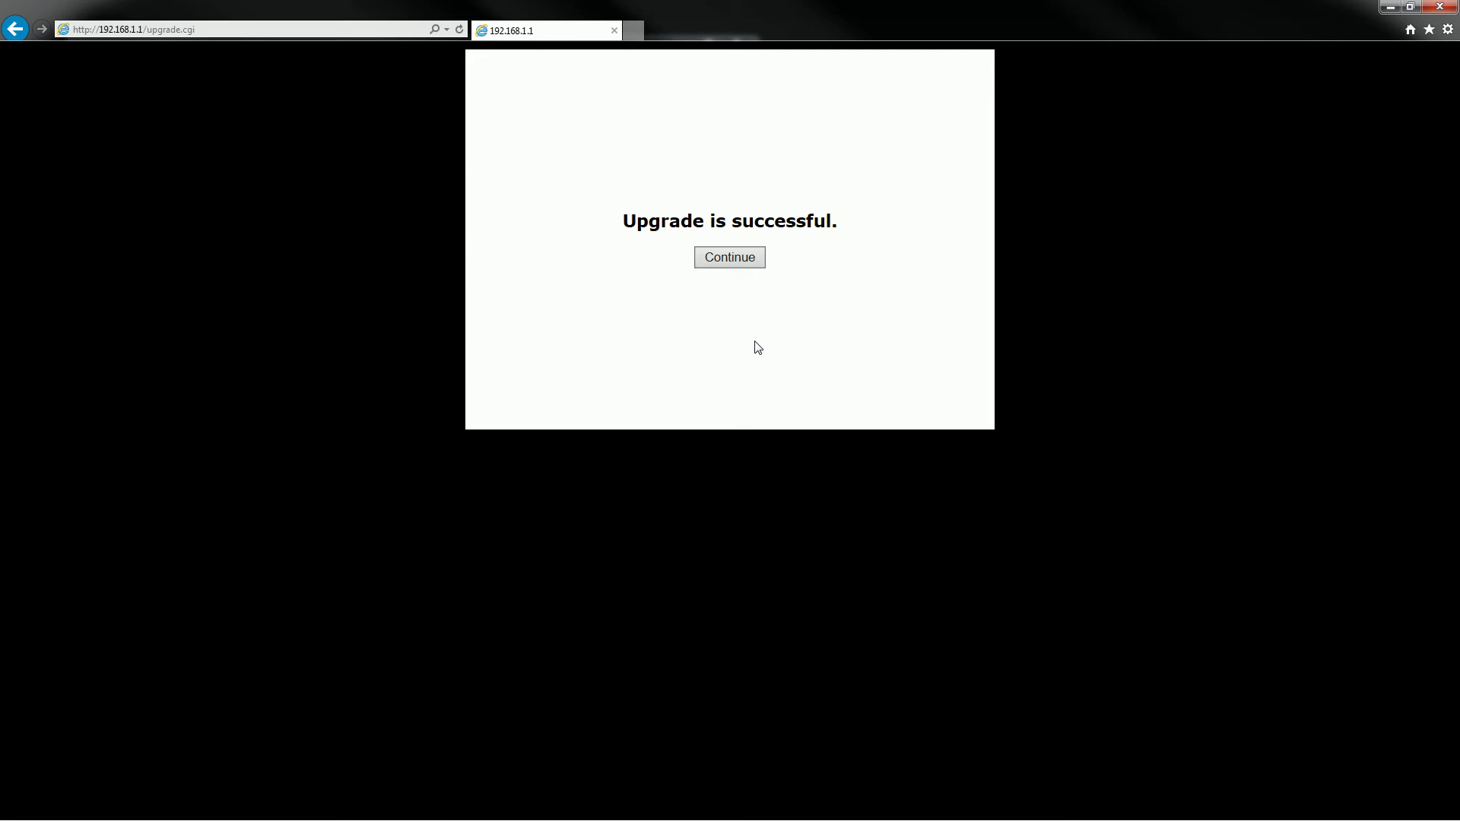
pyautogui.click(736, 263)
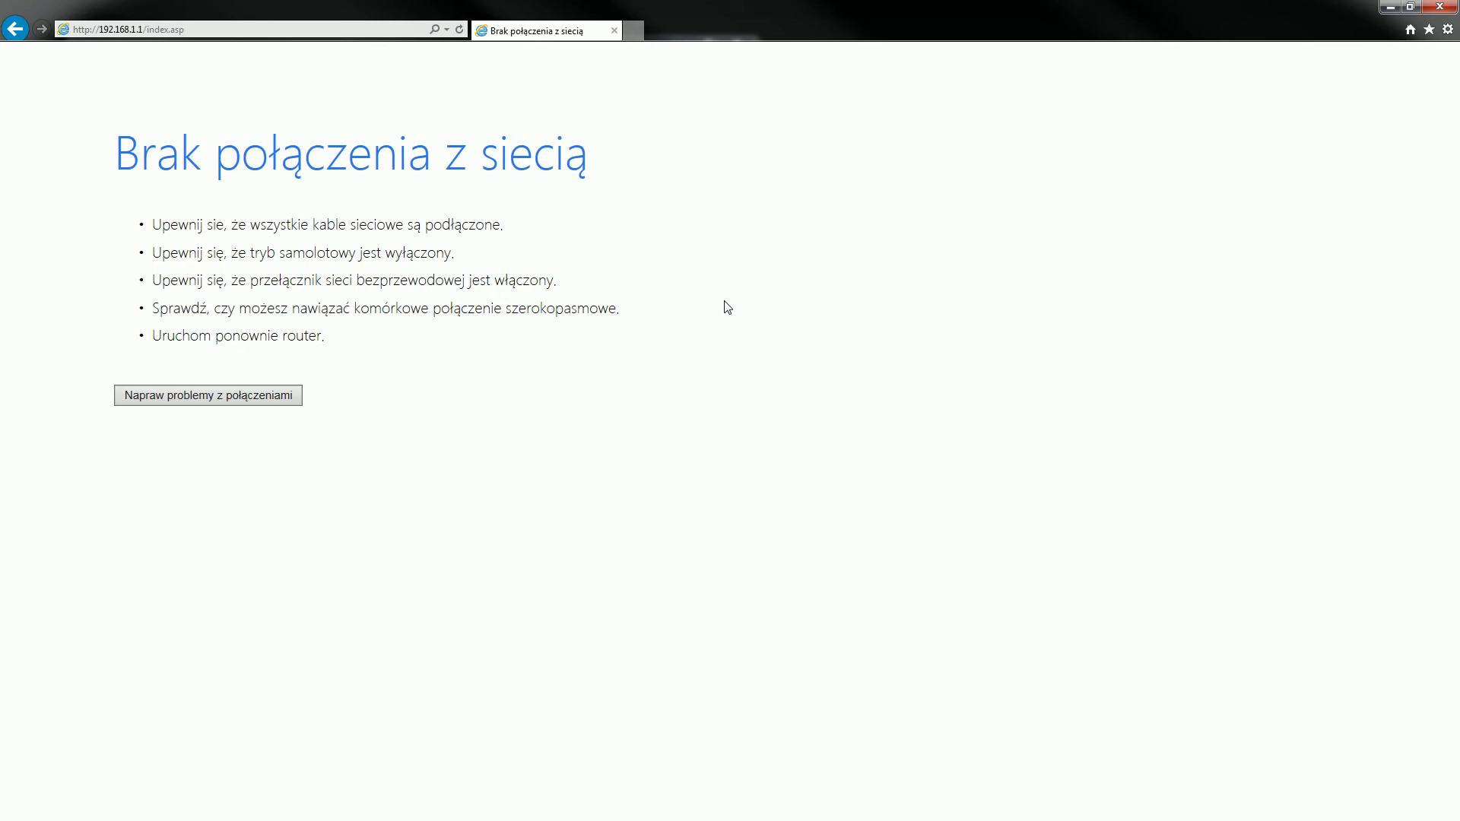
pyautogui.press('F5')
pyautogui.press('F5')
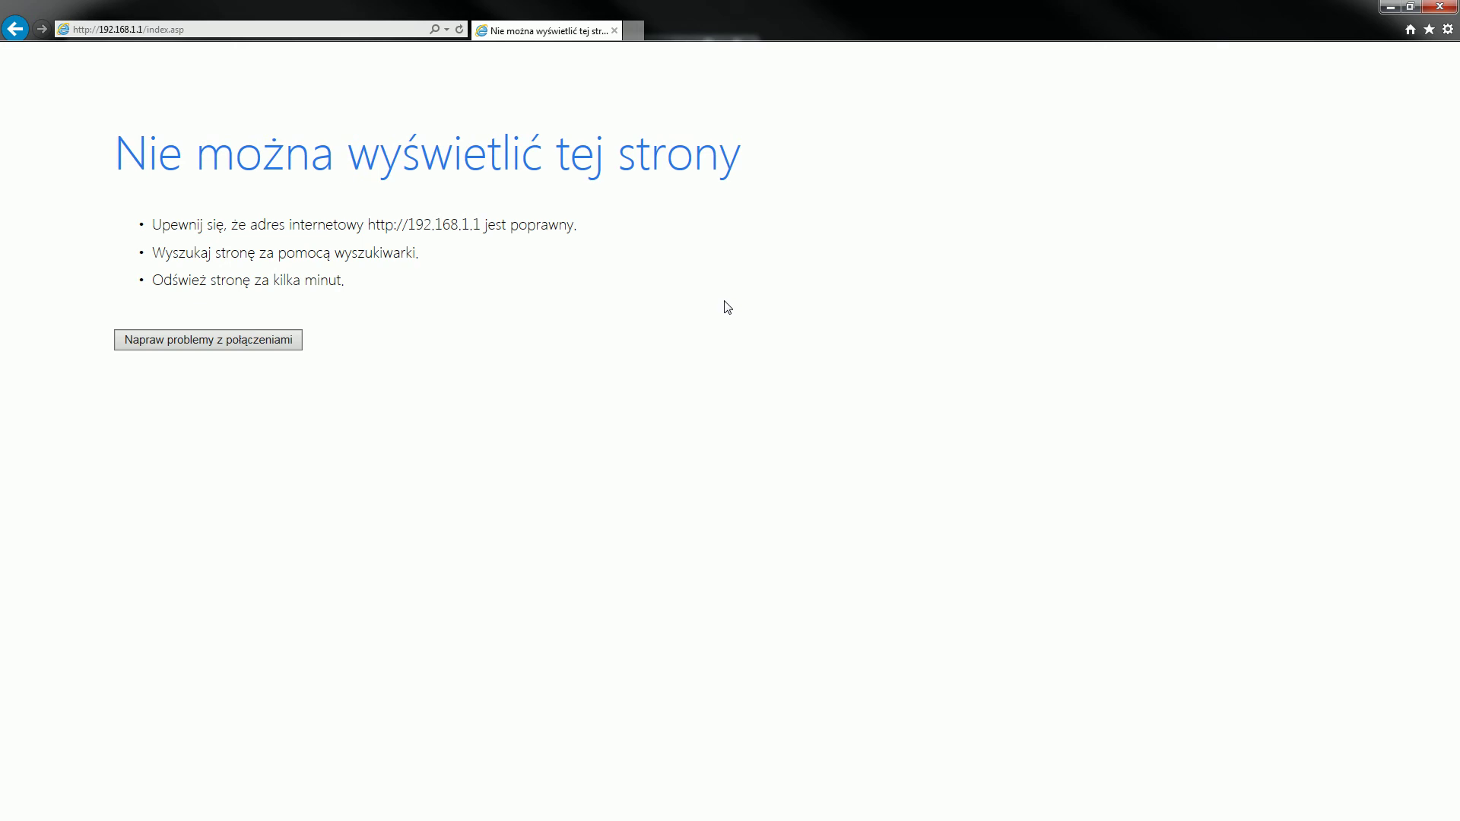
pyautogui.press('F5')
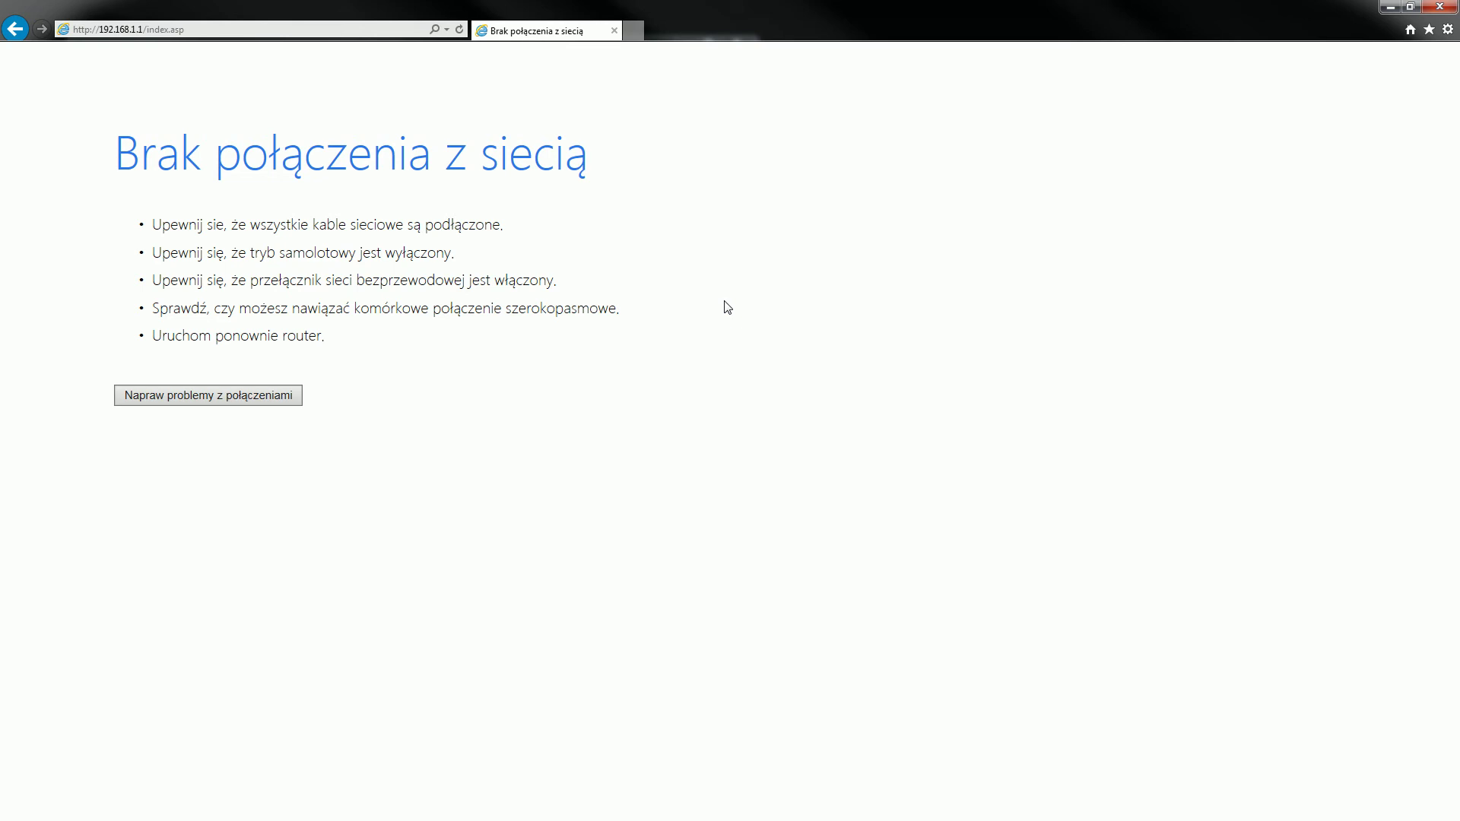
pyautogui.press('F5')
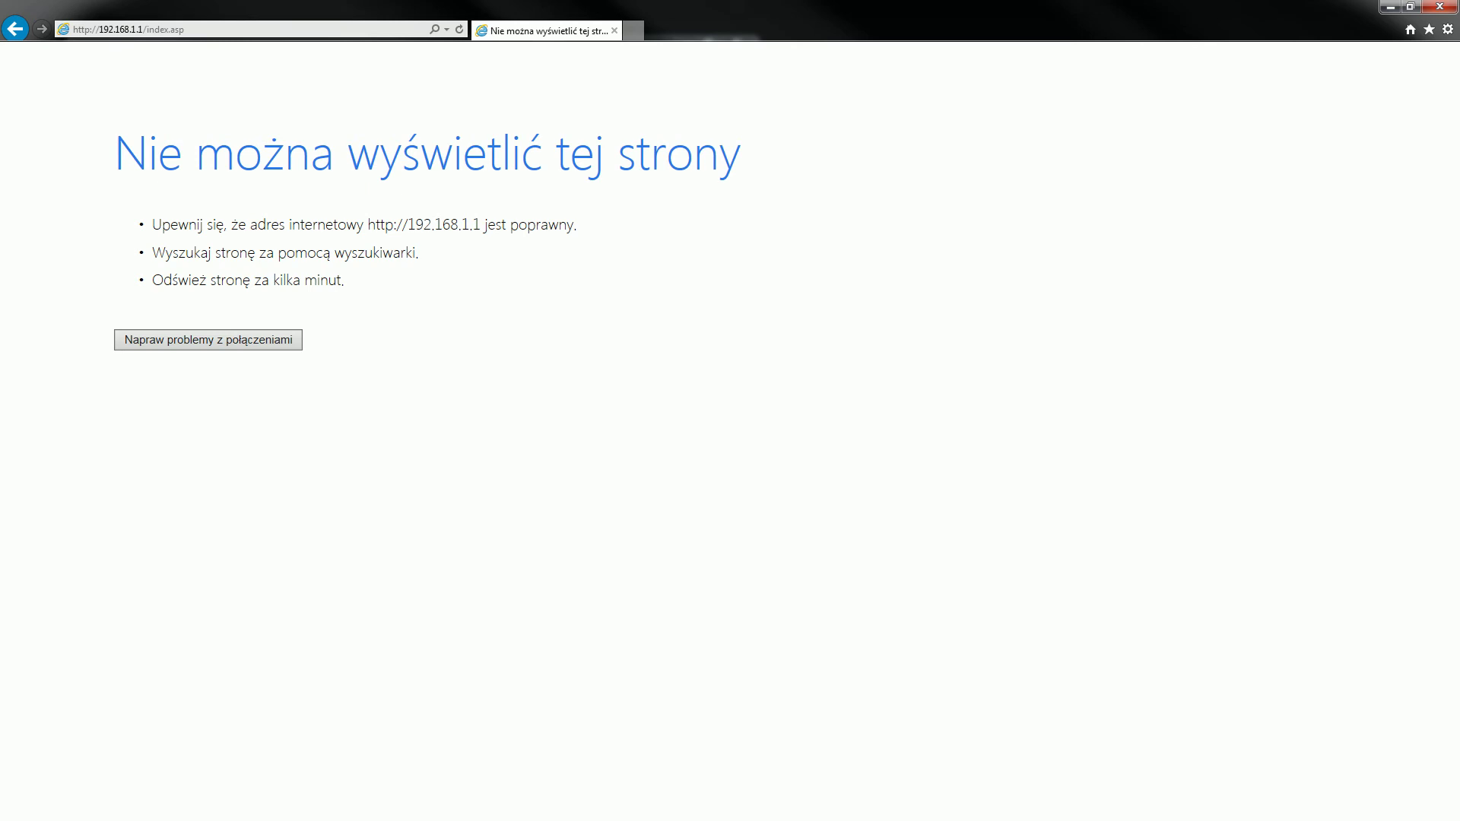
pyautogui.click(148, 29)
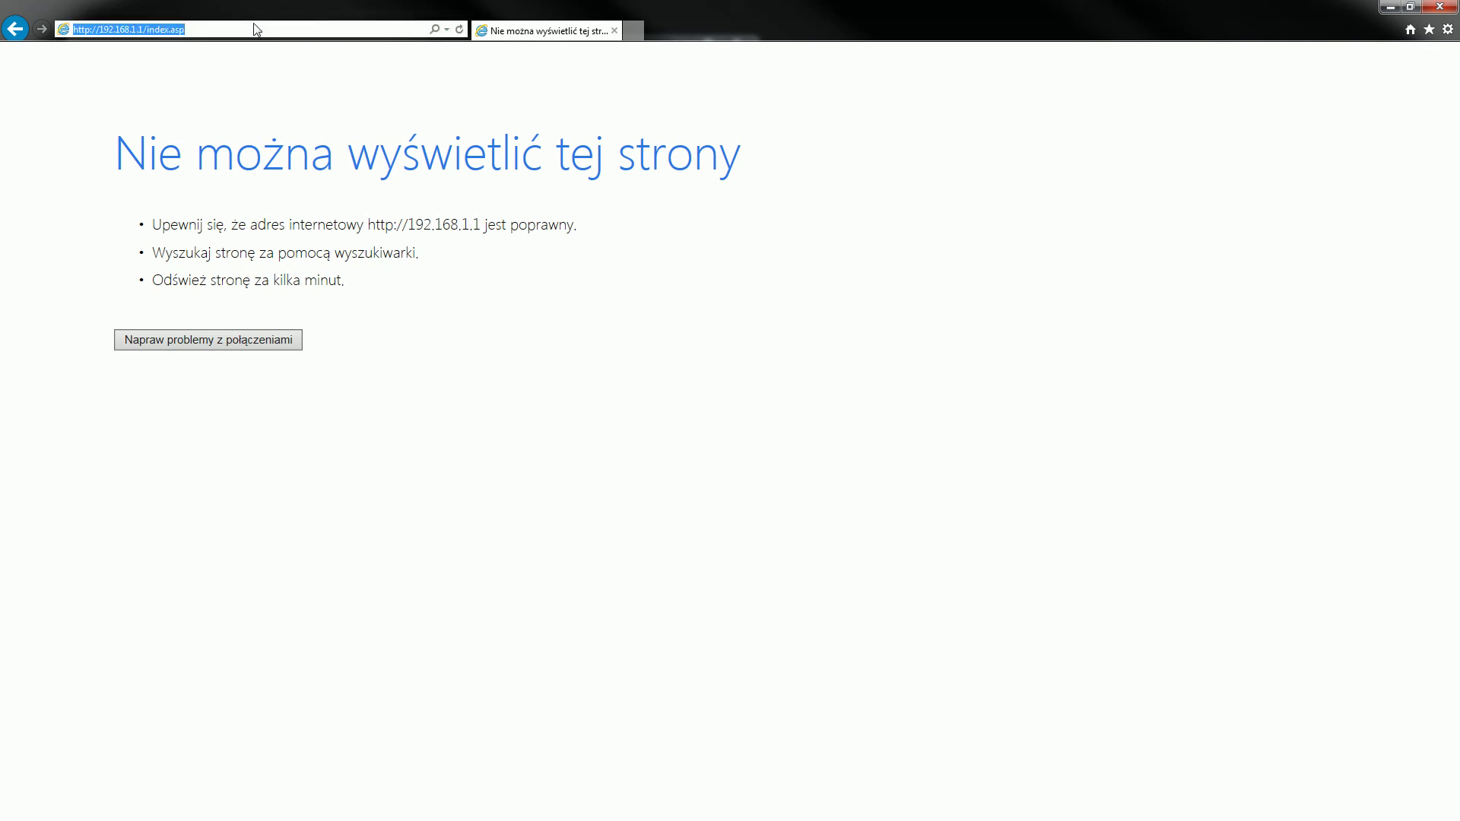
pyautogui.click(189, 29)
pyautogui.moveTo(190, 30); pyautogui.dragTo(146, 30)
pyautogui.press('BackSpace')
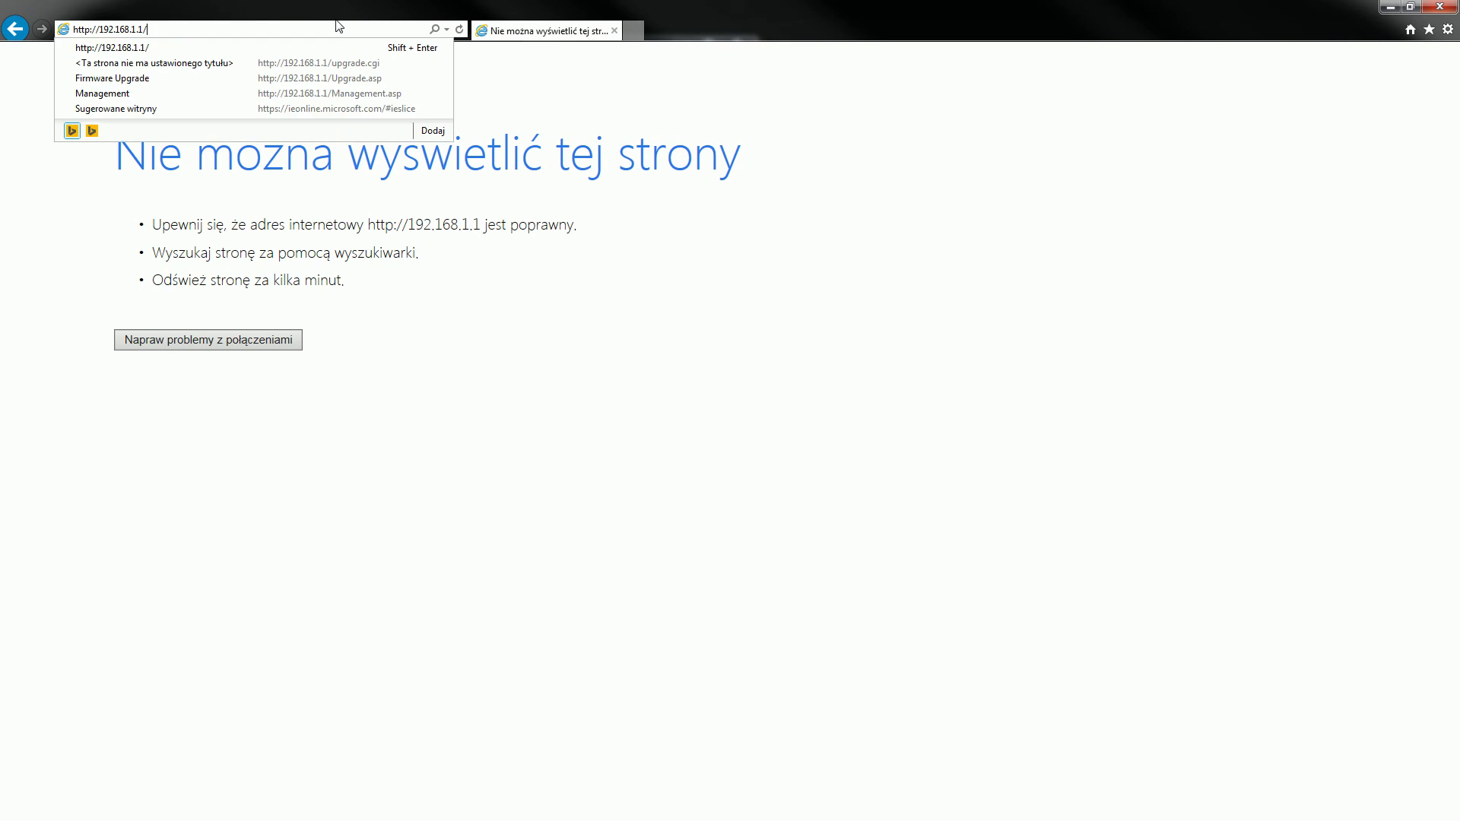
pyautogui.press('Return')
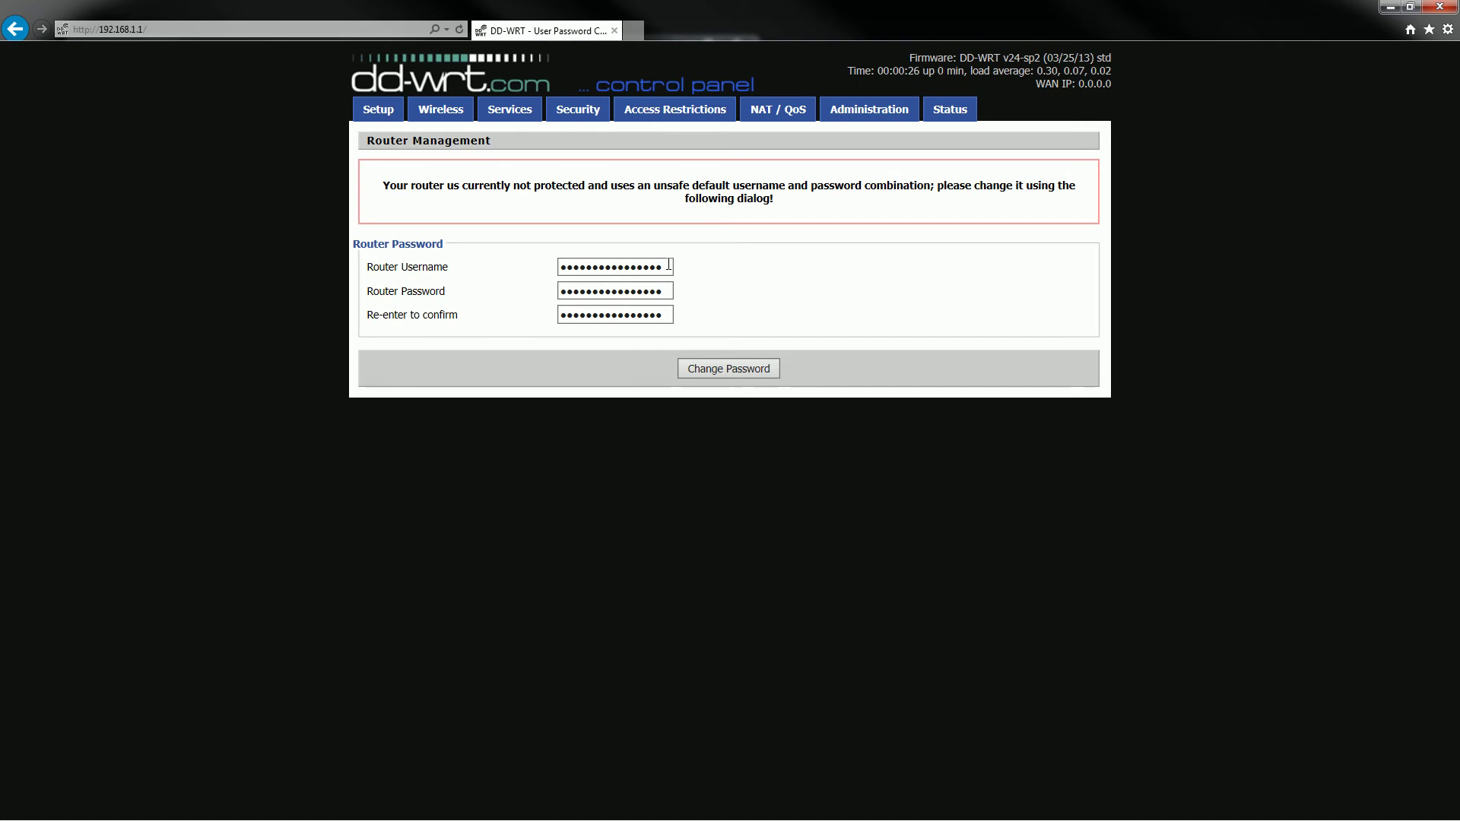
# Enter a new router username, password and confirmation, and submit Change Password.
pyautogui.moveTo(668, 267); pyautogui.dragTo(560, 267)
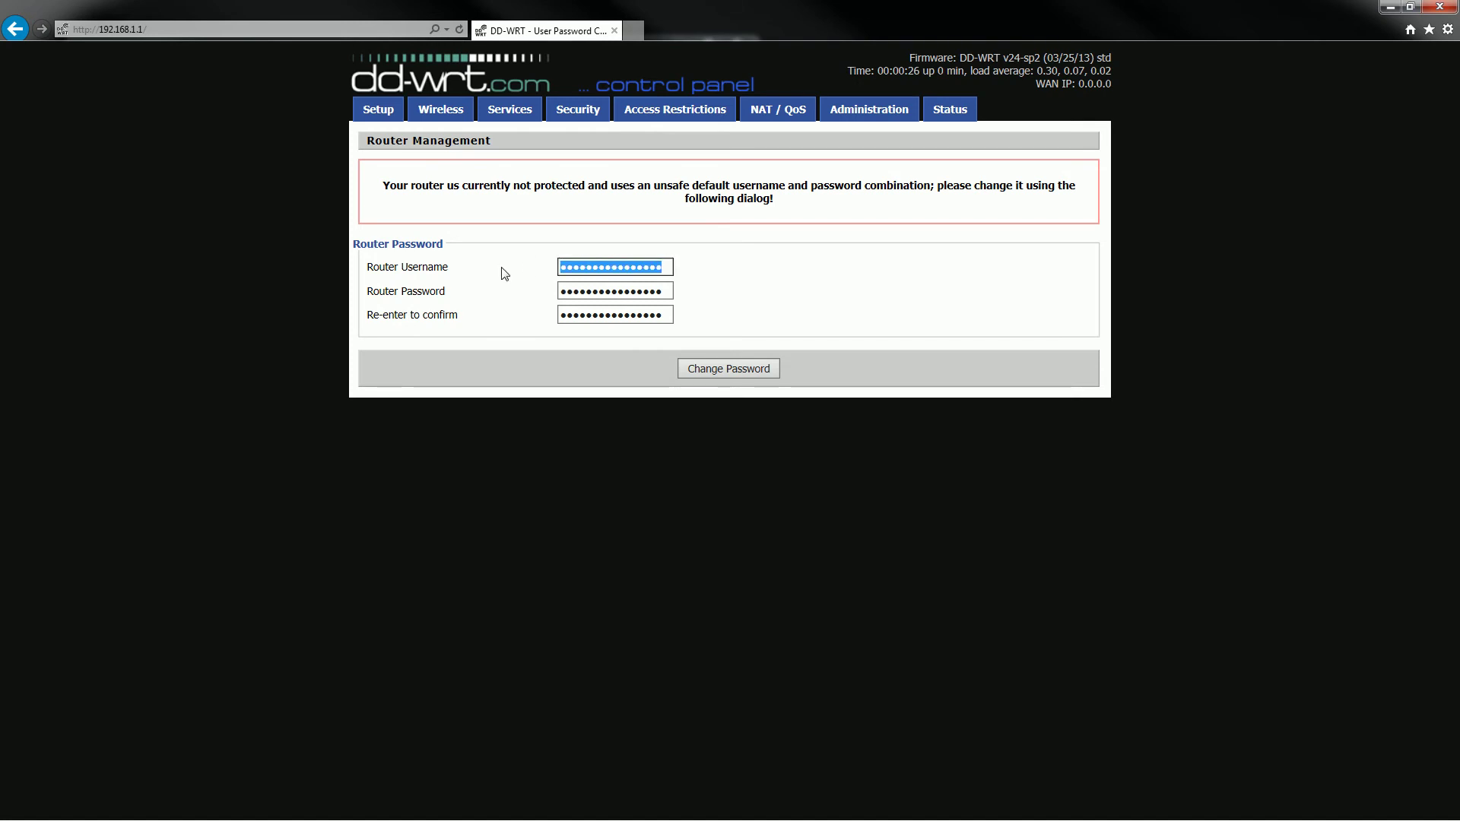
pyautogui.write('admi')
pyautogui.press('Tab')
pyautogui.press('Tab')
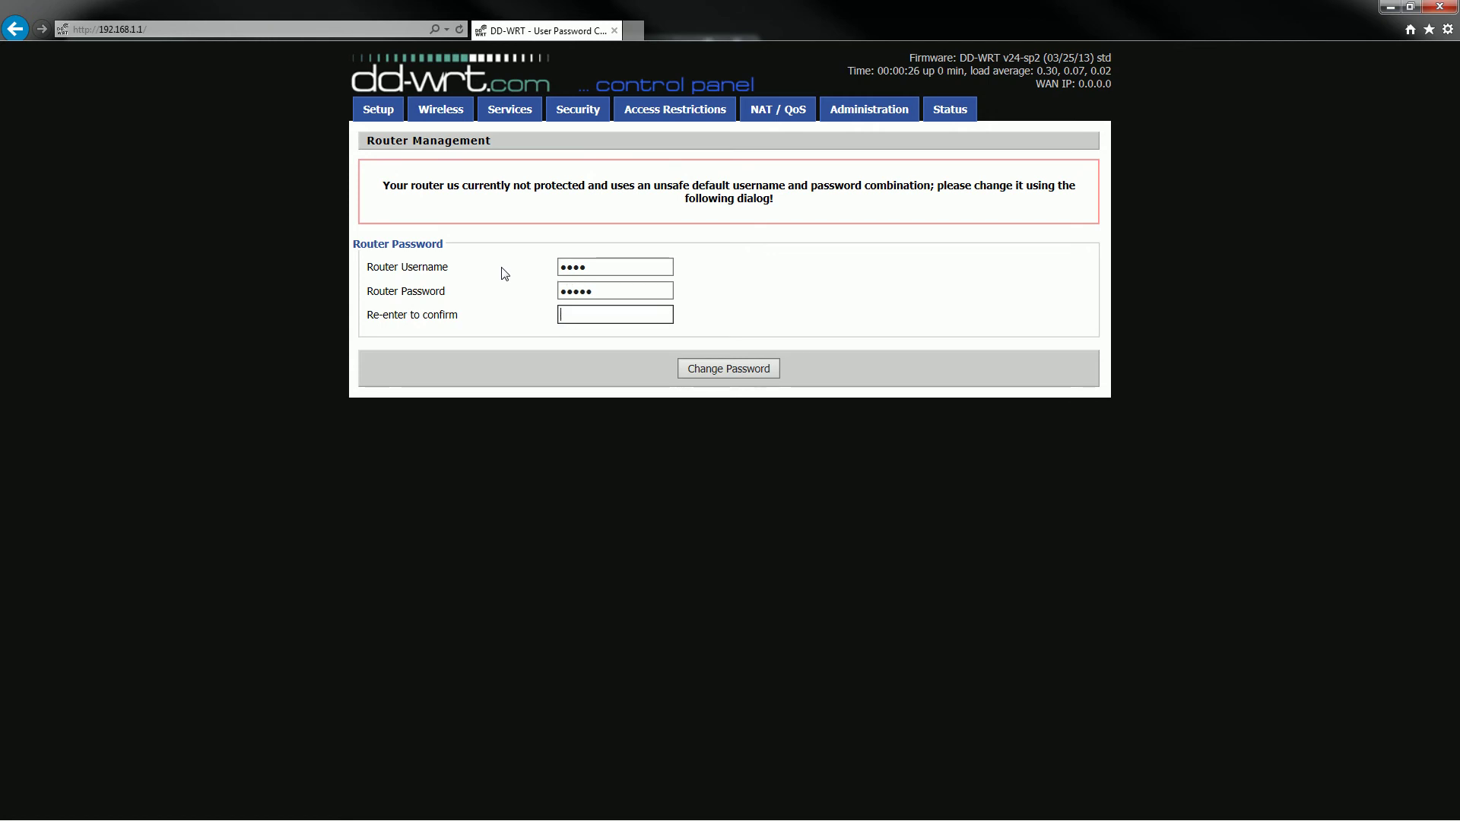
pyautogui.click(726, 370)
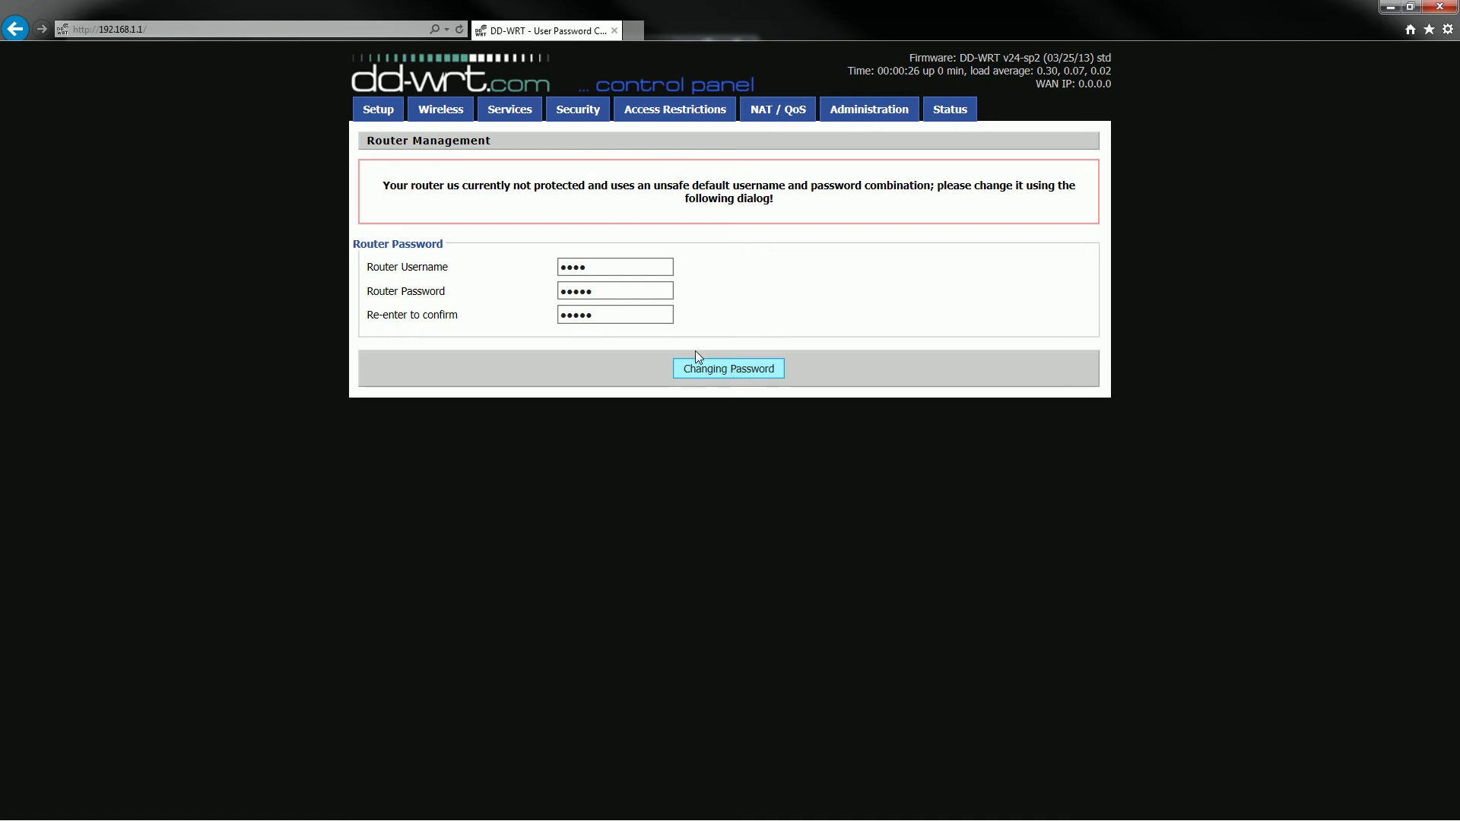
# Copy the router address from Internet Explorer and open it in Chrome.
pyautogui.click(209, 29)
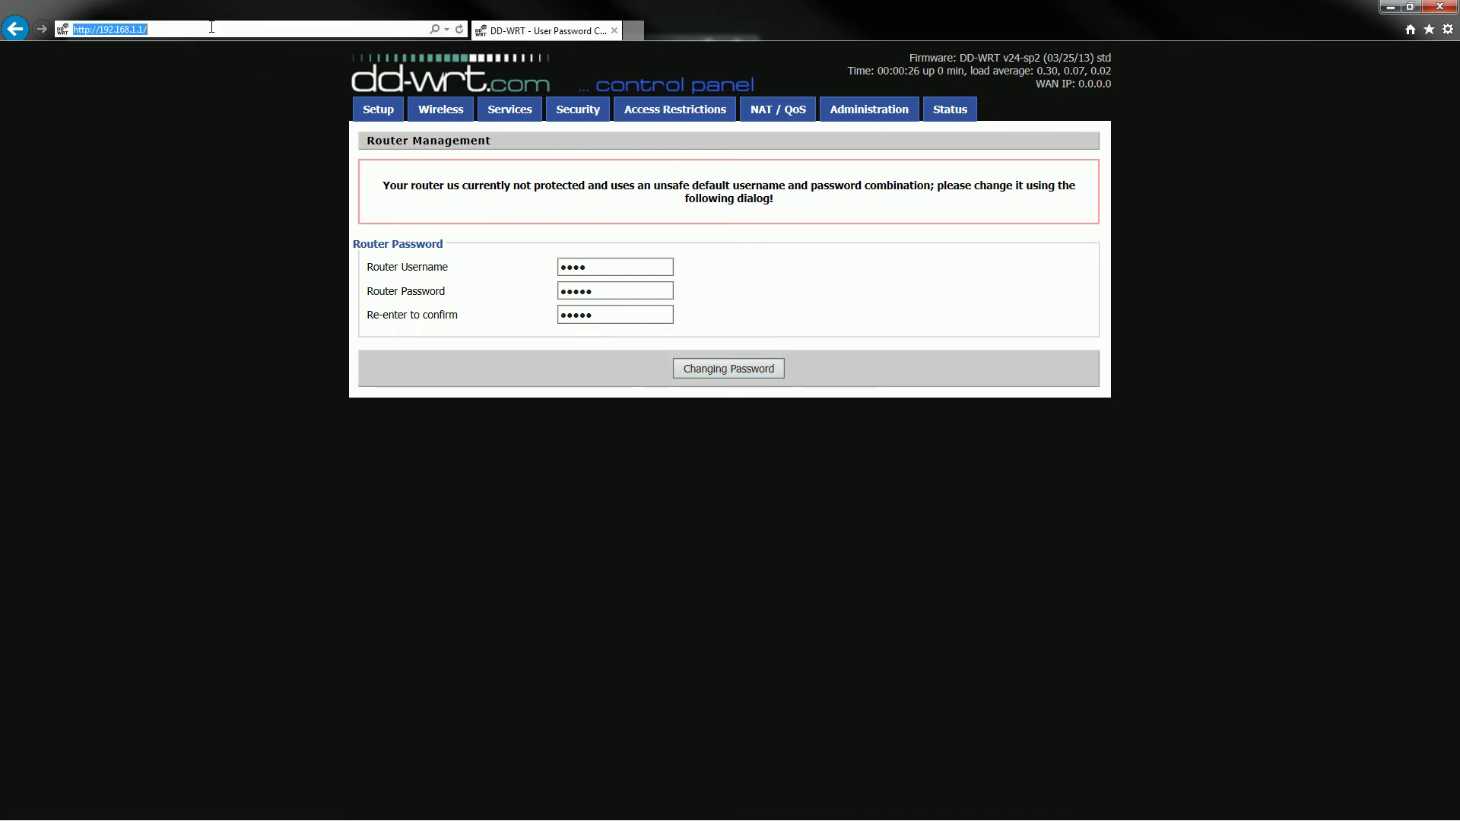
pyautogui.rightClick(213, 33)
pyautogui.click(271, 83)
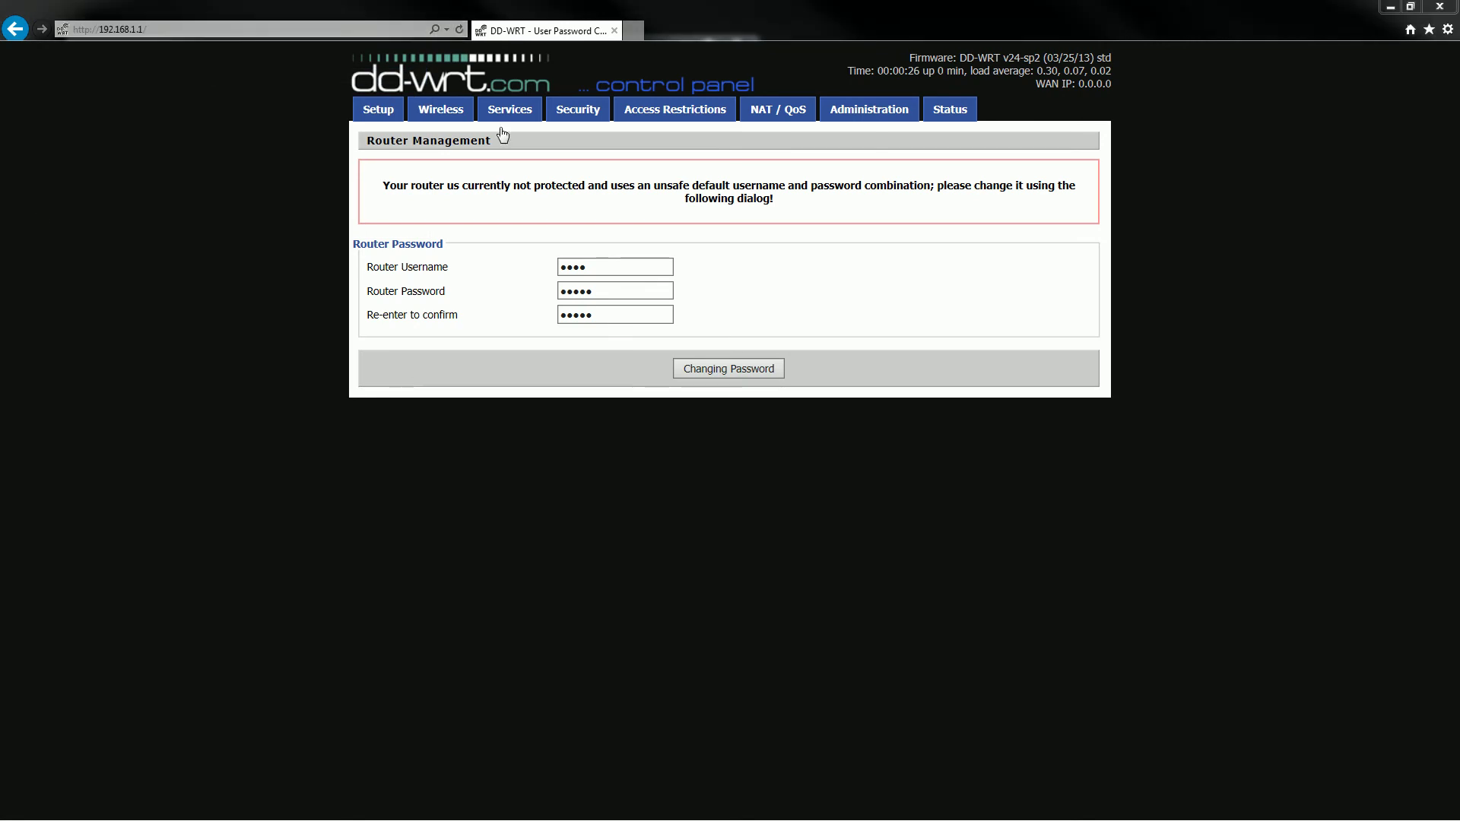
pyautogui.hotkey('alt', 'Tab')
pyautogui.click(194, 32)
pyautogui.rightClick(281, 30)
pyautogui.click(329, 121)
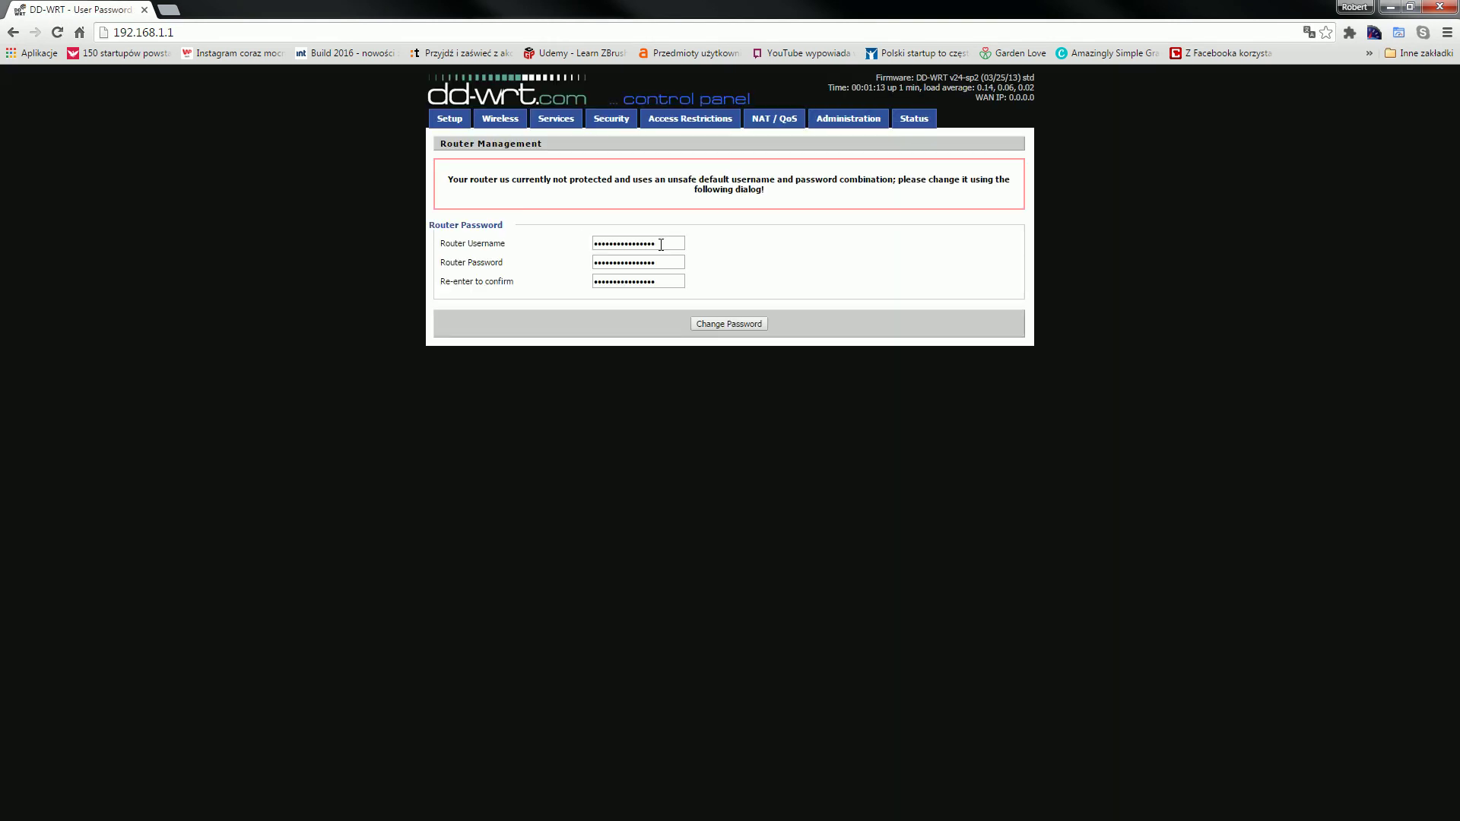
# In Chrome, retype the router username, password and confirmation, then submit Change Password.
pyautogui.doubleClick(661, 245)
pyautogui.press('Tab')
pyautogui.press('Tab')
pyautogui.click(728, 324)
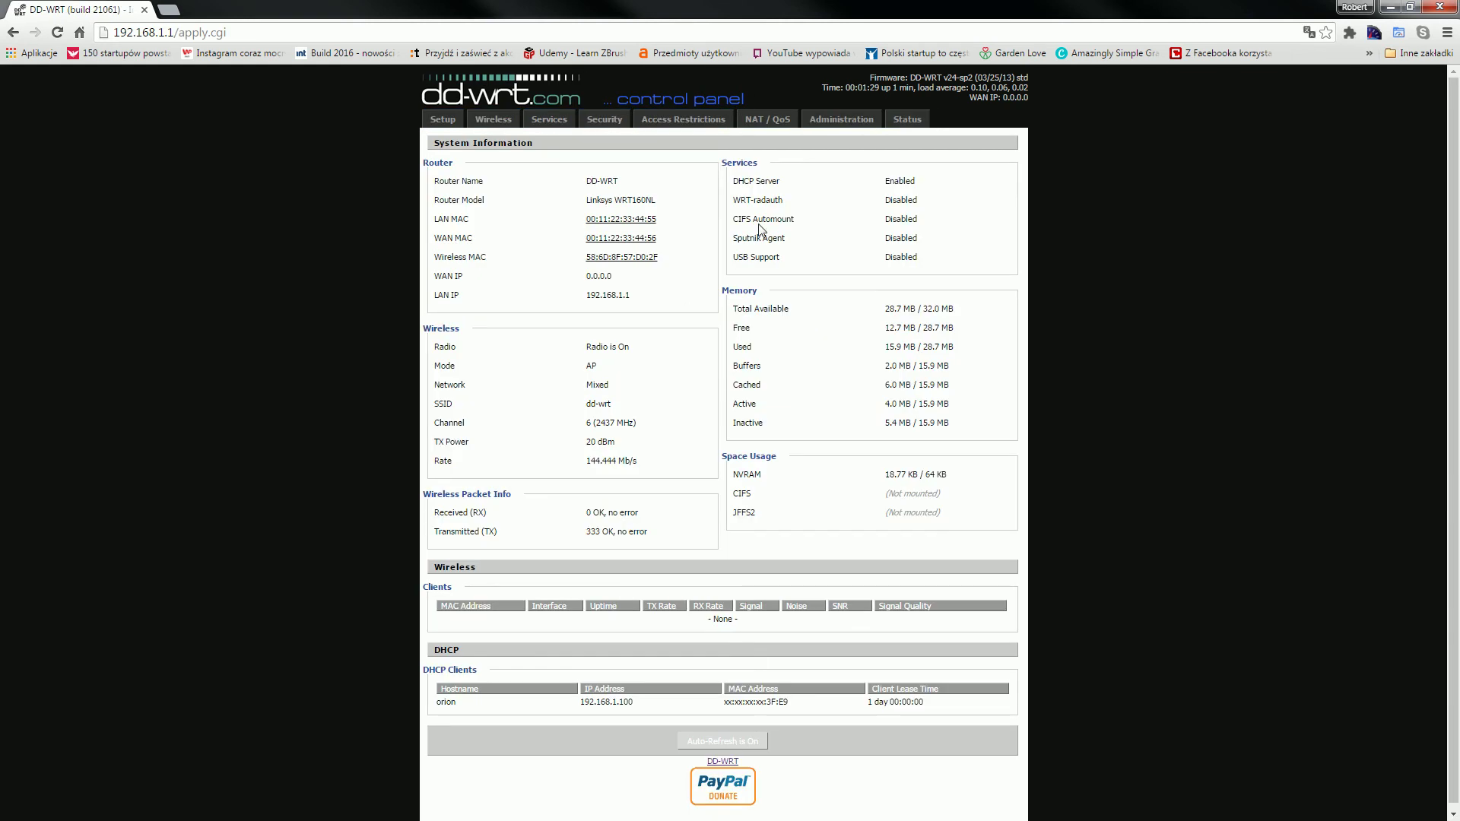
# Open Setup and authenticate as root with the new password.
pyautogui.click(444, 123)
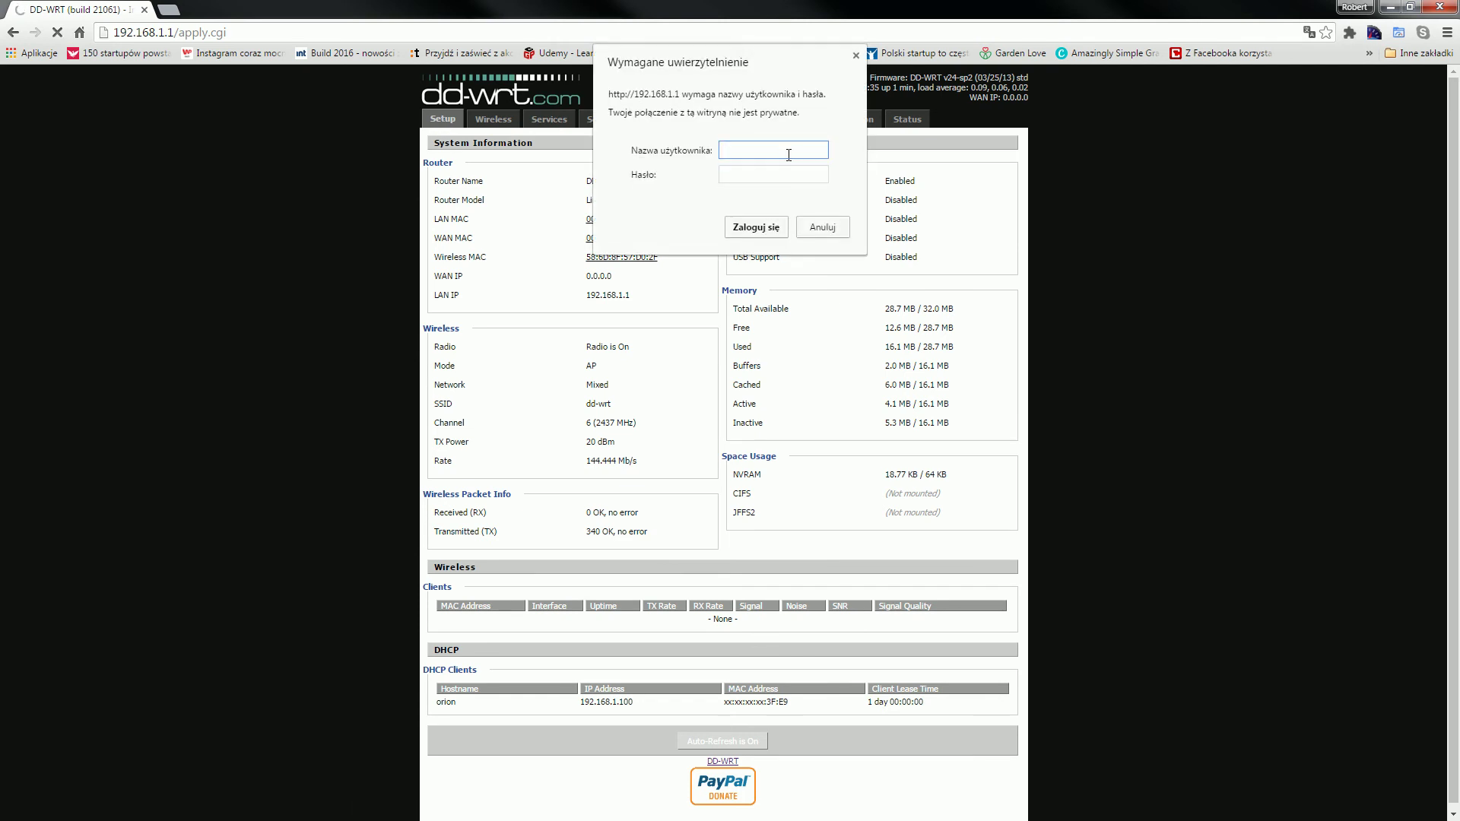
pyautogui.write('root')
pyautogui.press('Tab')
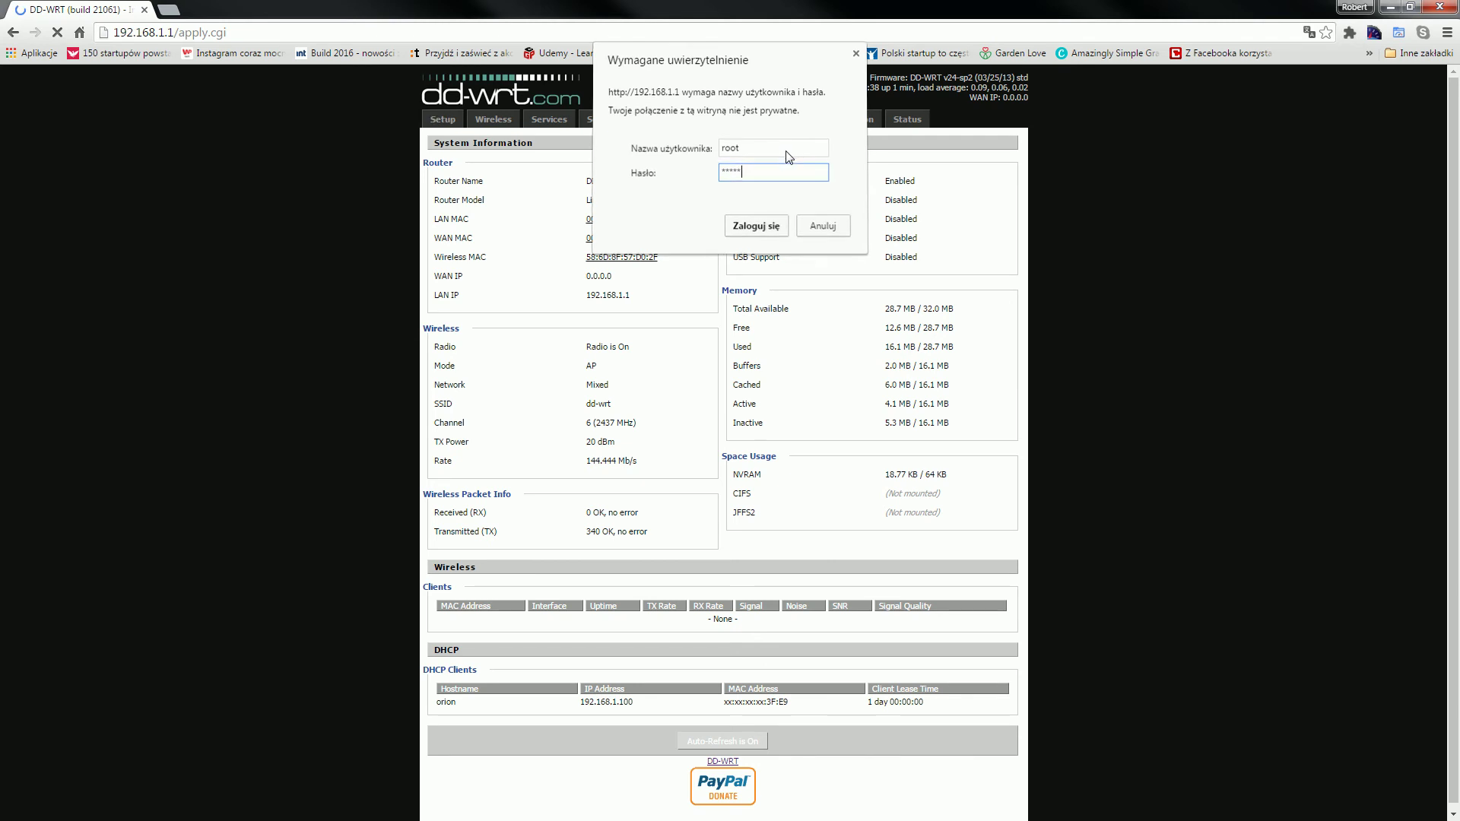
pyautogui.press('Return')
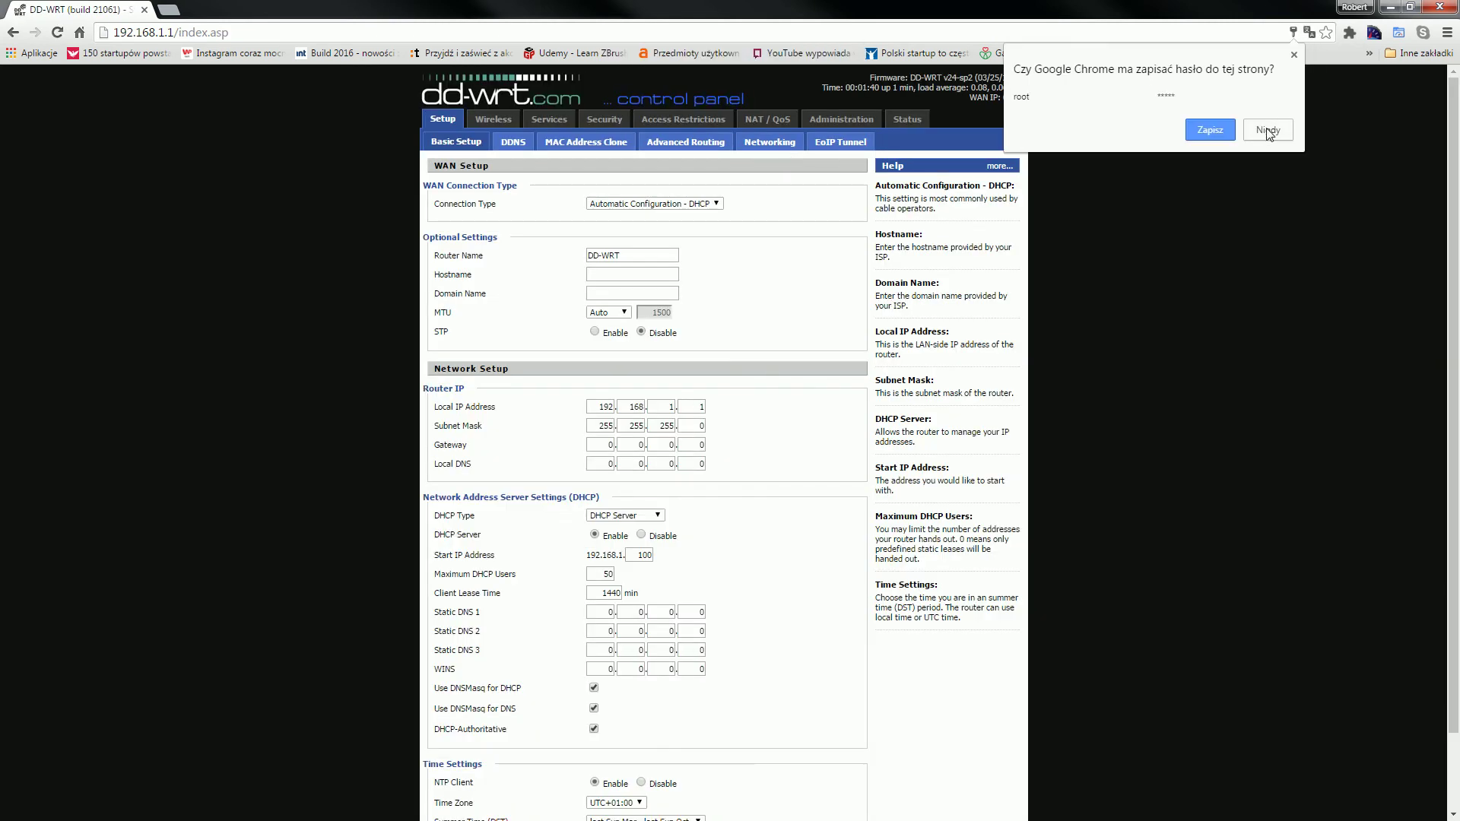
# Decline saving the password, then view the Wireless, Administration and Status pages.
pyautogui.click(1267, 131)
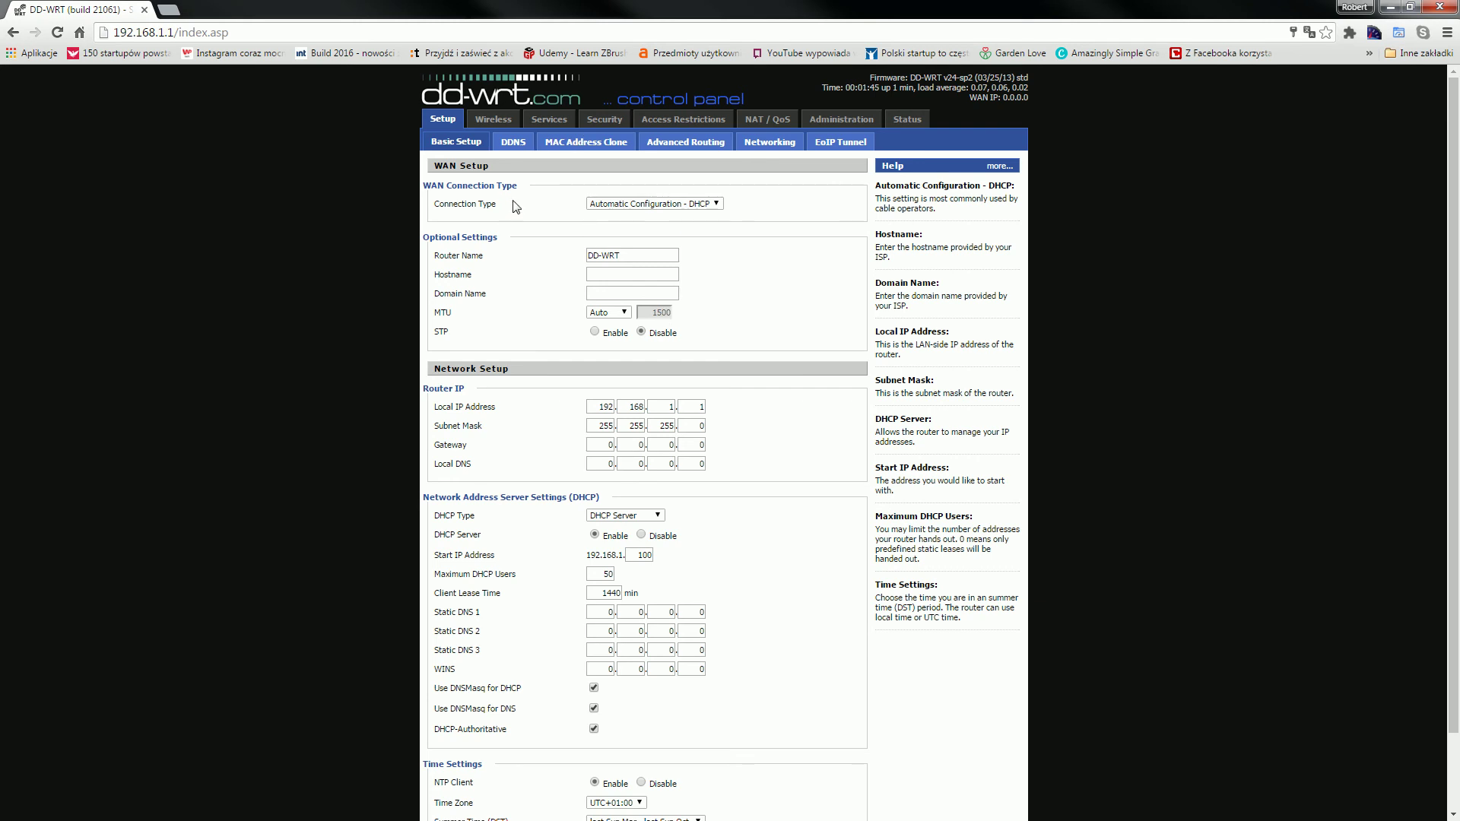
pyautogui.click(493, 119)
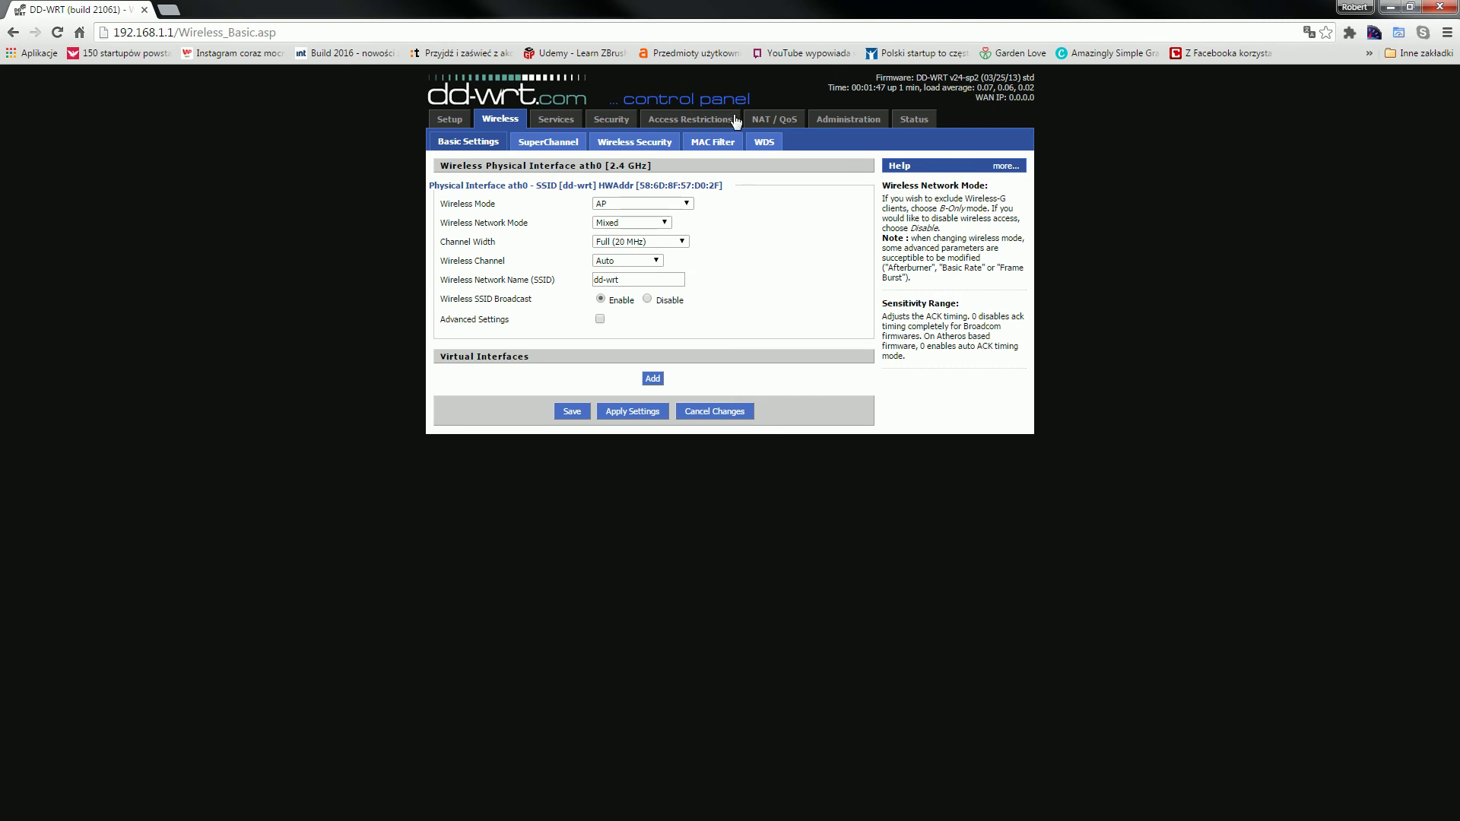
pyautogui.click(853, 120)
pyautogui.click(905, 119)
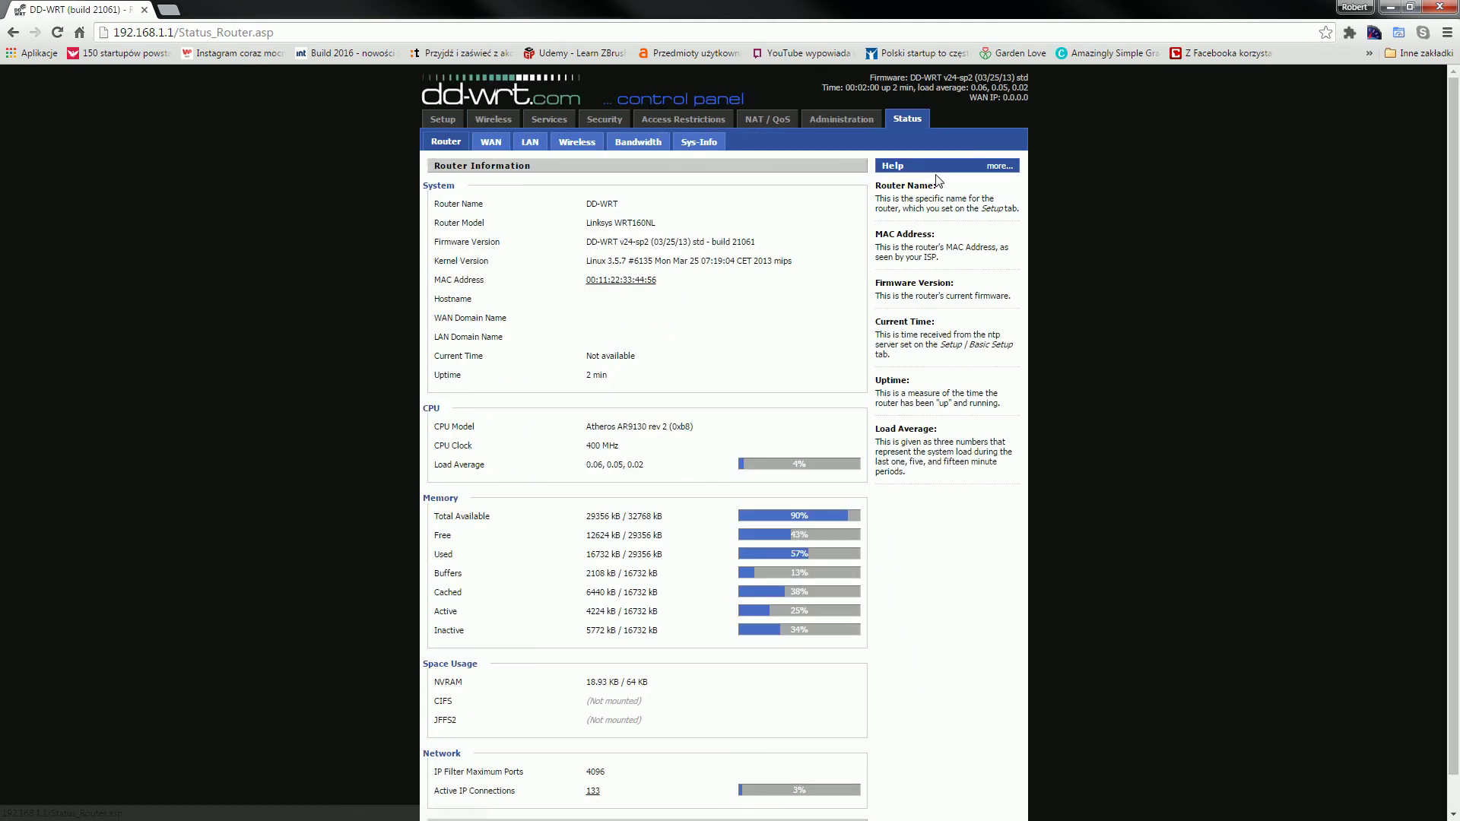
pyautogui.click(841, 119)
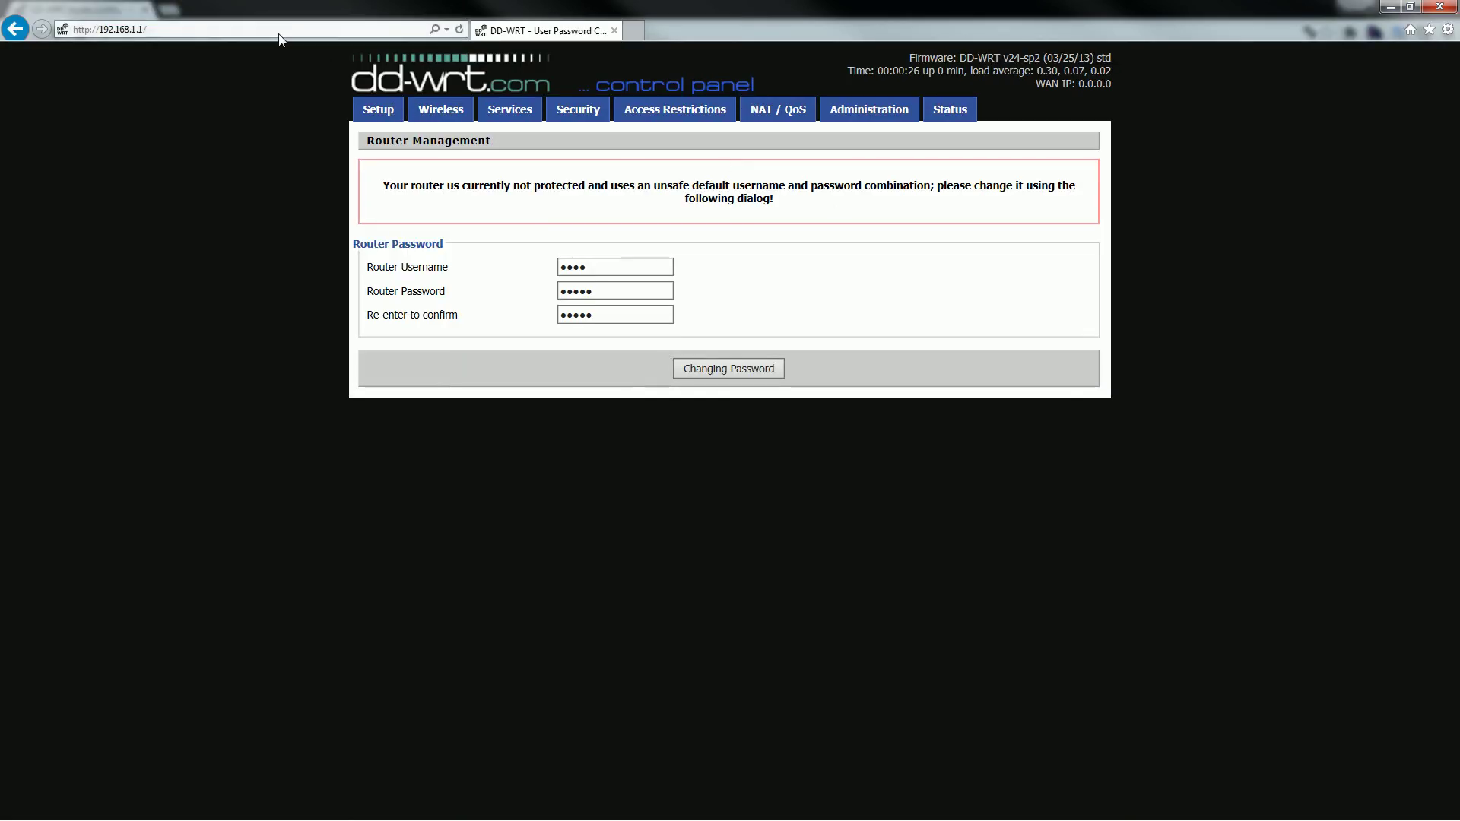
# Load 192.168.1.1 again in Internet Explorer.
pyautogui.click(109, 28)
pyautogui.write('192.168.1.1')
pyautogui.press('Return')
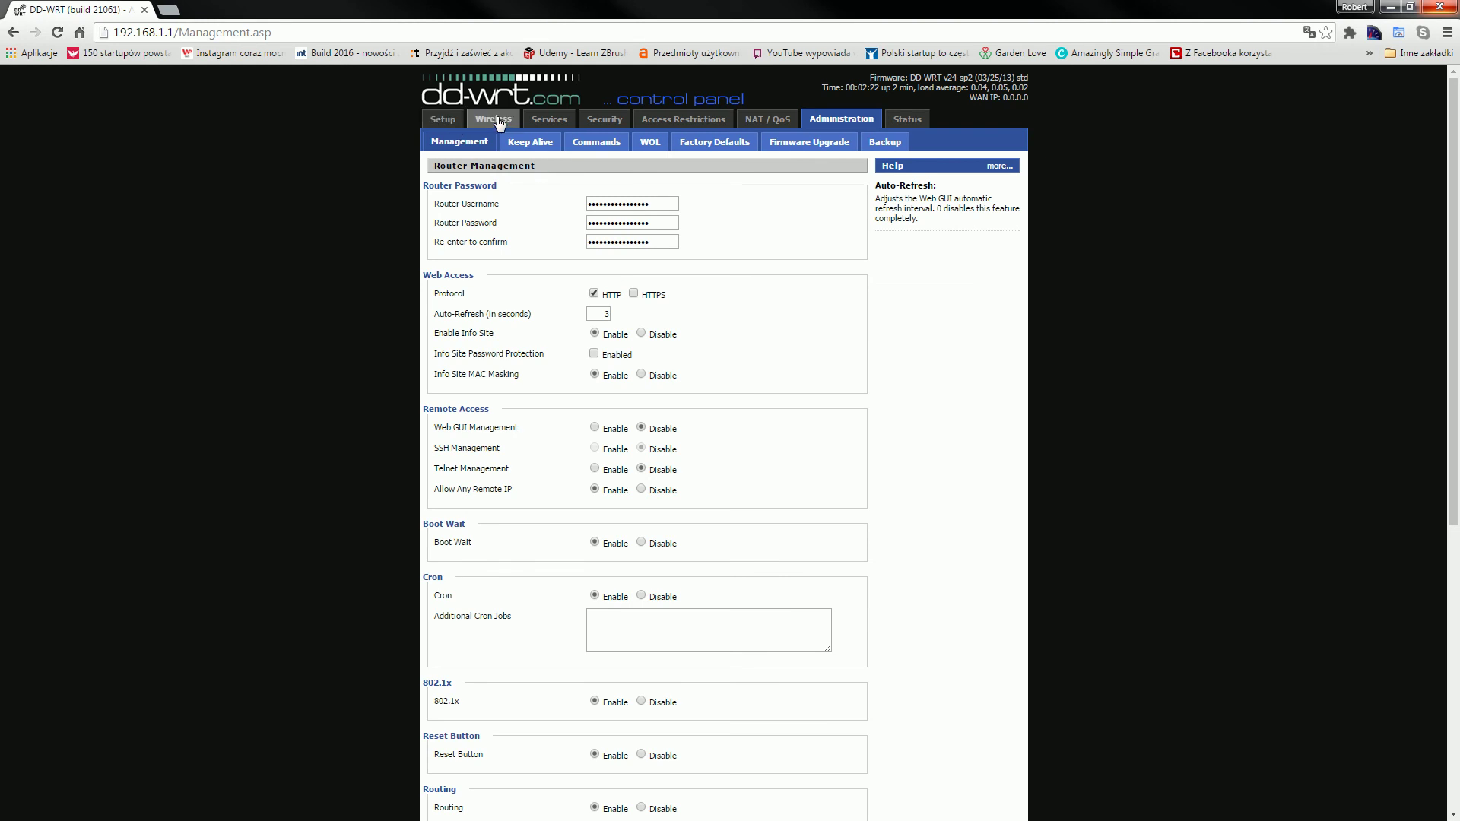
# Reach Administration > Firmware Upgrade, try Upgrade, and dismiss the 'Please select a file to upgrade.' alert.
pyautogui.click(498, 121)
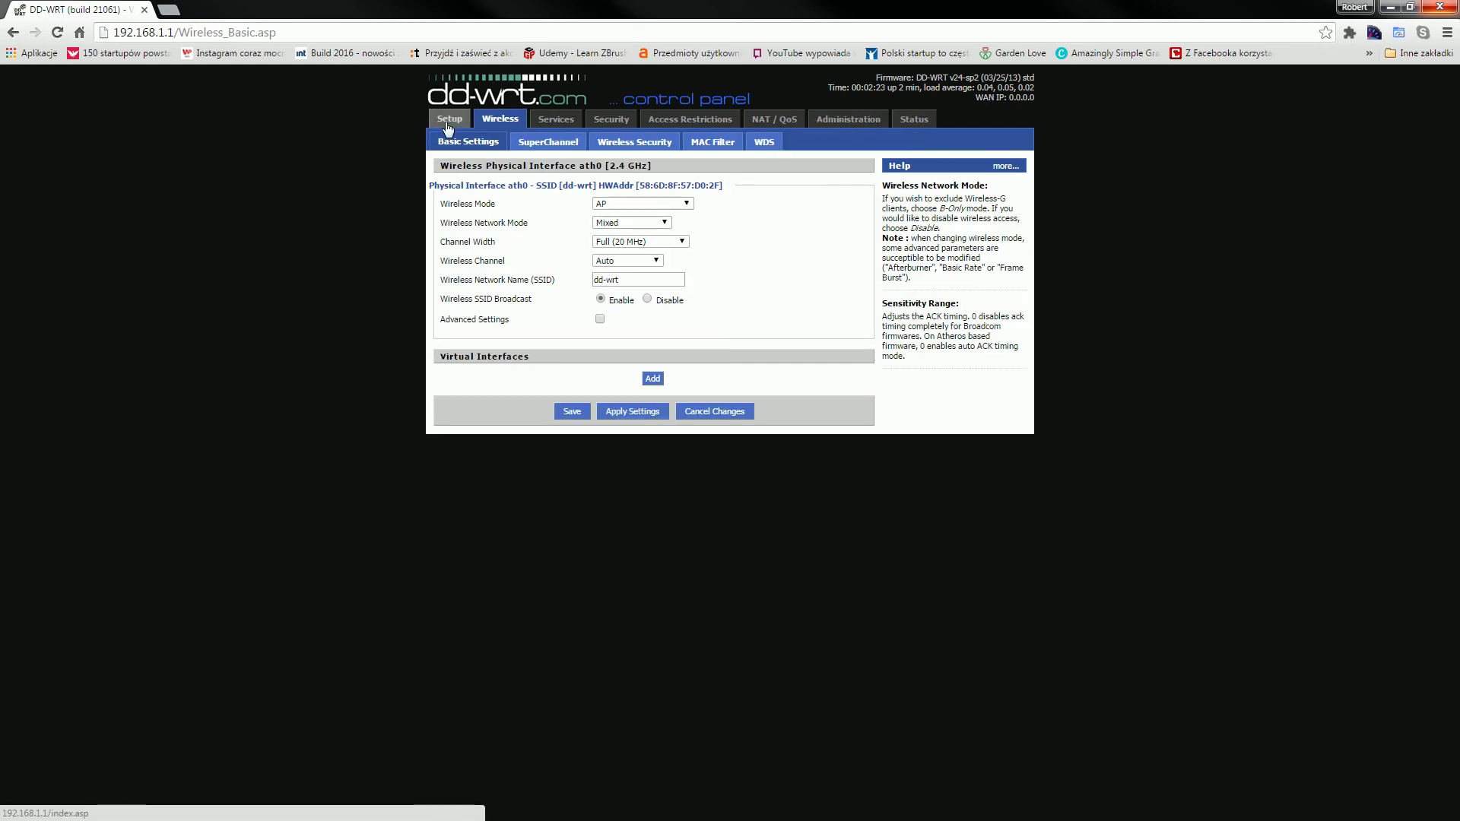
pyautogui.click(446, 121)
pyautogui.click(841, 119)
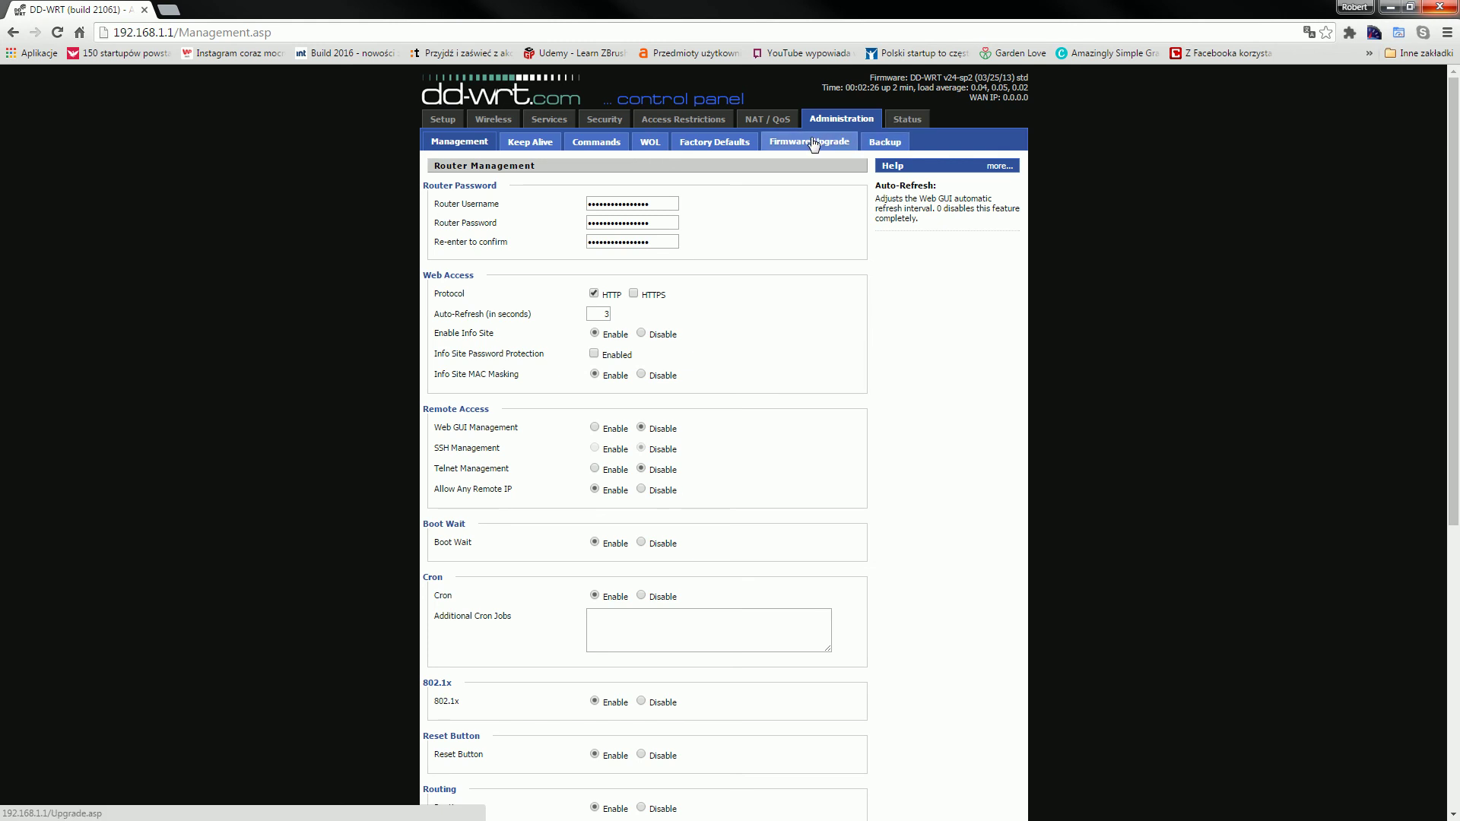
pyautogui.click(810, 142)
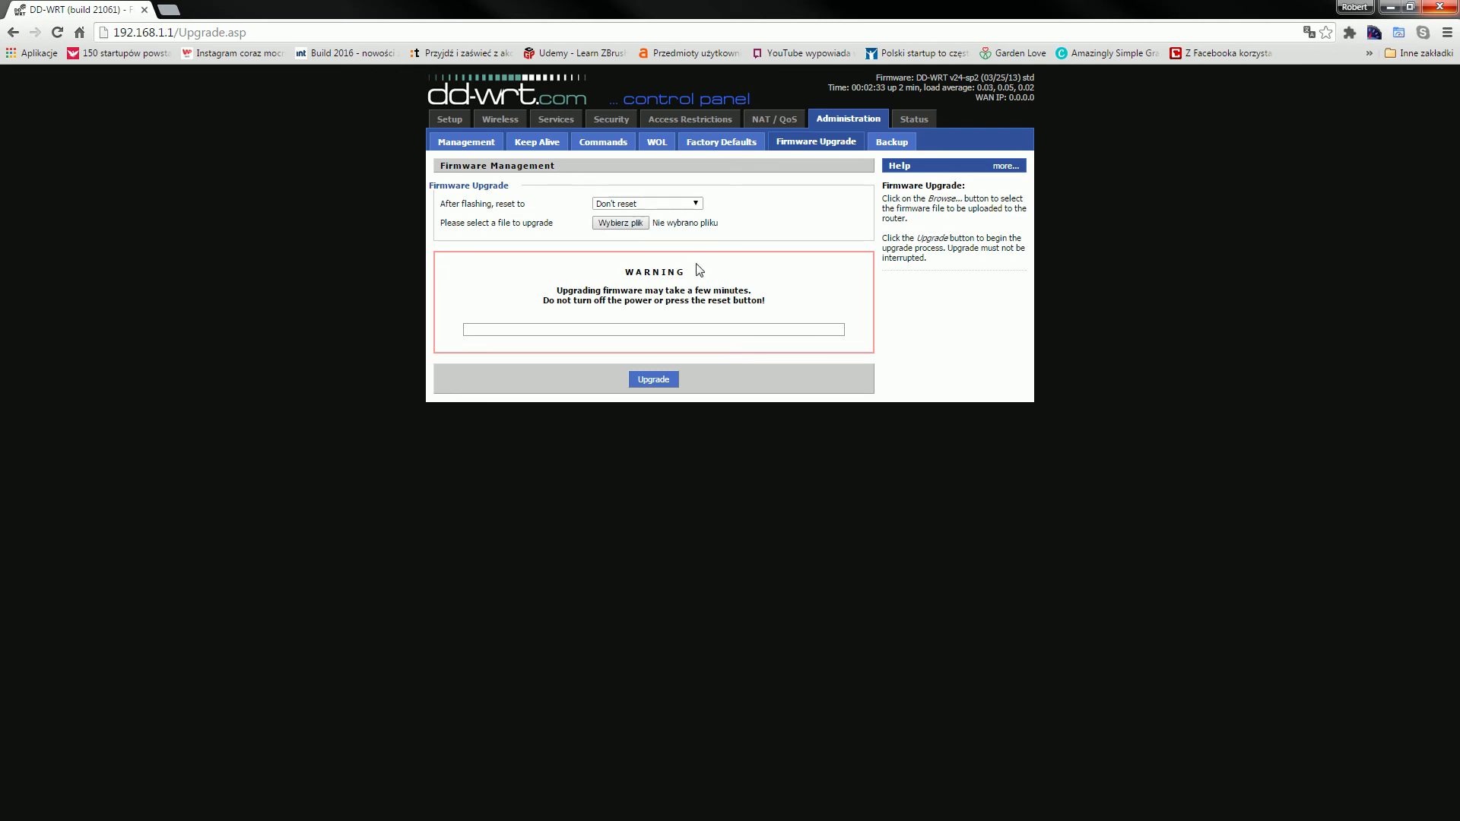
pyautogui.click(668, 380)
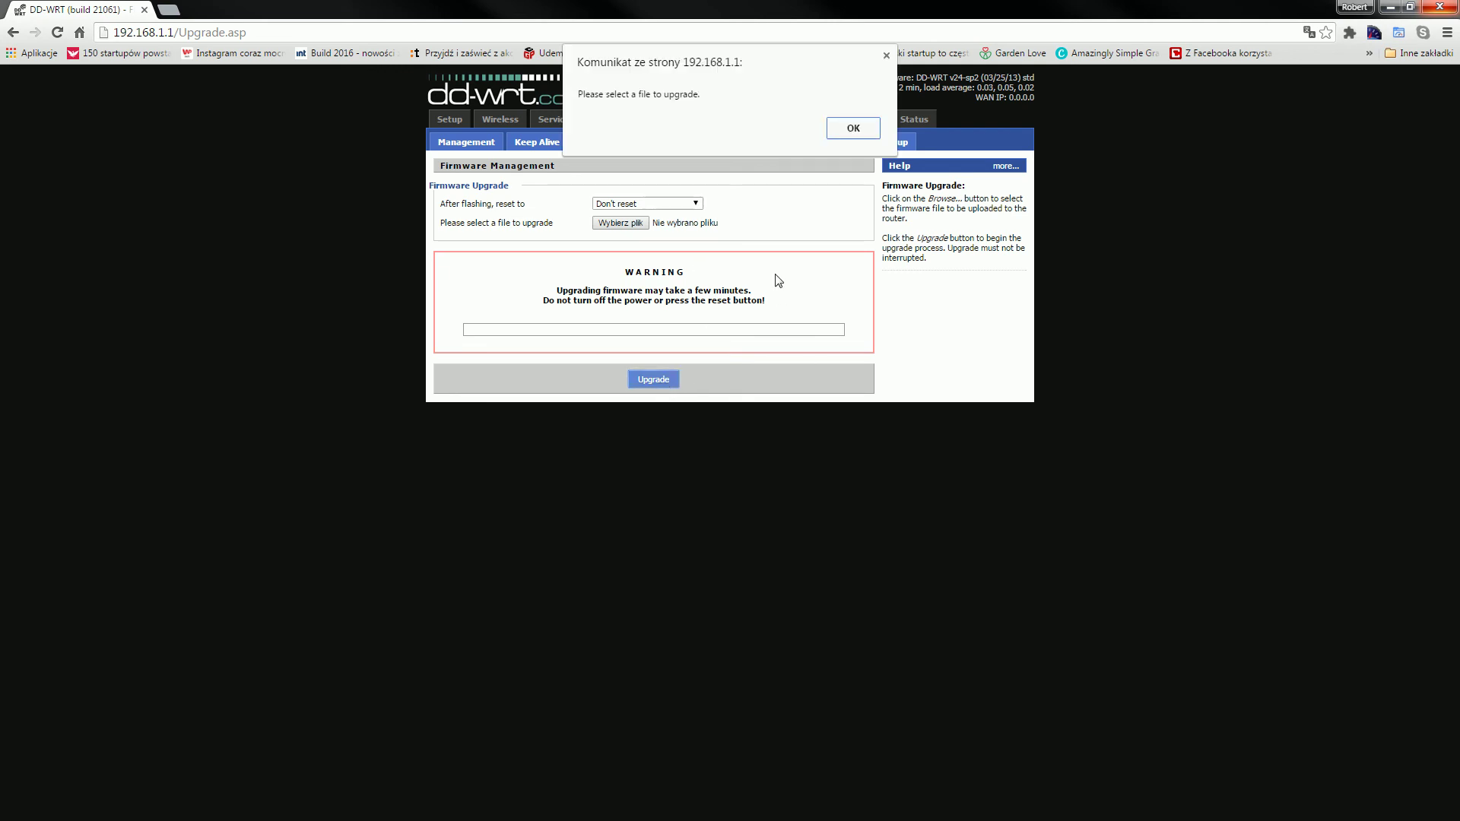
pyautogui.click(853, 127)
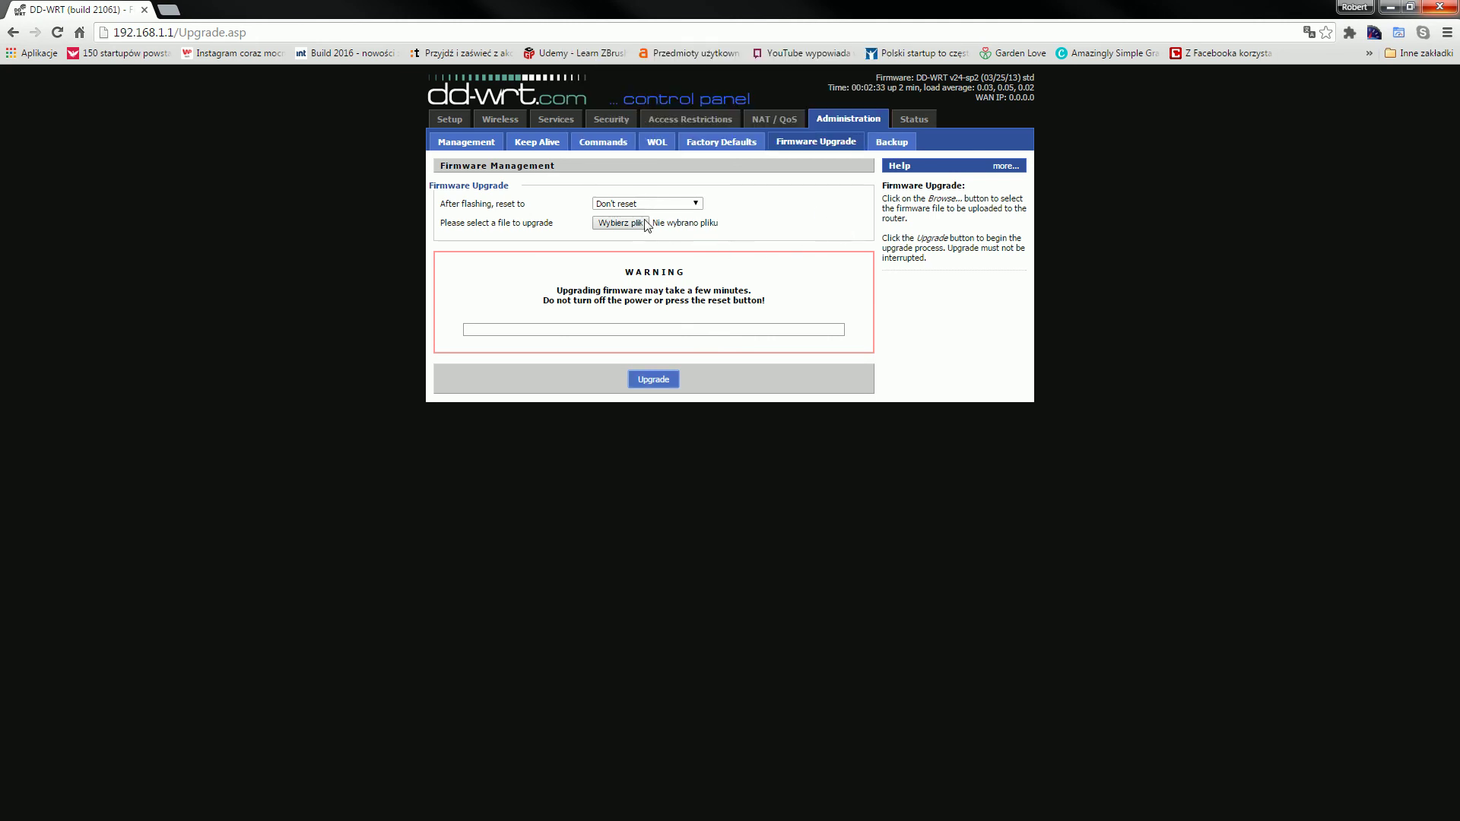
# Pick wrt160nl-firmware.bin from Nowy (D:) > Linksys Cisco DDWRT as the upgrade file.
pyautogui.click(620, 223)
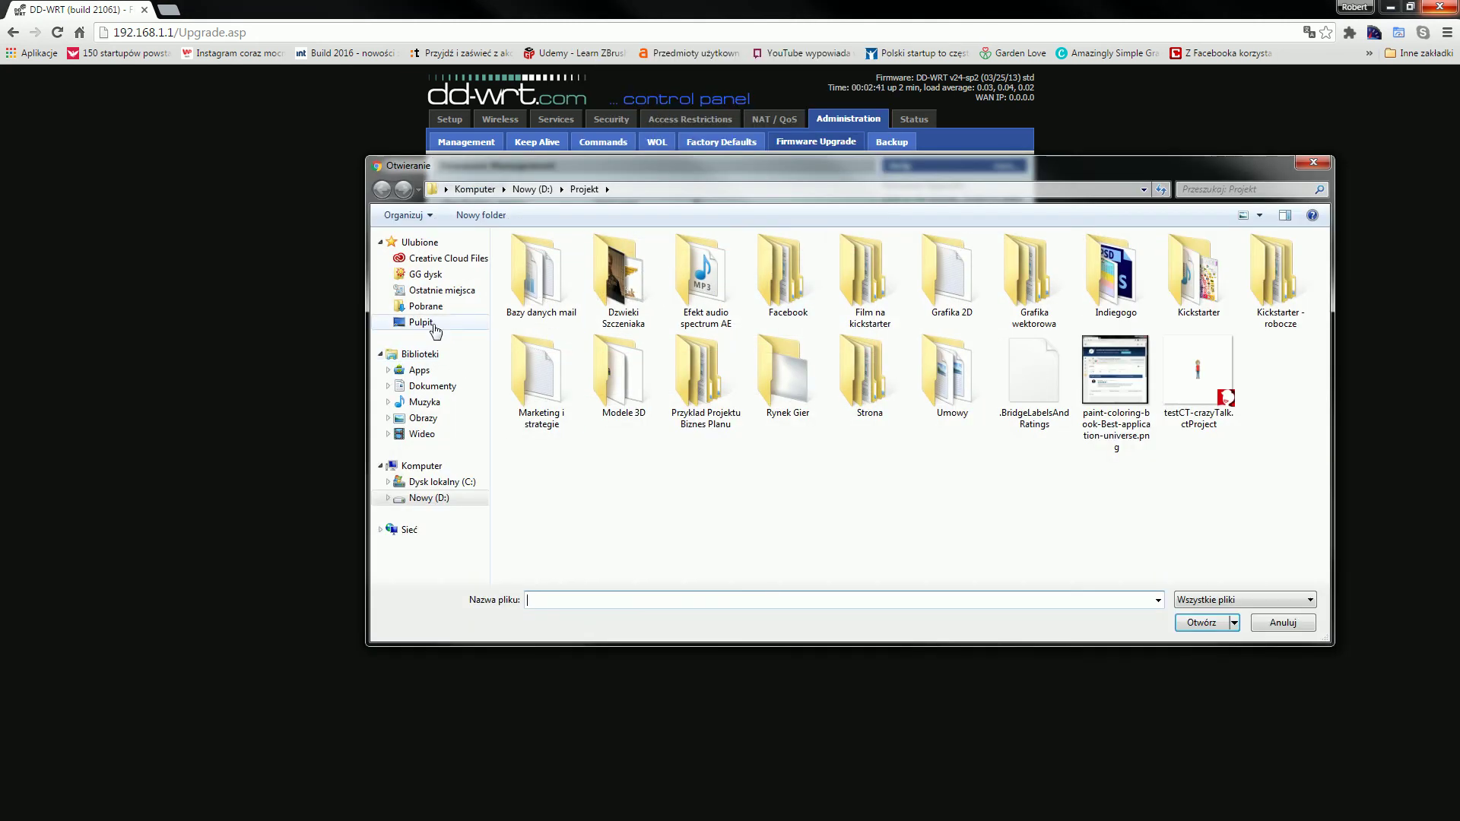
pyautogui.click(428, 323)
pyautogui.click(430, 498)
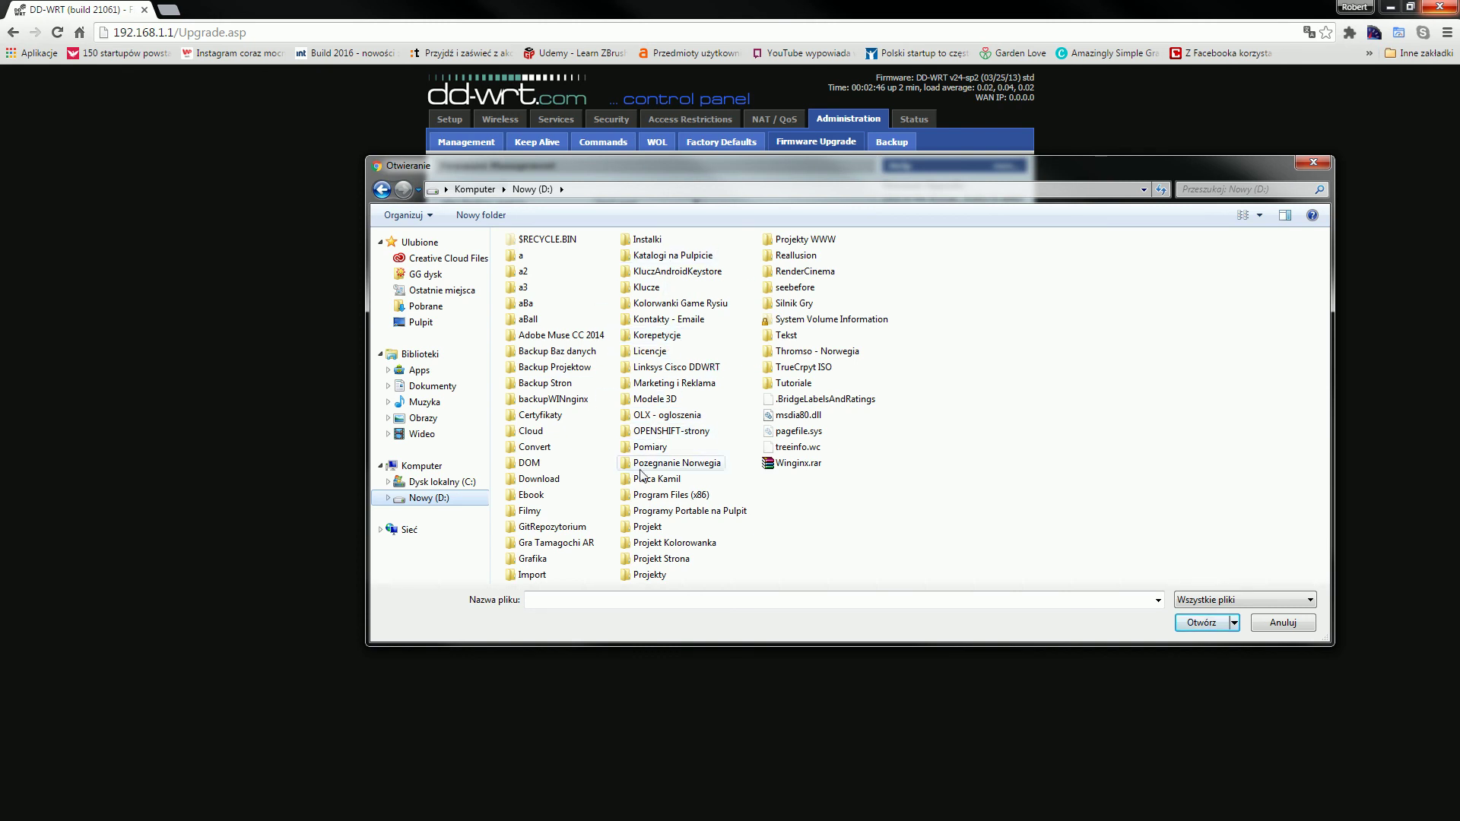
pyautogui.doubleClick(643, 370)
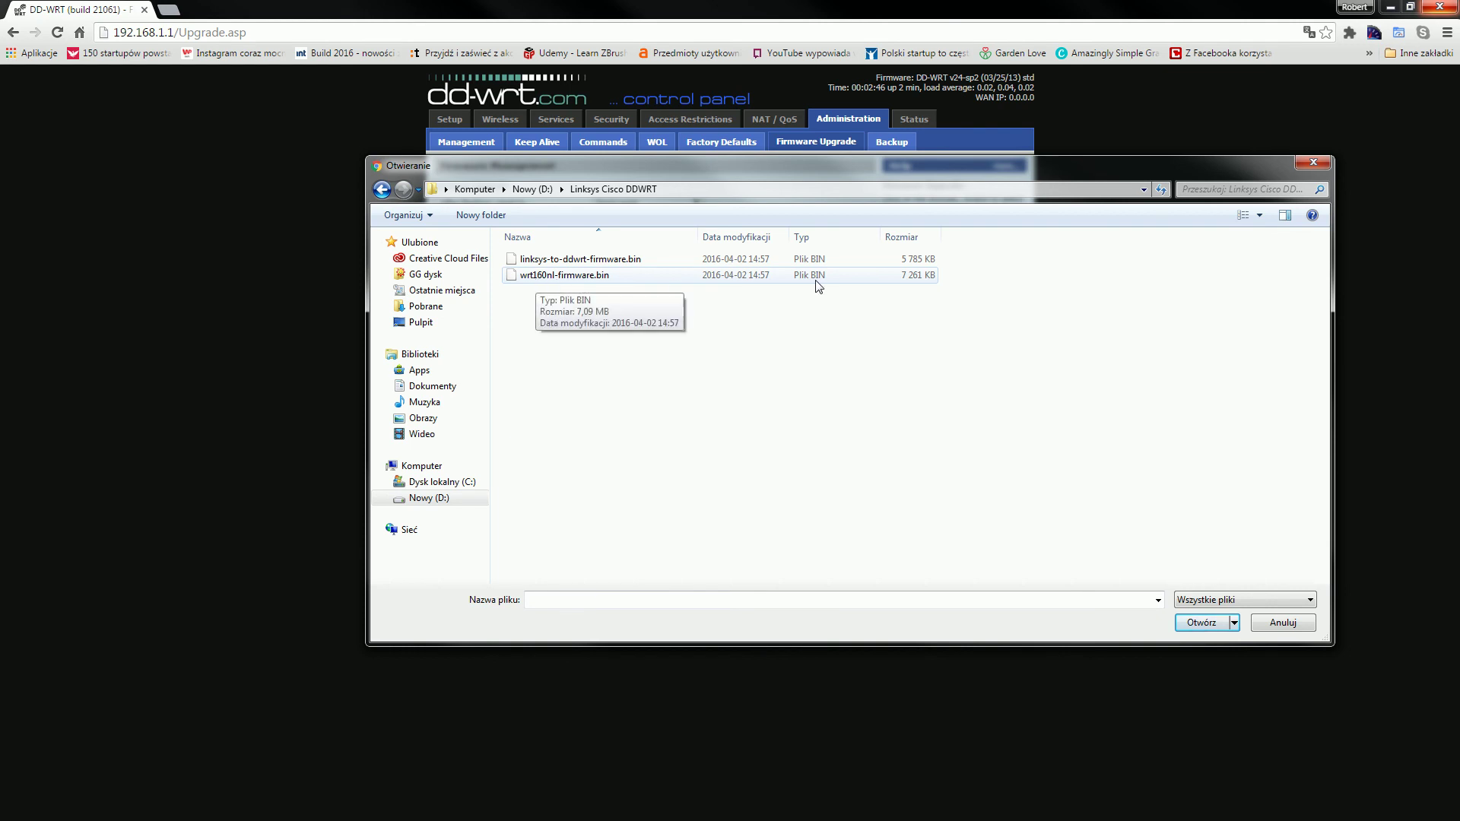
pyautogui.doubleClick(588, 276)
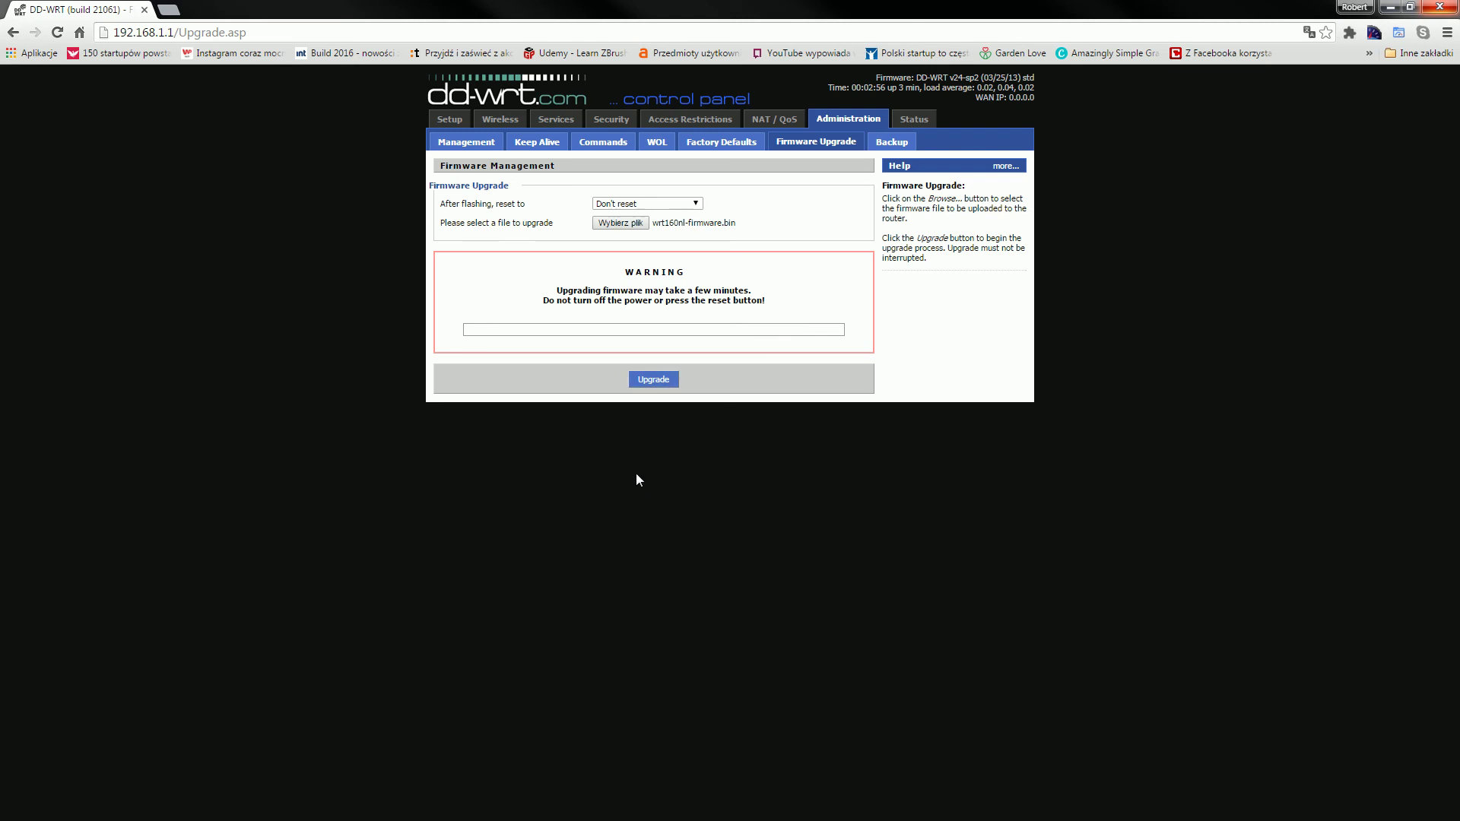
# Flash wrt160nl-firmware.bin and wait for 'Upgrade successful. Unit is rebooting now.'.
pyautogui.click(654, 382)
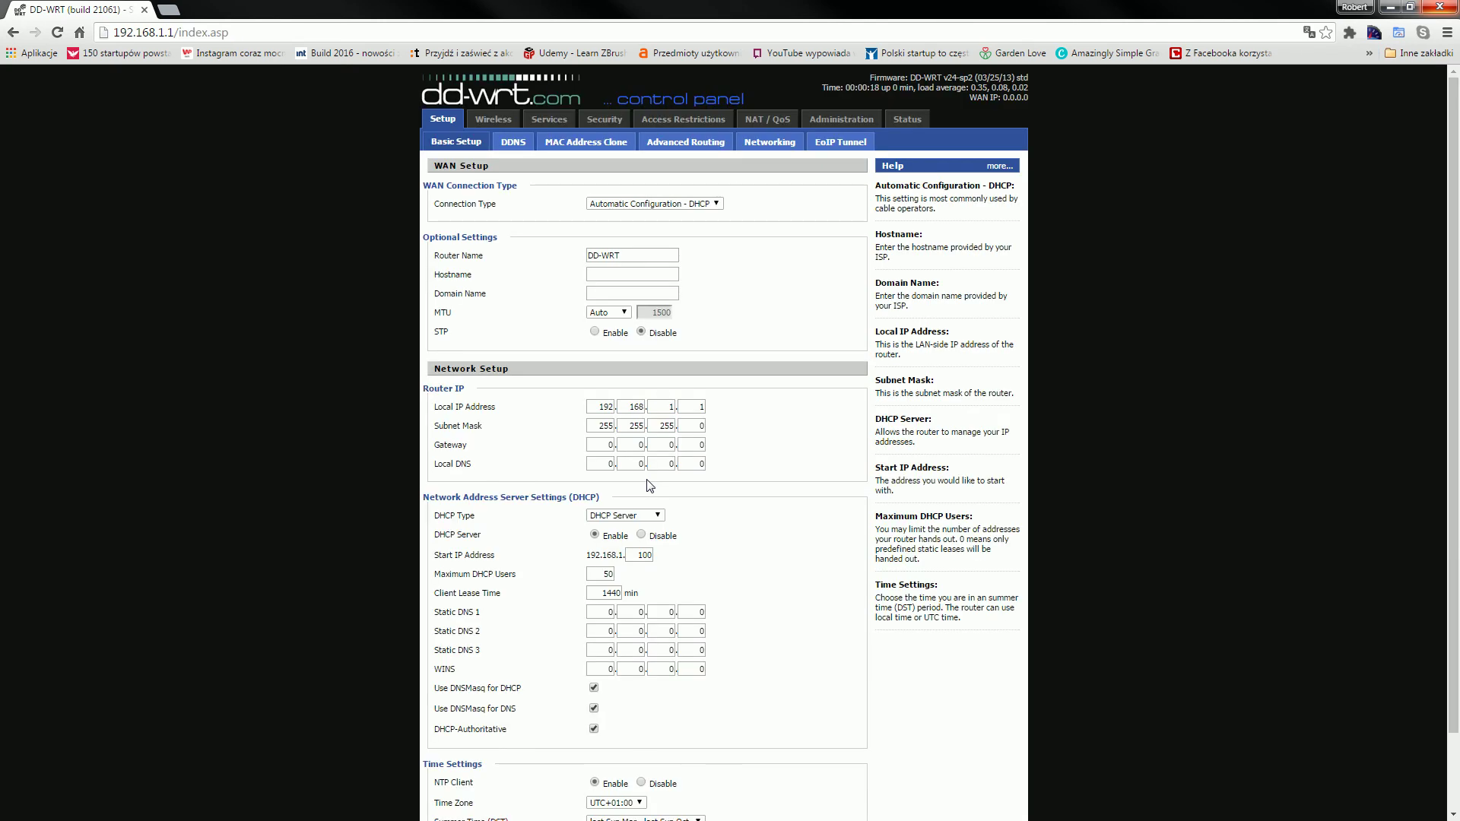
# Check the wireless mode options on the Wireless Basic Settings page, keeping AP.
pyautogui.click(493, 119)
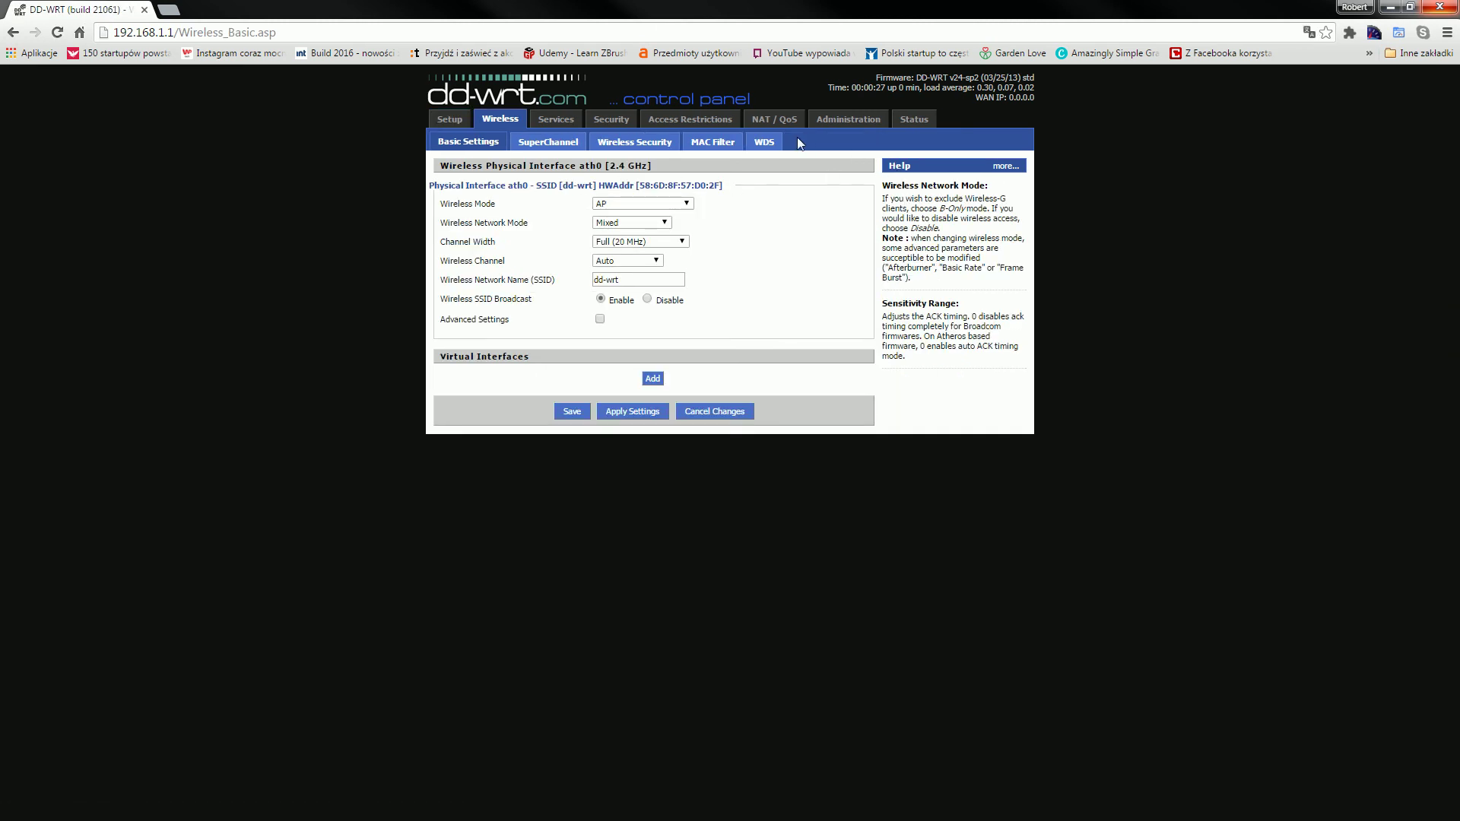
pyautogui.click(685, 203)
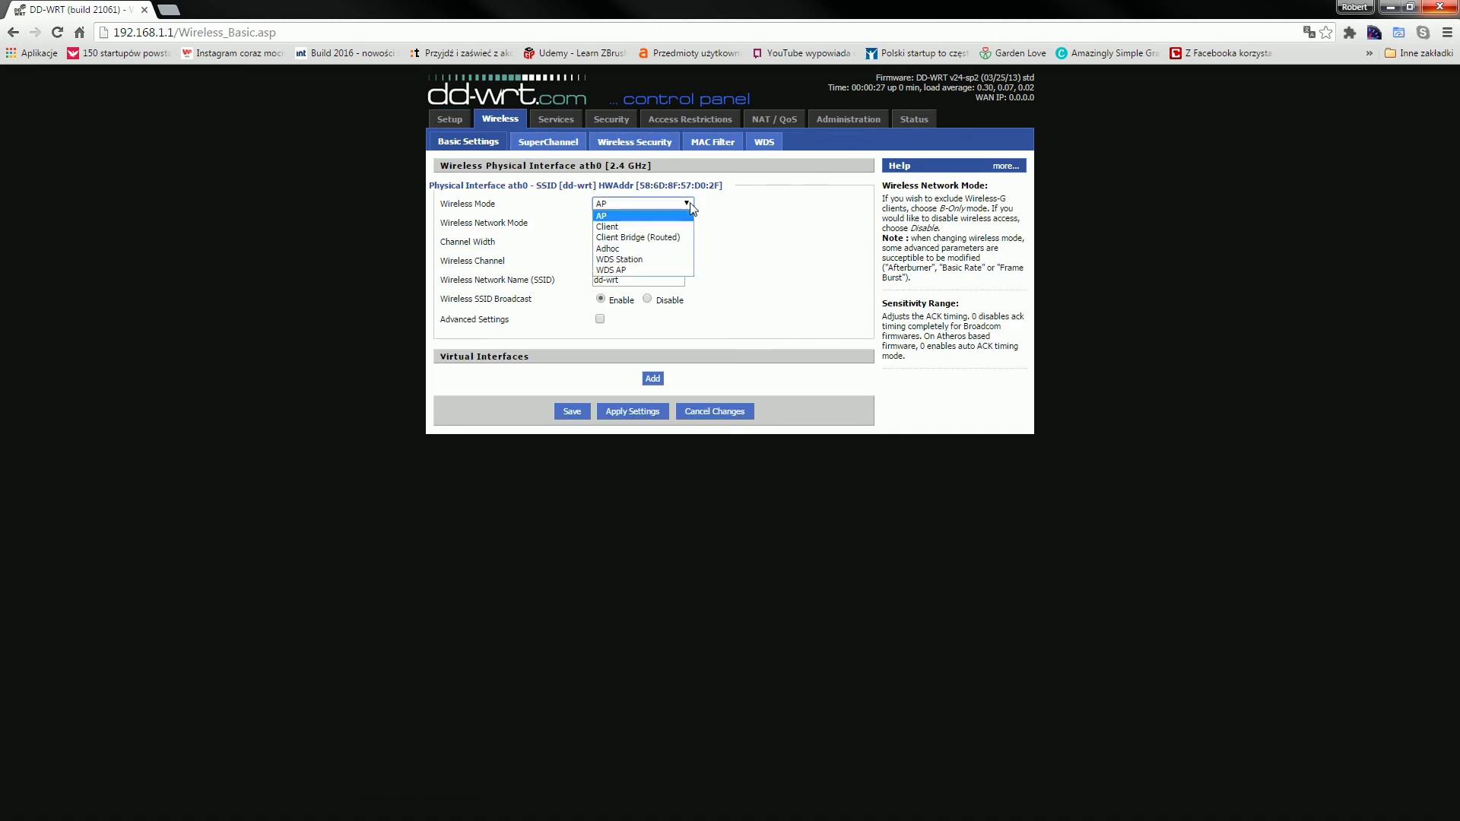
pyautogui.click(742, 206)
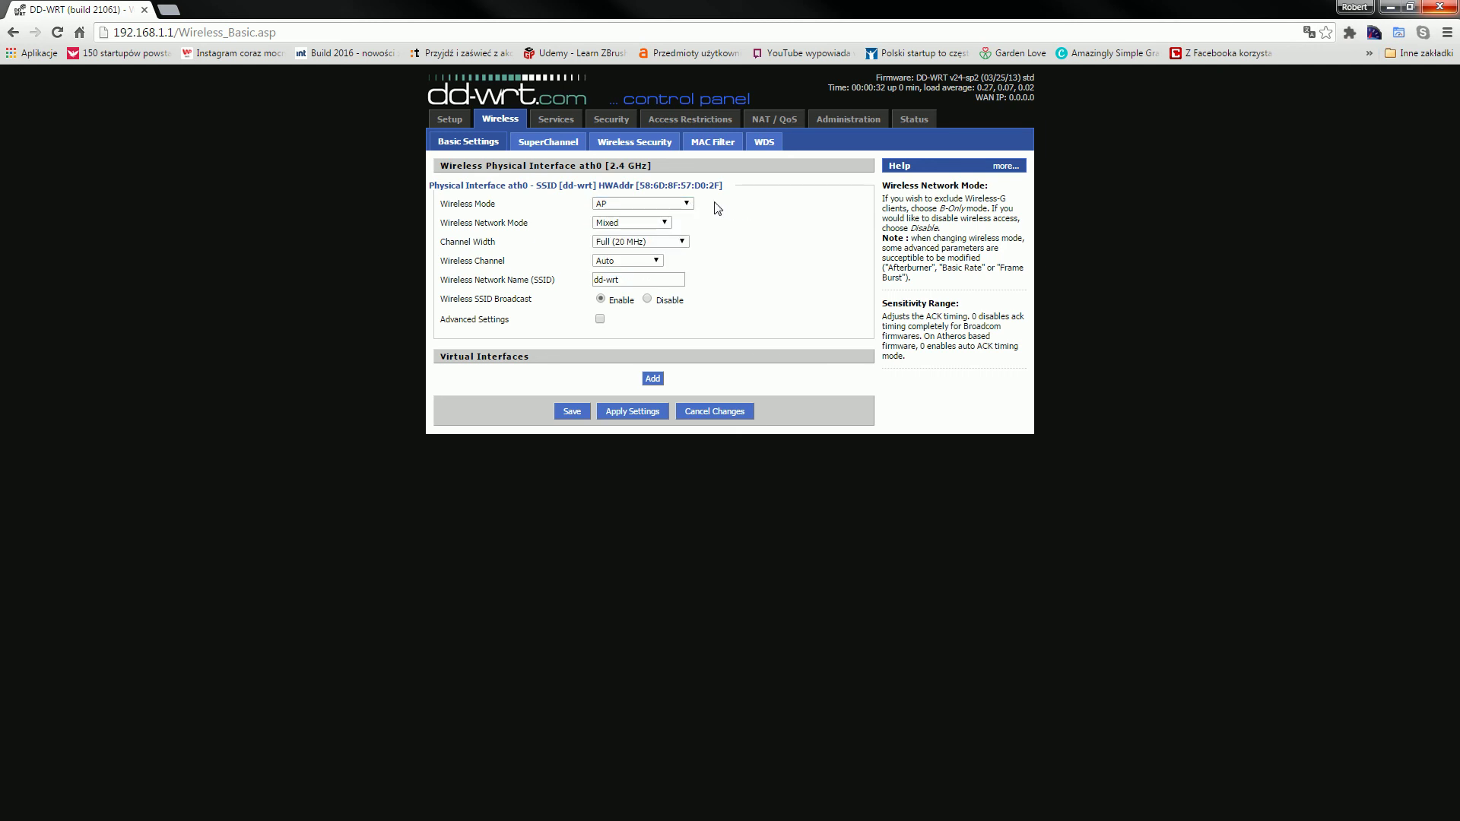
# Set the Basic Setup WAN Connection Type to Mobile Broadband.
pyautogui.click(450, 120)
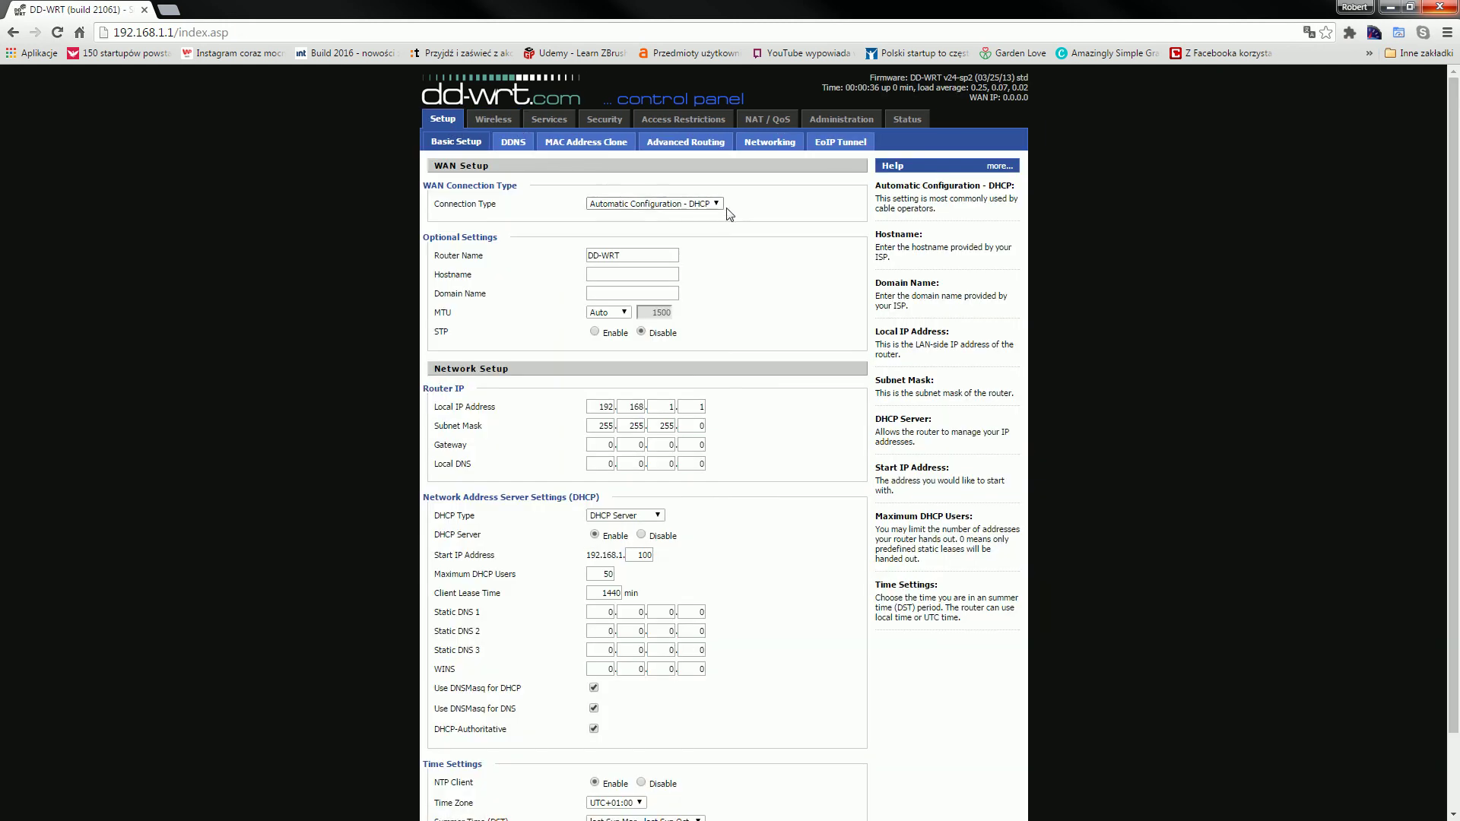
pyautogui.click(716, 205)
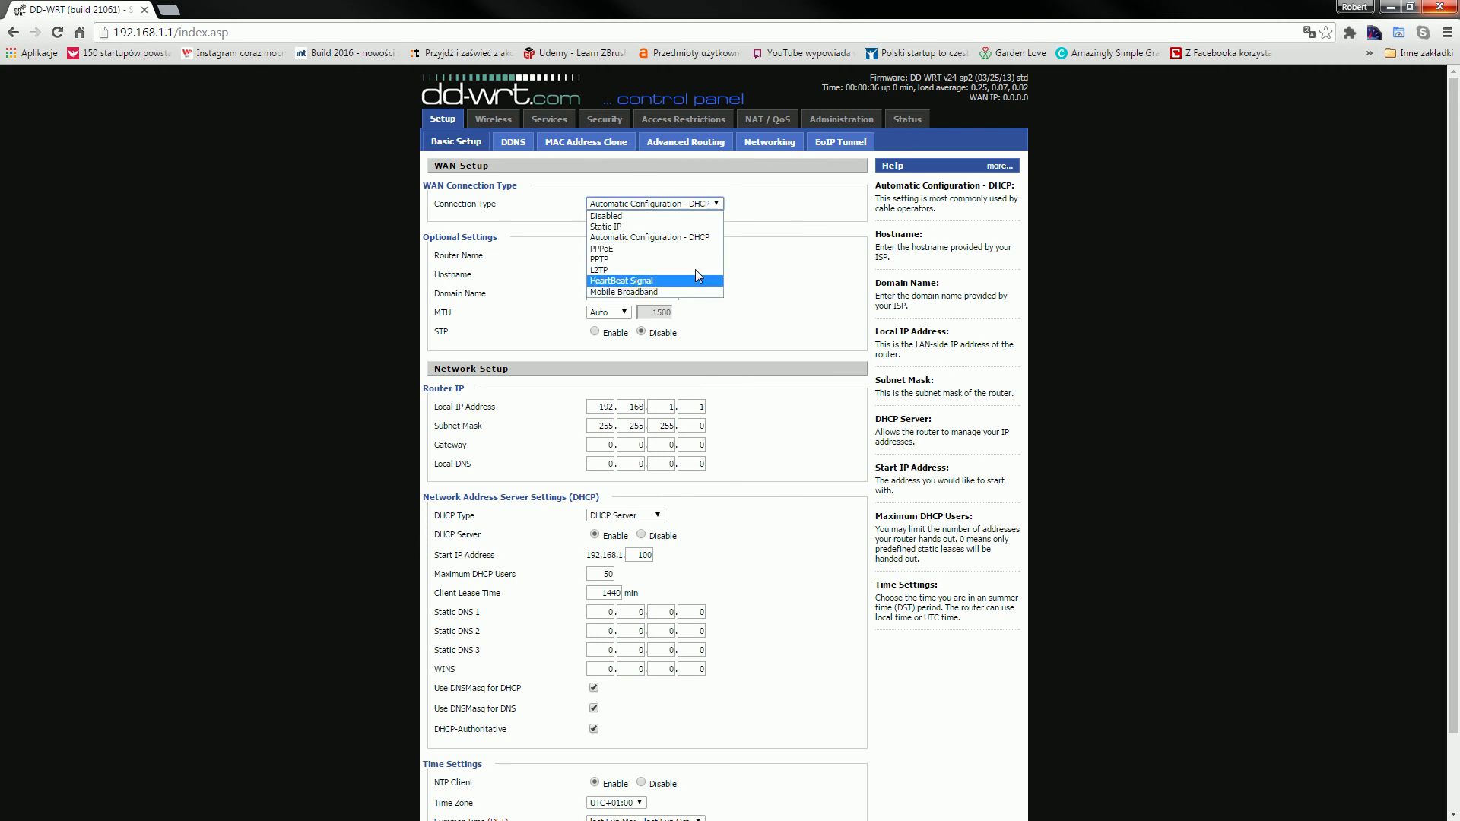
pyautogui.click(666, 293)
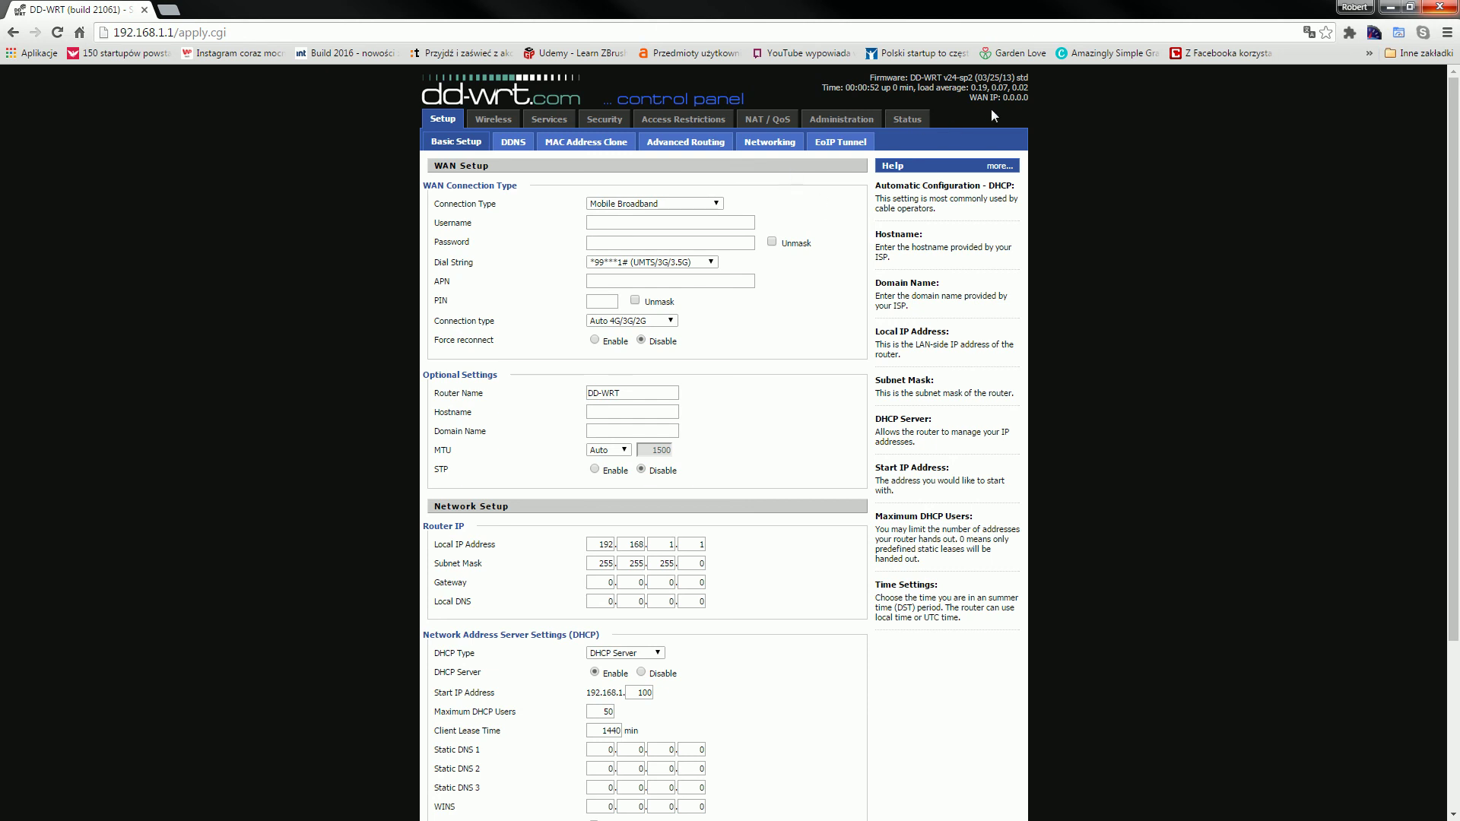
pyautogui.click(841, 119)
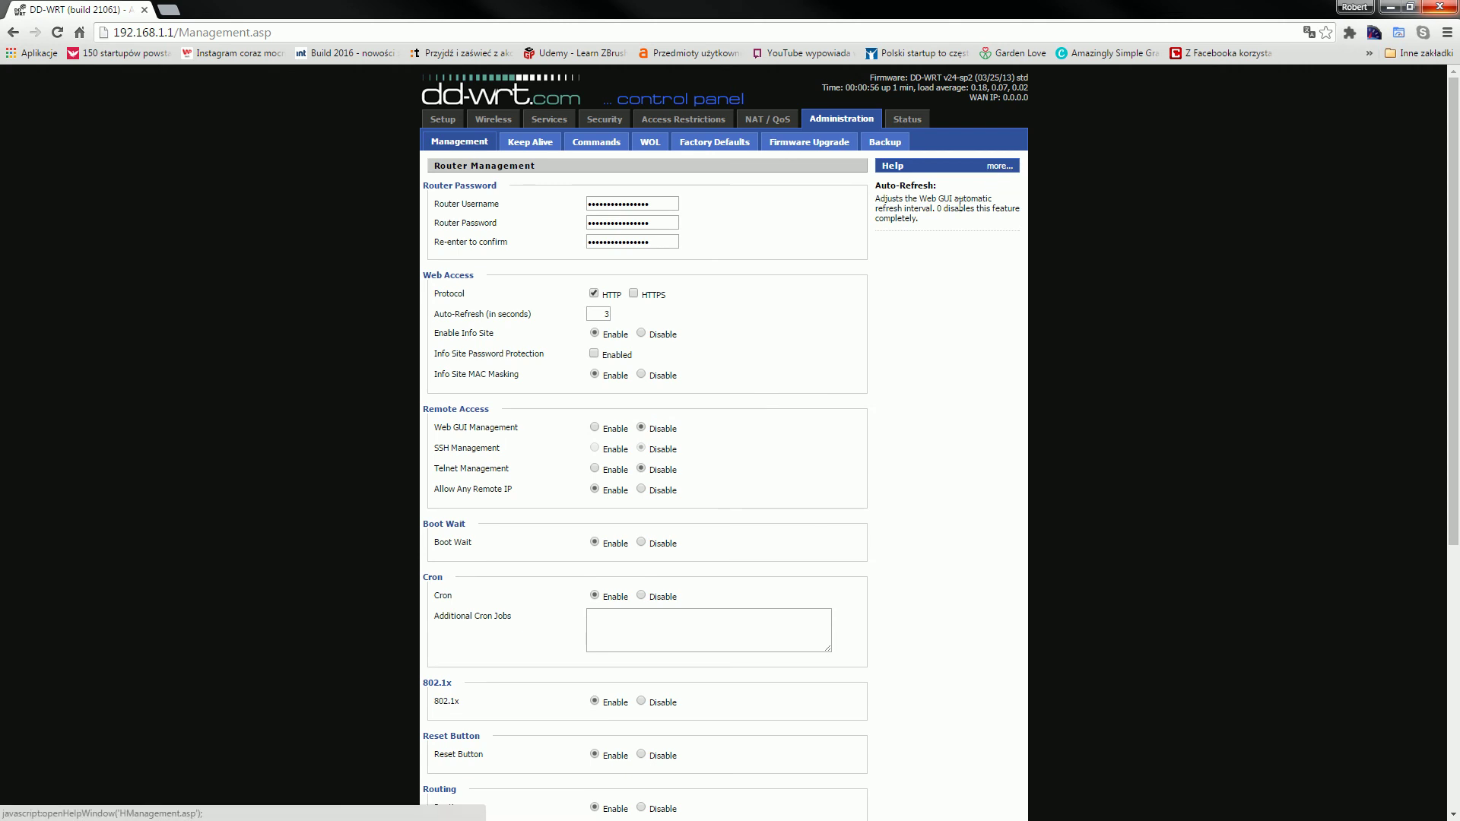
pyautogui.click(899, 124)
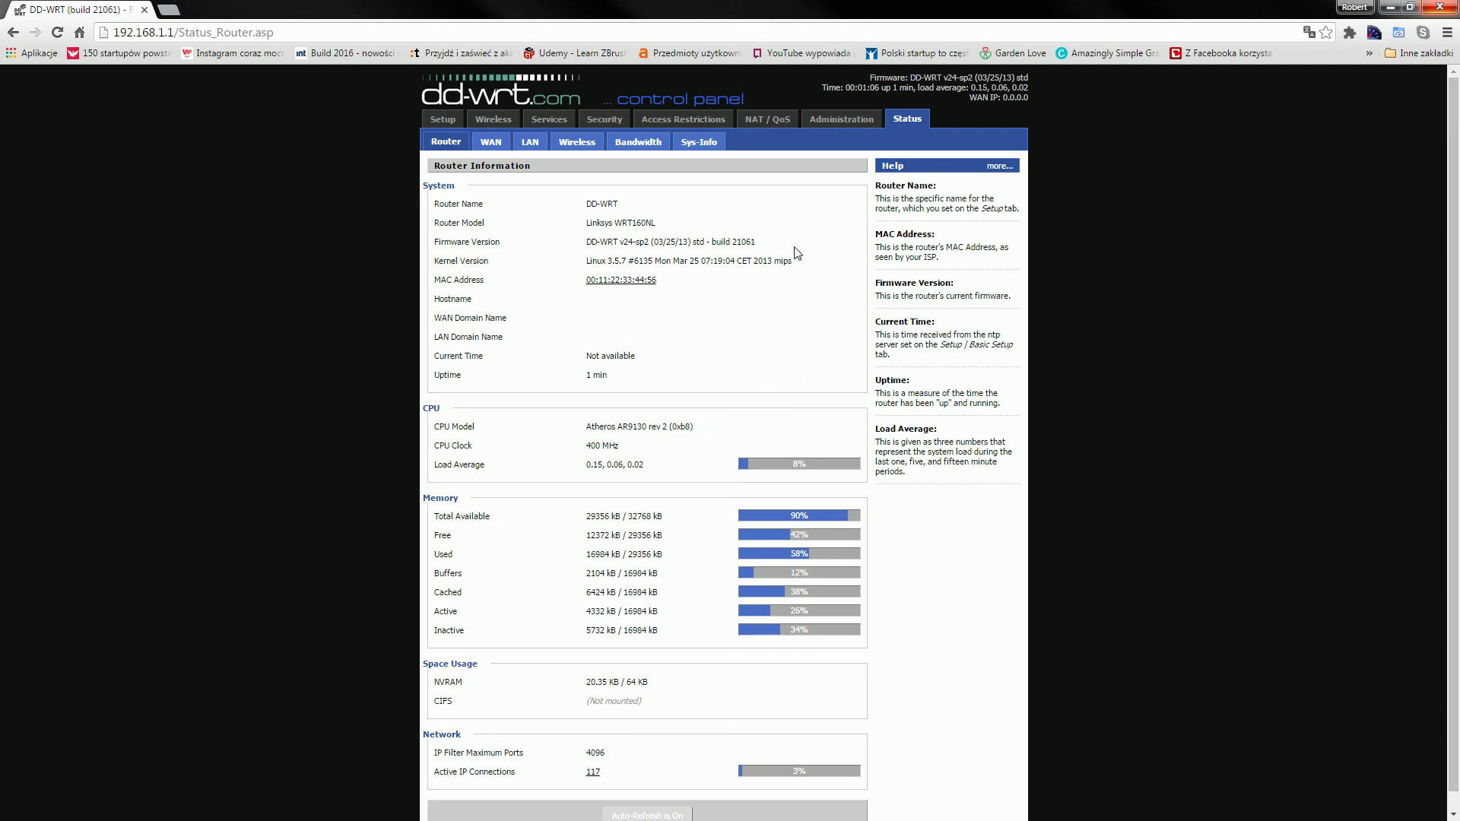
pyautogui.click(492, 119)
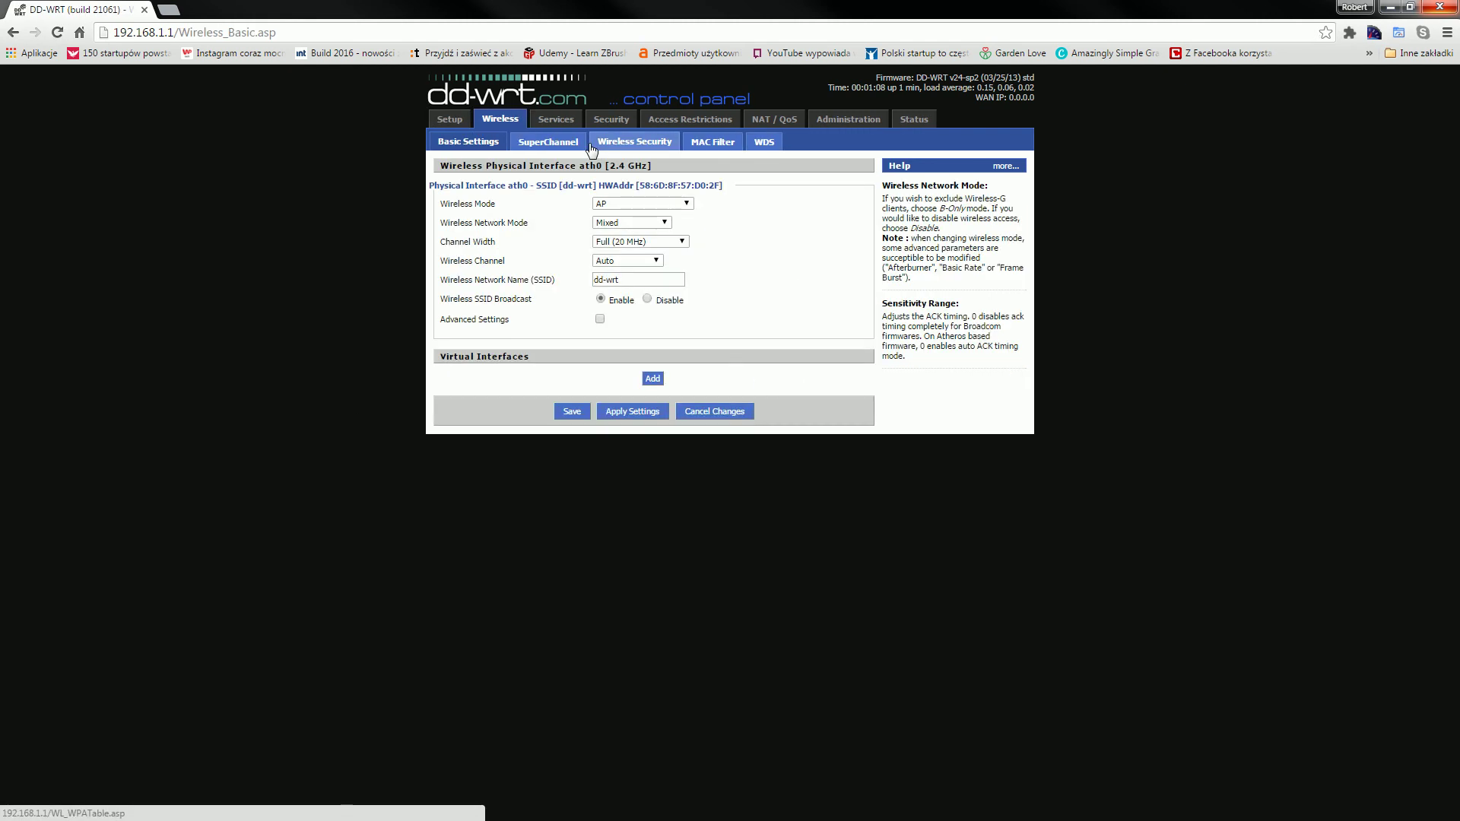
pyautogui.click(914, 119)
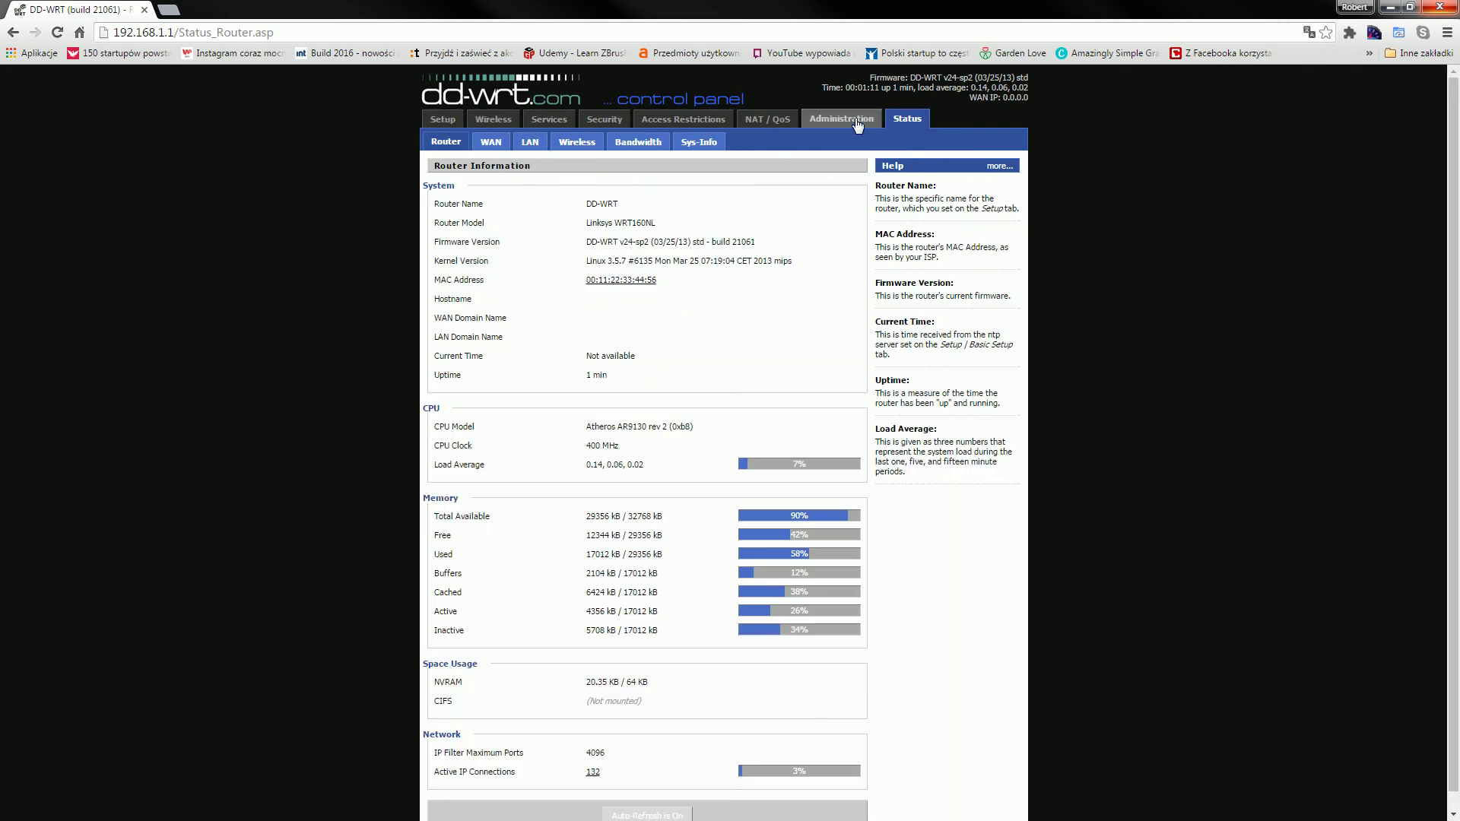
pyautogui.click(841, 118)
pyautogui.scroll(-5, 969, 306)
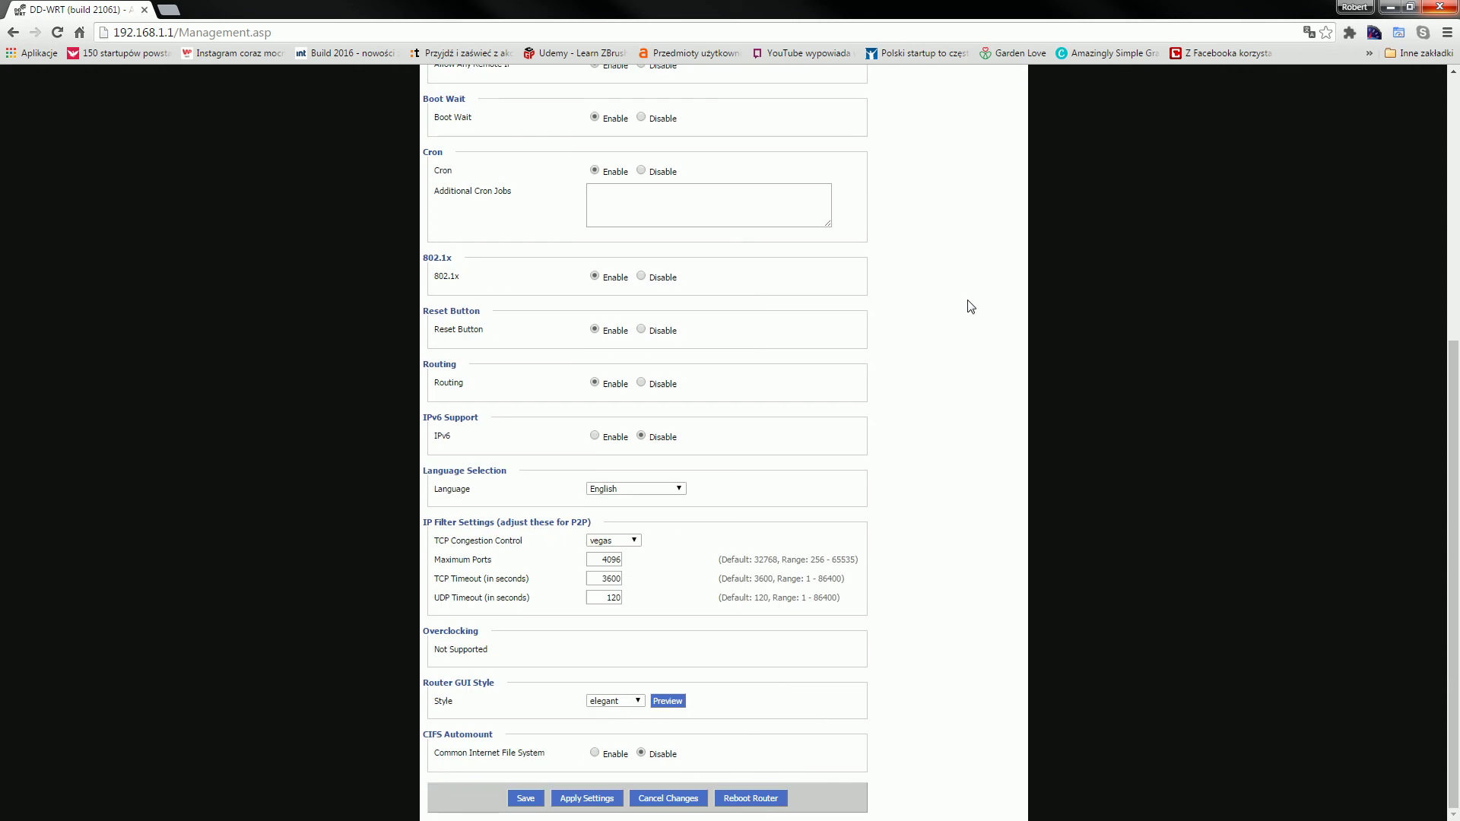
# Set the Management interface language to Polish and apply the settings.
pyautogui.click(677, 490)
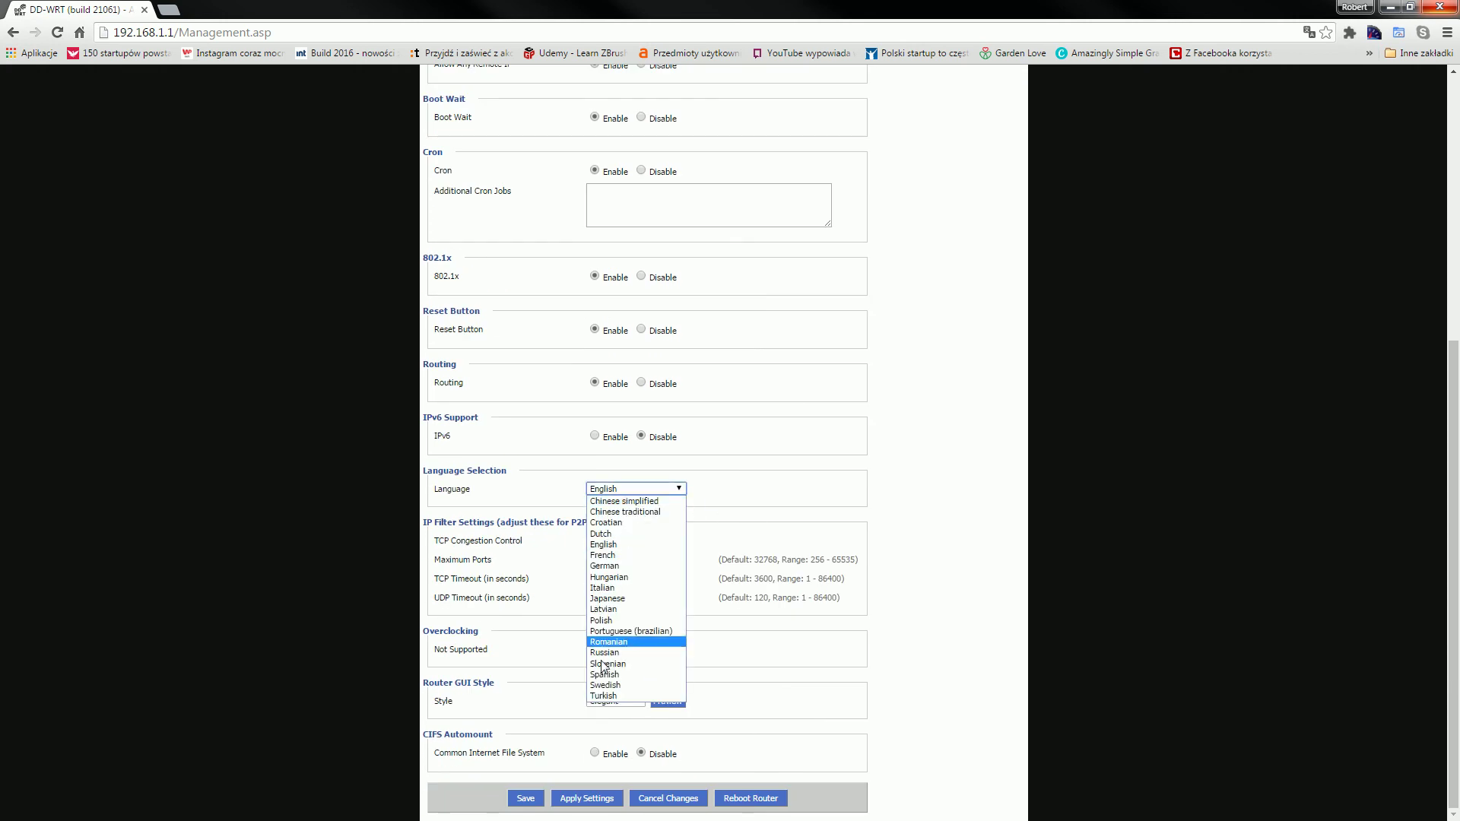
pyautogui.click(603, 622)
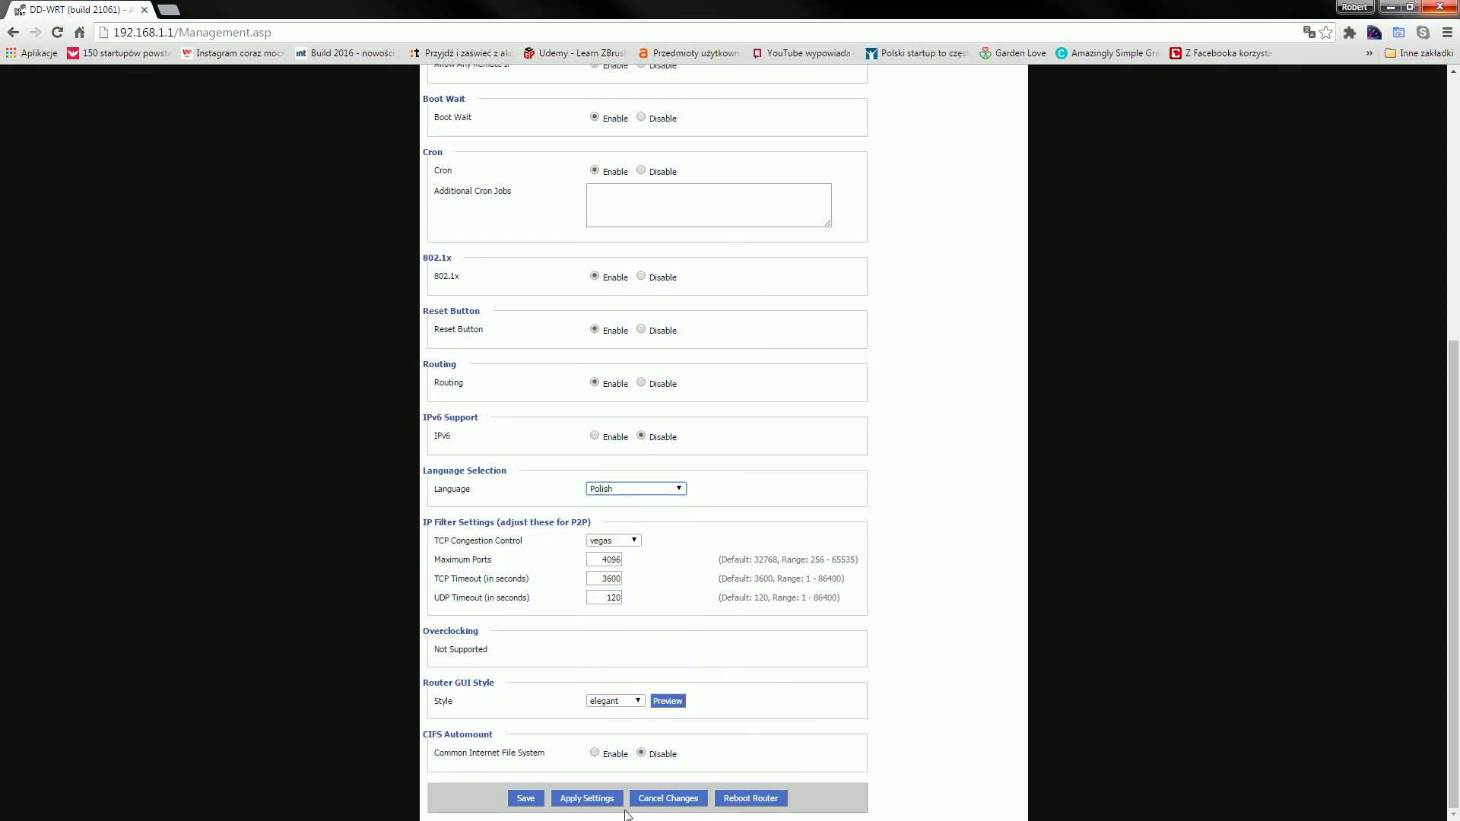
pyautogui.click(526, 798)
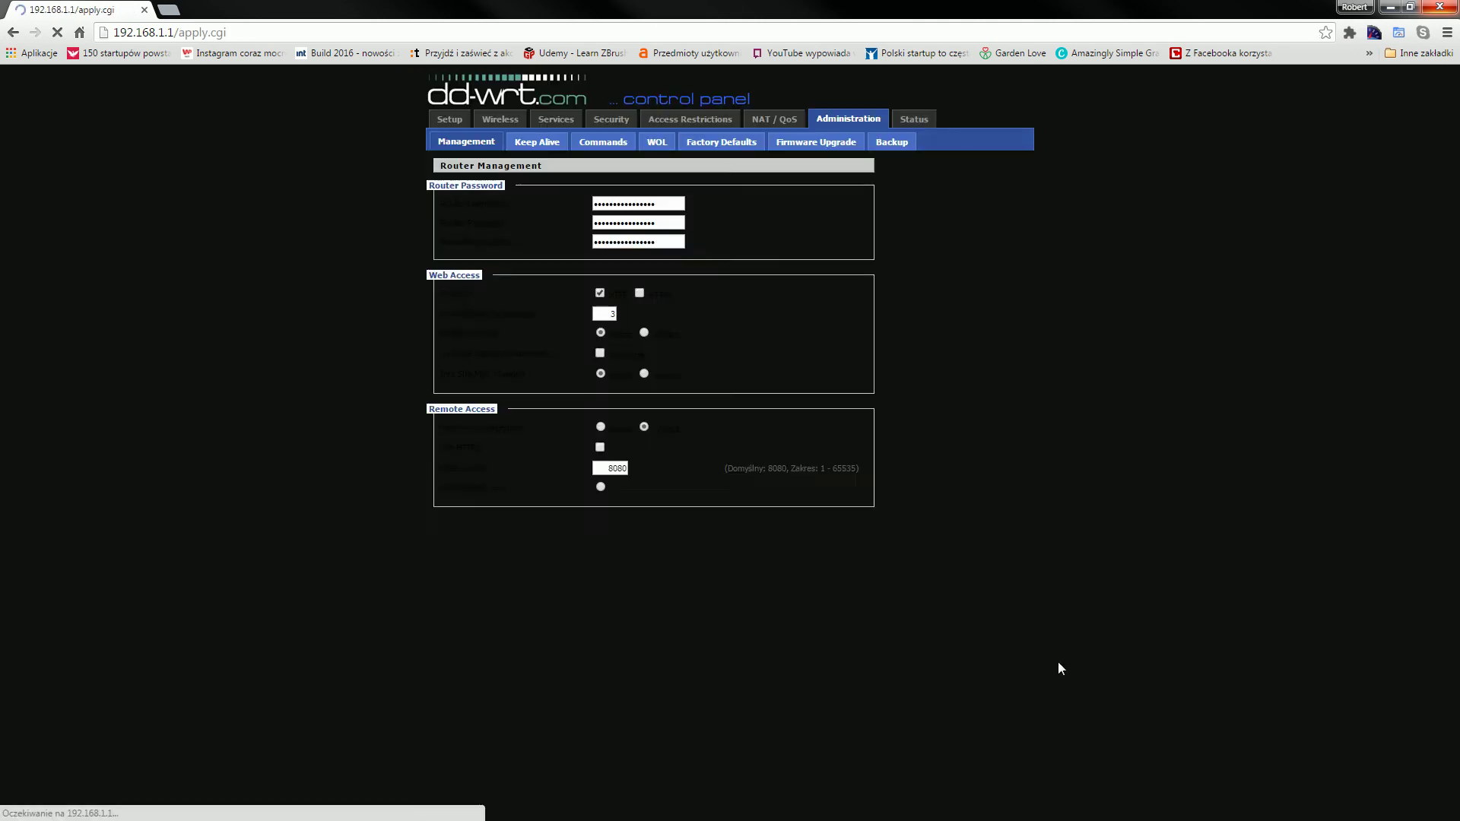
pyautogui.scroll(-10, 1058, 661)
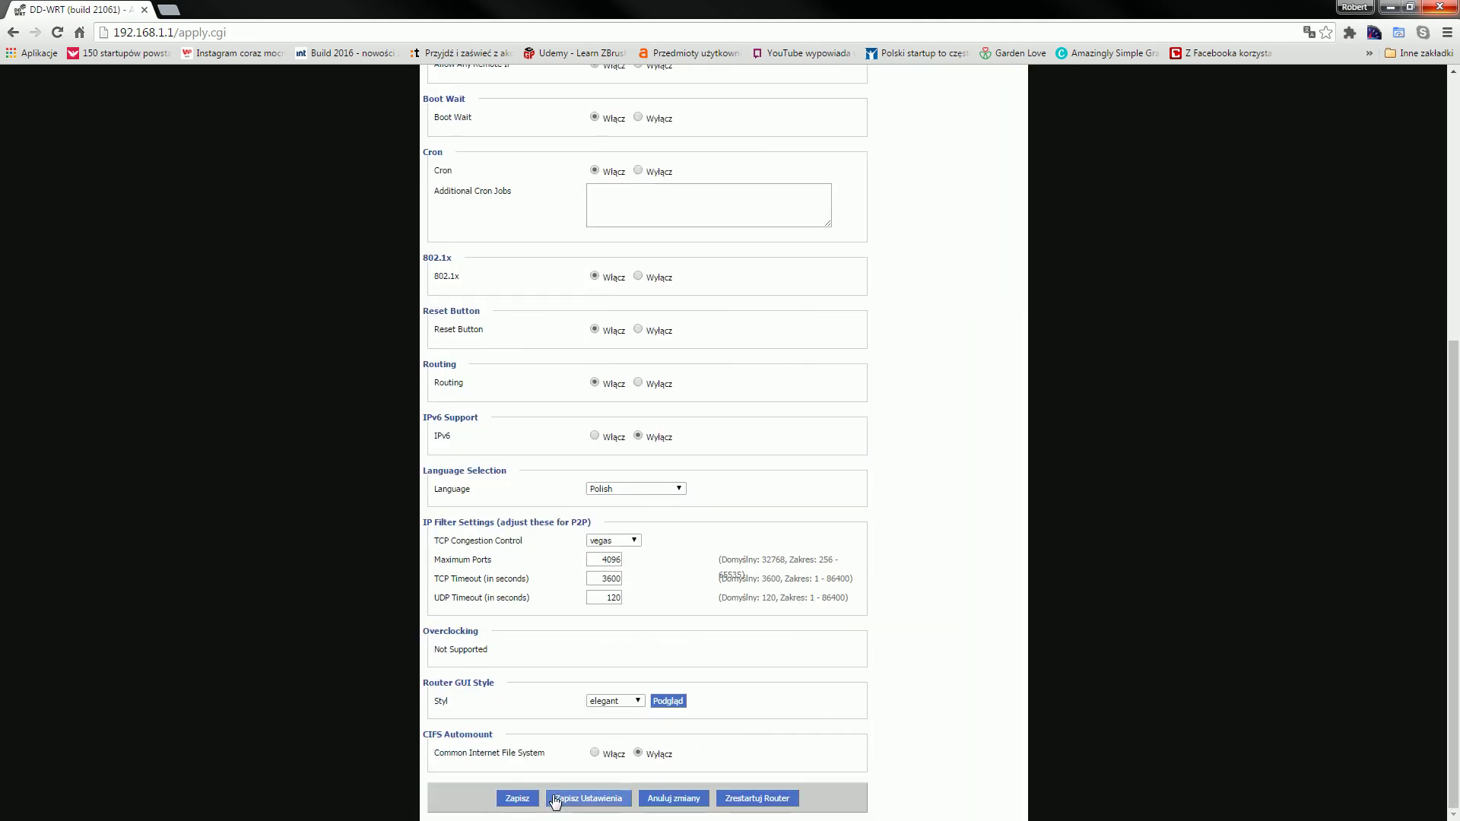
pyautogui.click(593, 798)
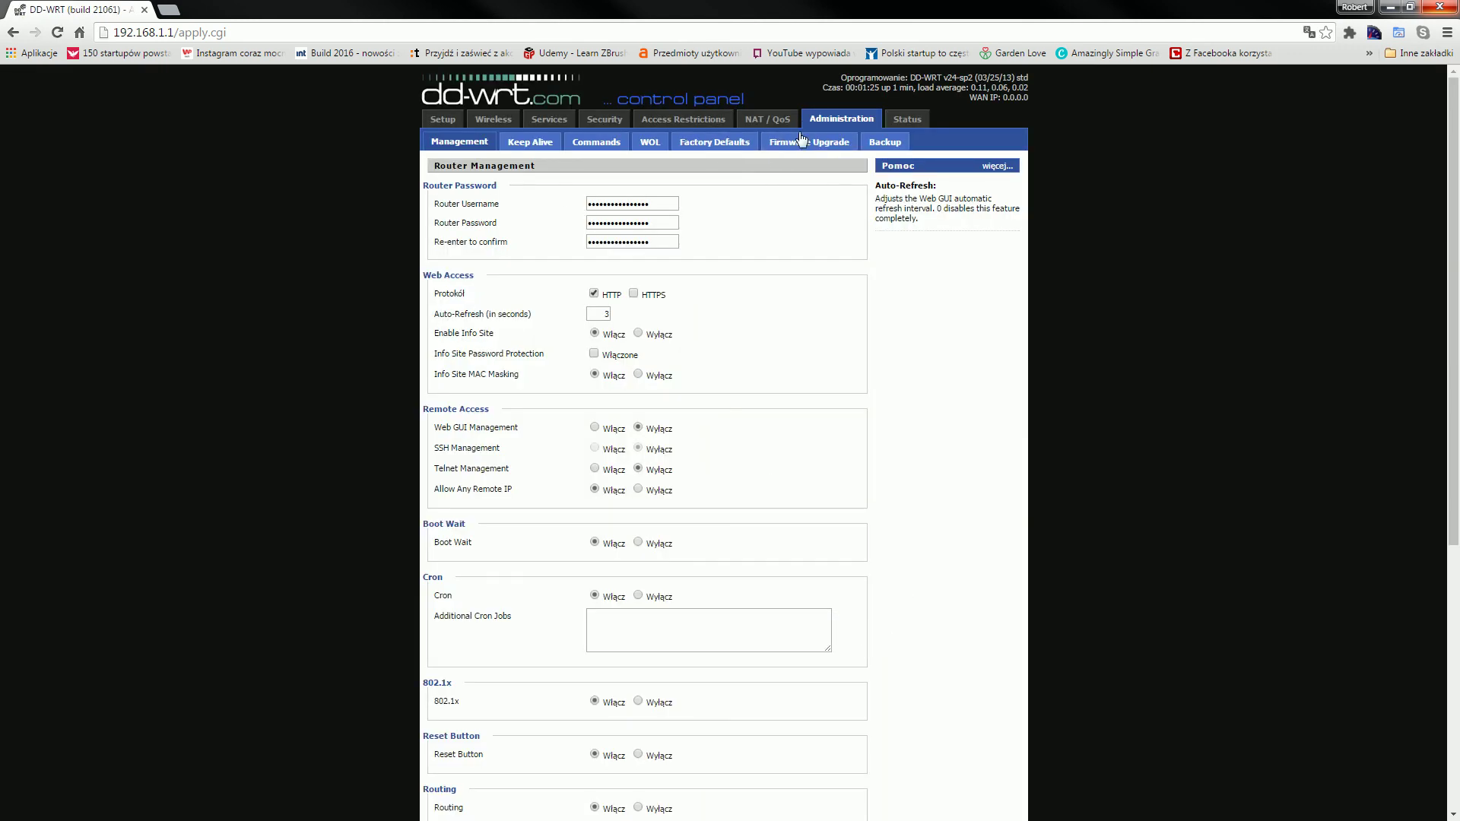
pyautogui.scroll(-10, 840, 328)
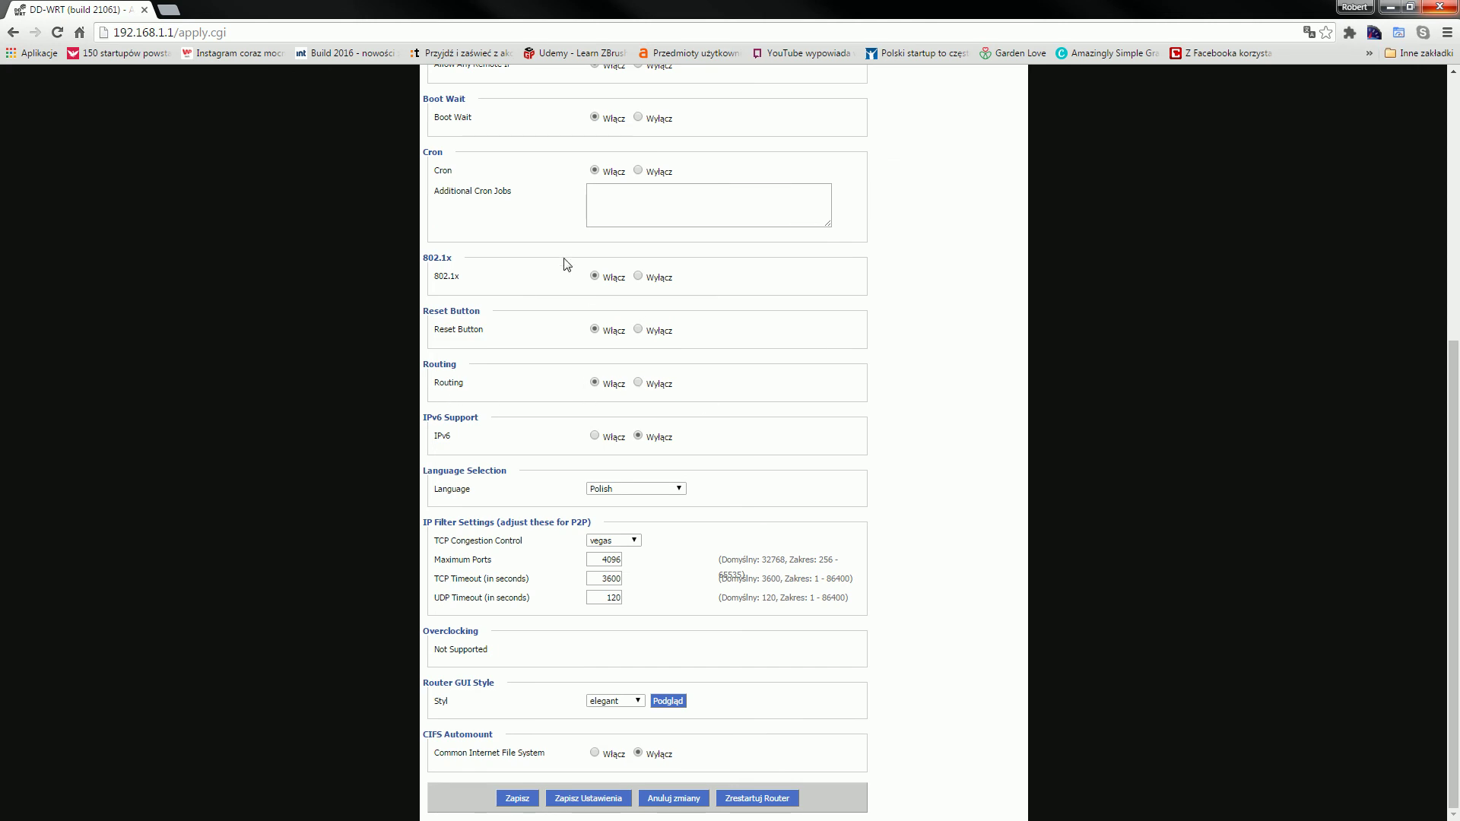
pyautogui.scroll(10, 557, 240)
# Reload the Basic Setup page and copy its address with Kopiuj.
pyautogui.click(442, 119)
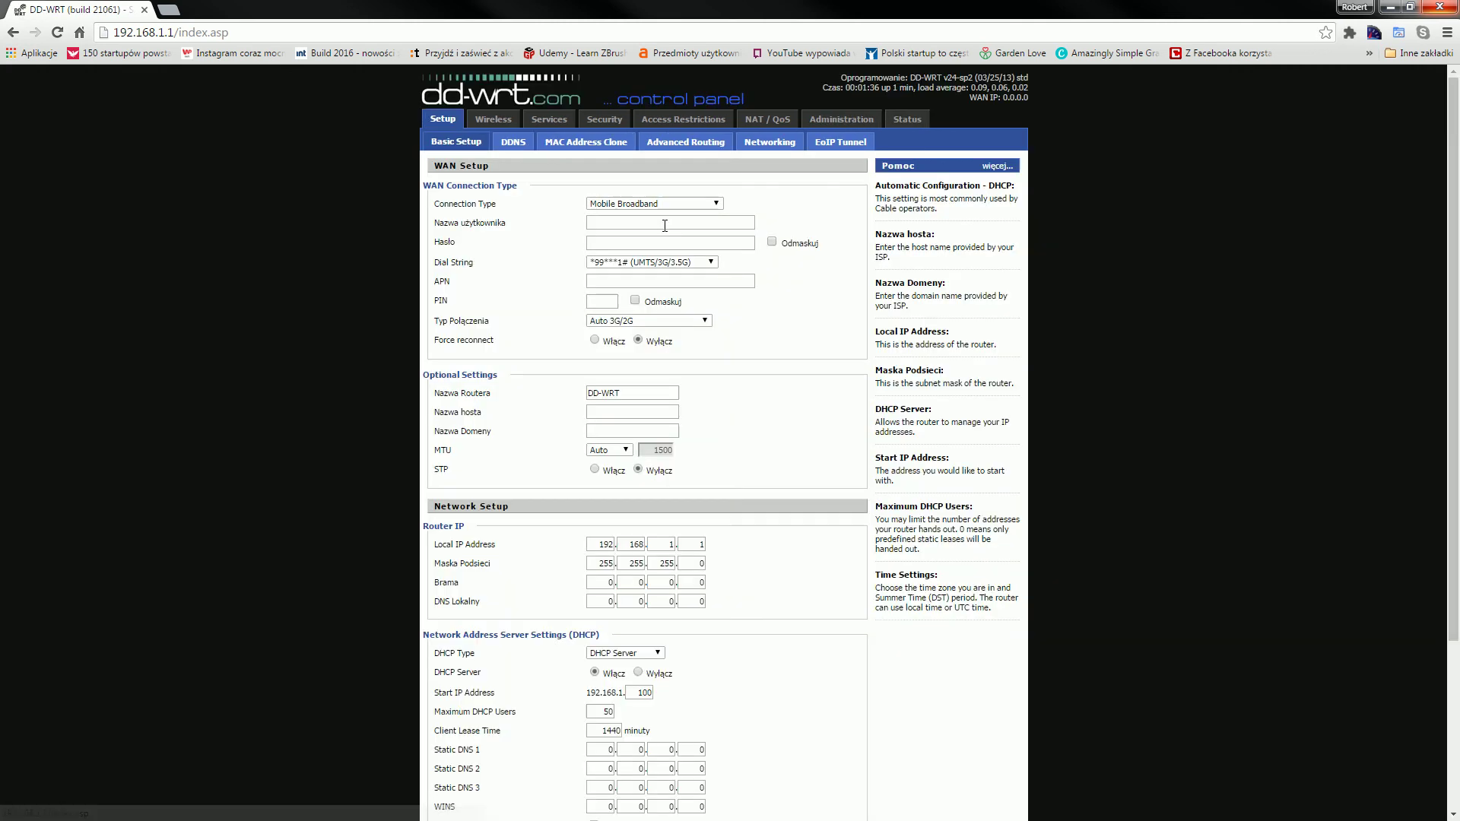
pyautogui.click(58, 33)
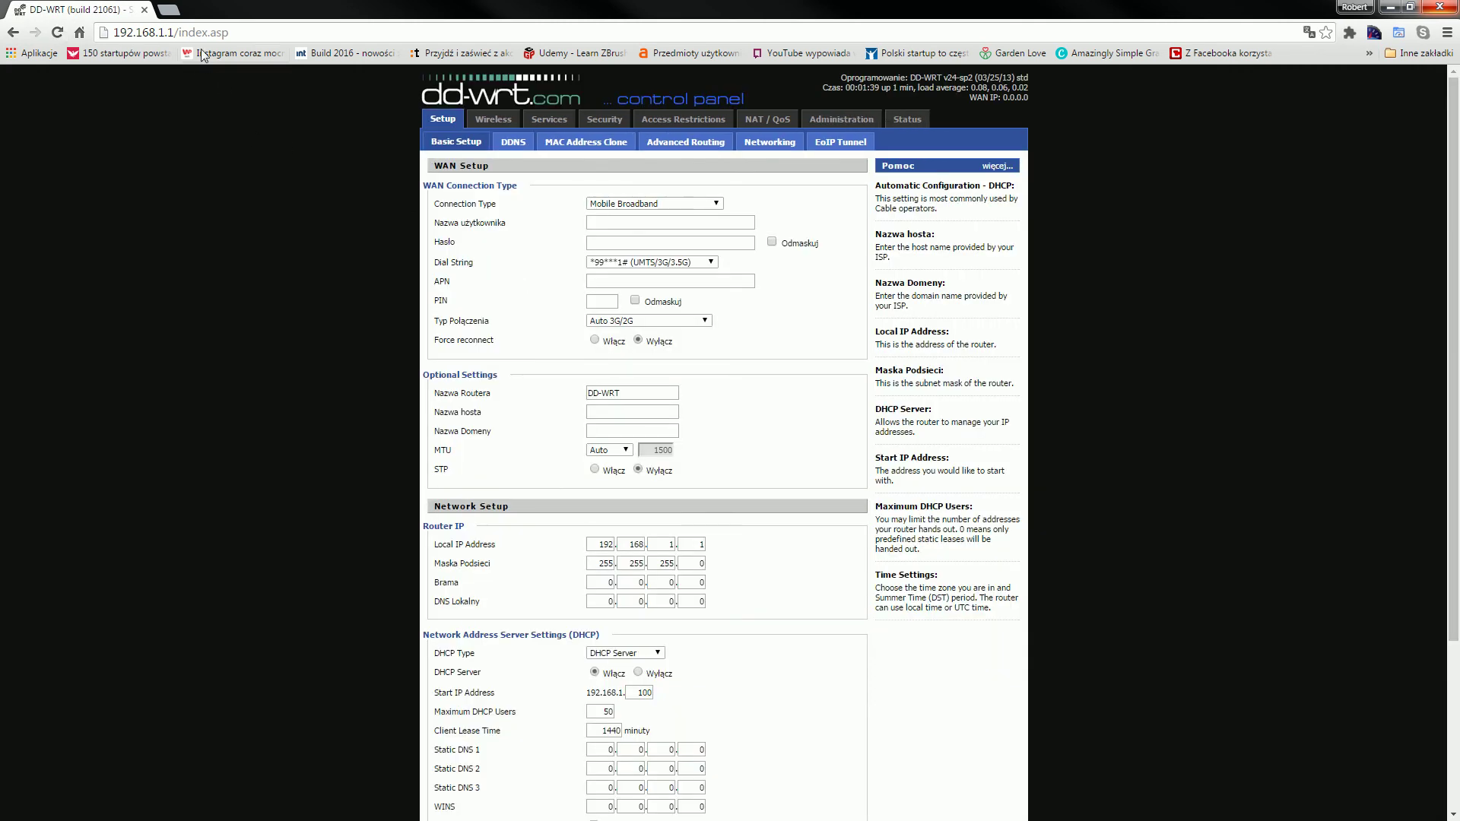
pyautogui.click(172, 32)
pyautogui.rightClick(200, 37)
pyautogui.click(248, 100)
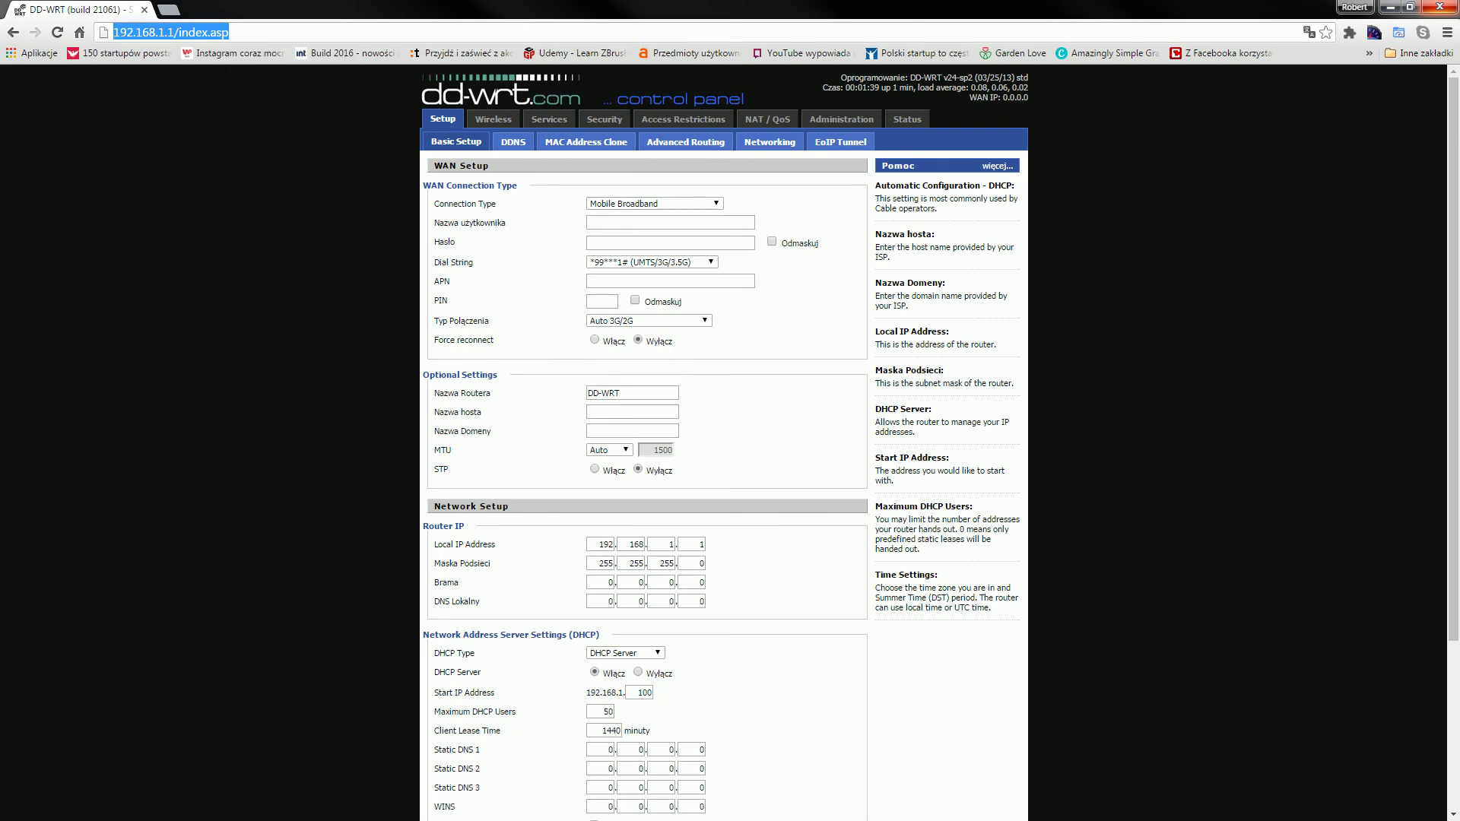
# Log in to 192.168.1.1 in Internet Explorer and save Management with Zapisz Ustawienia.
pyautogui.click(228, 286)
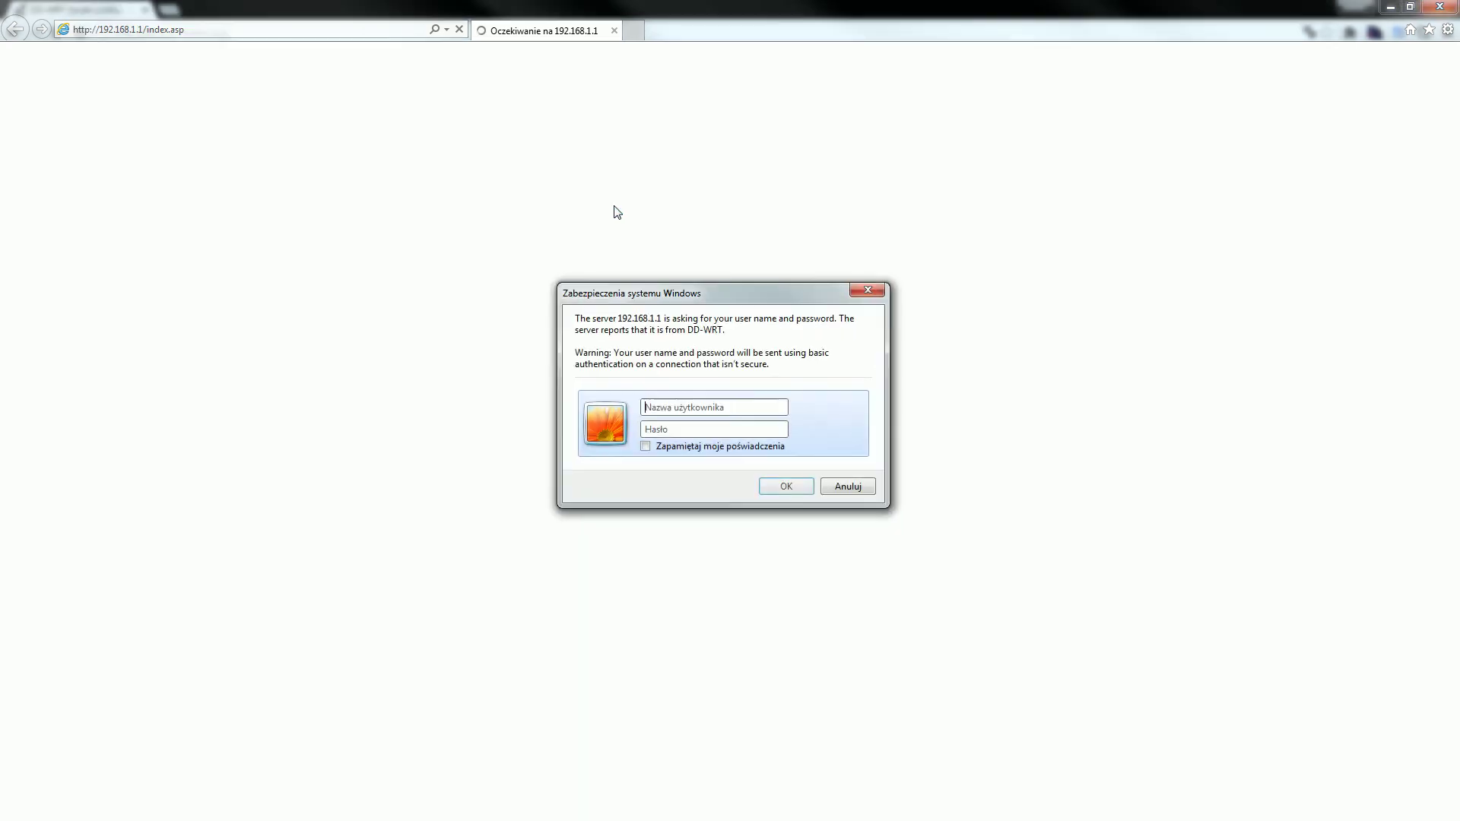
pyautogui.write('root')
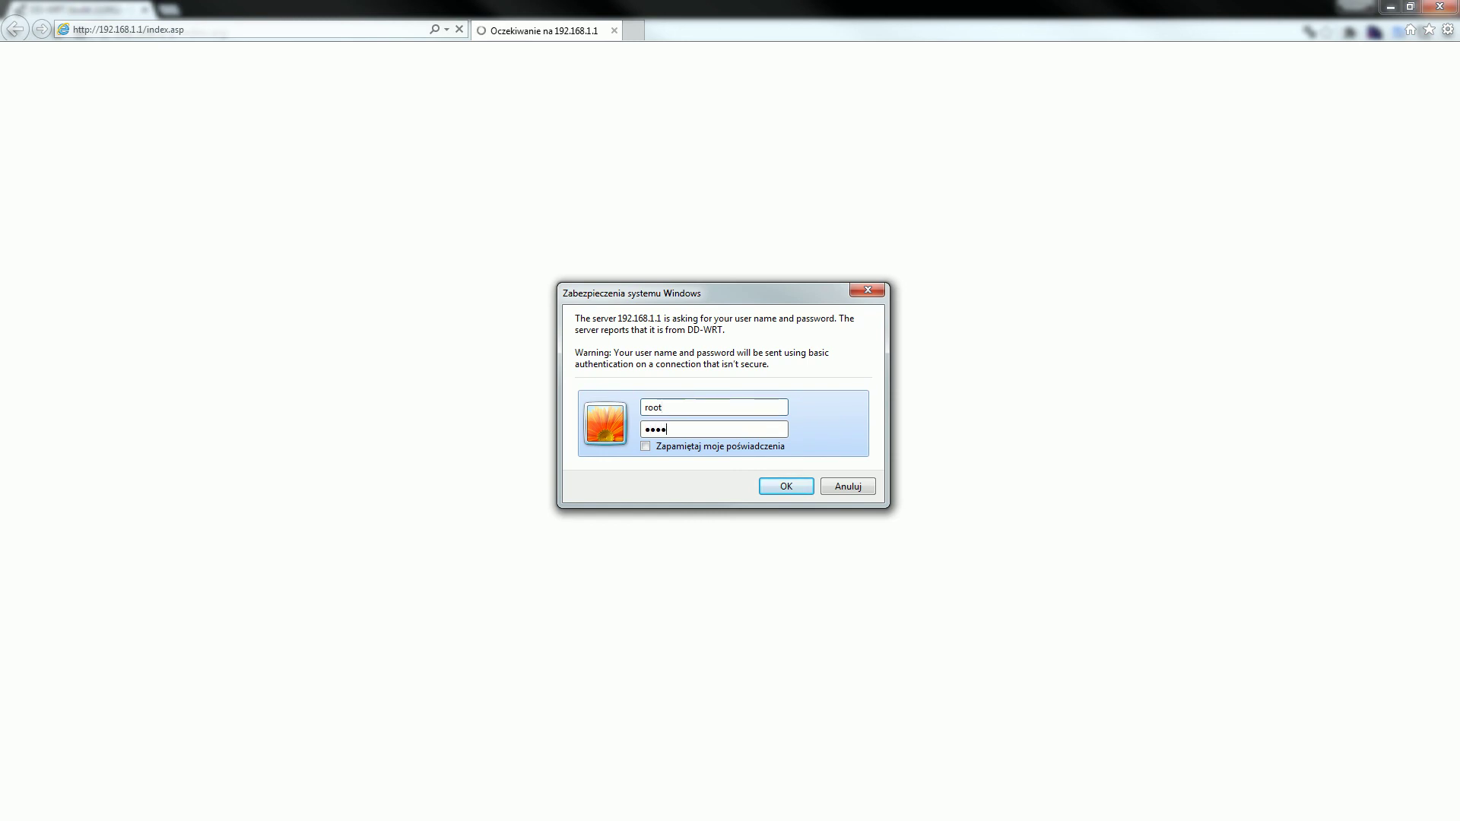
pyautogui.click(795, 486)
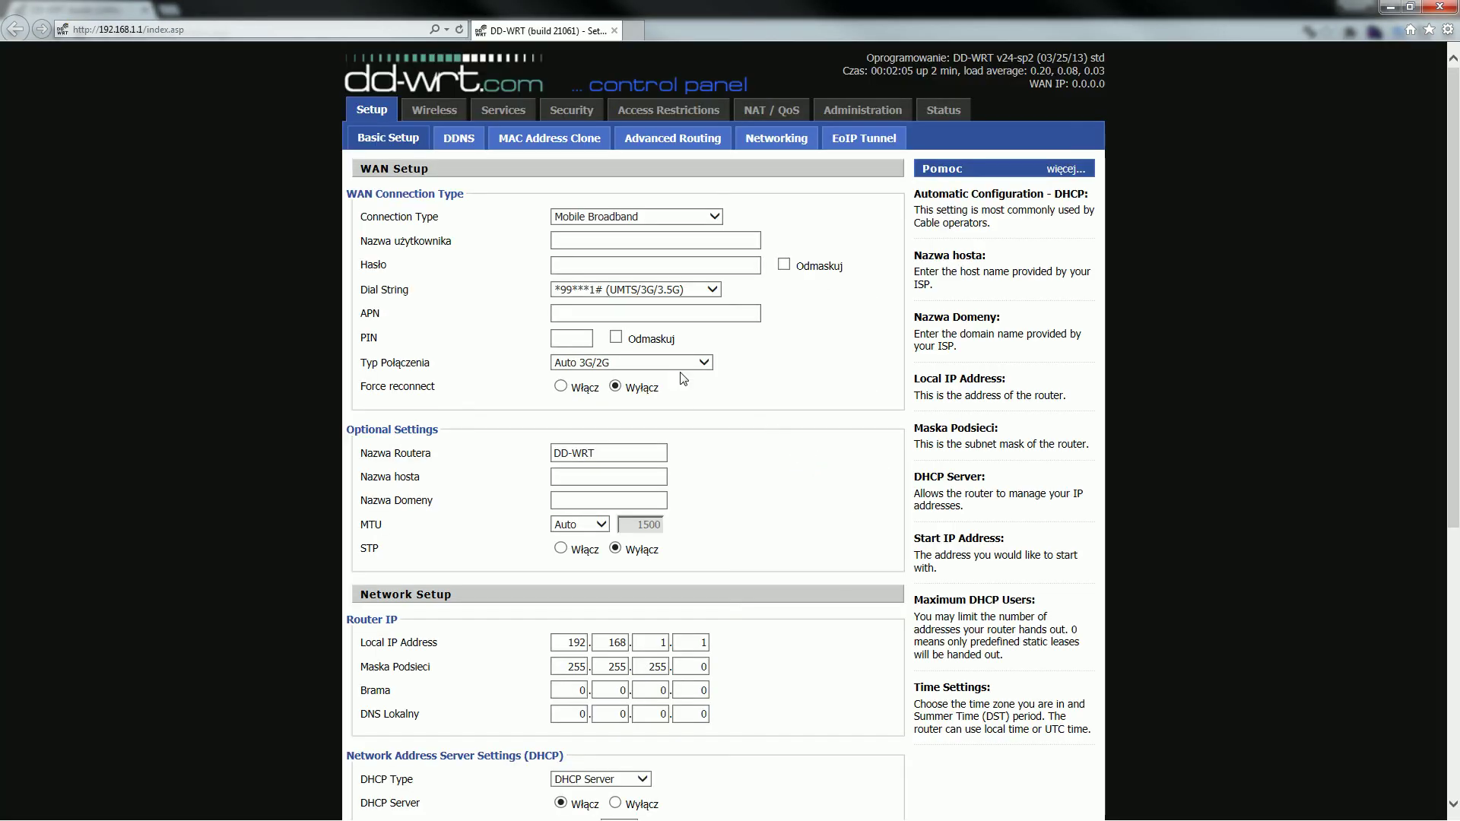
pyautogui.click(862, 110)
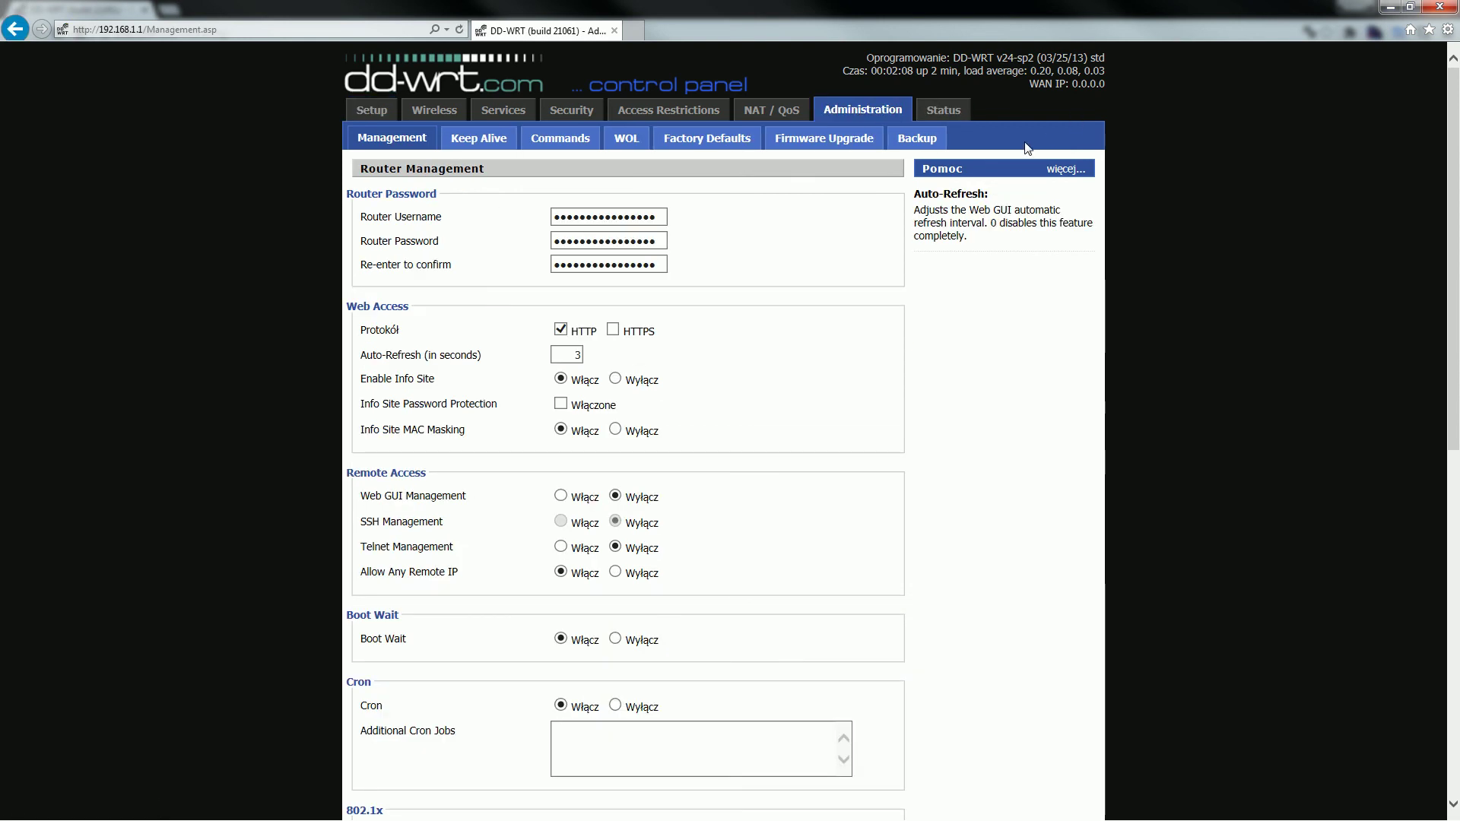
pyautogui.scroll(-5, 1010, 156)
pyautogui.scroll(-2, 924, 227)
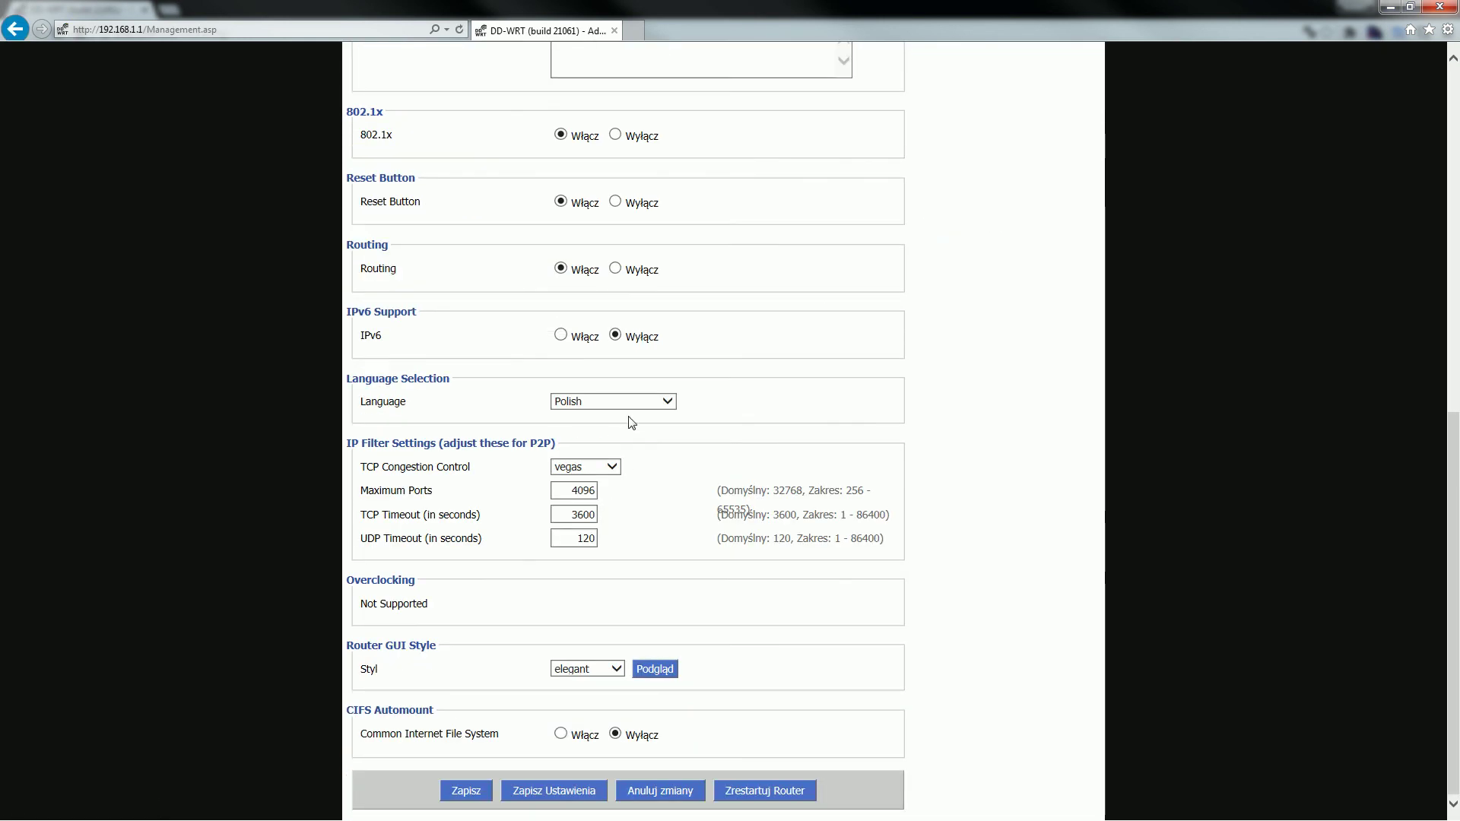
pyautogui.click(465, 790)
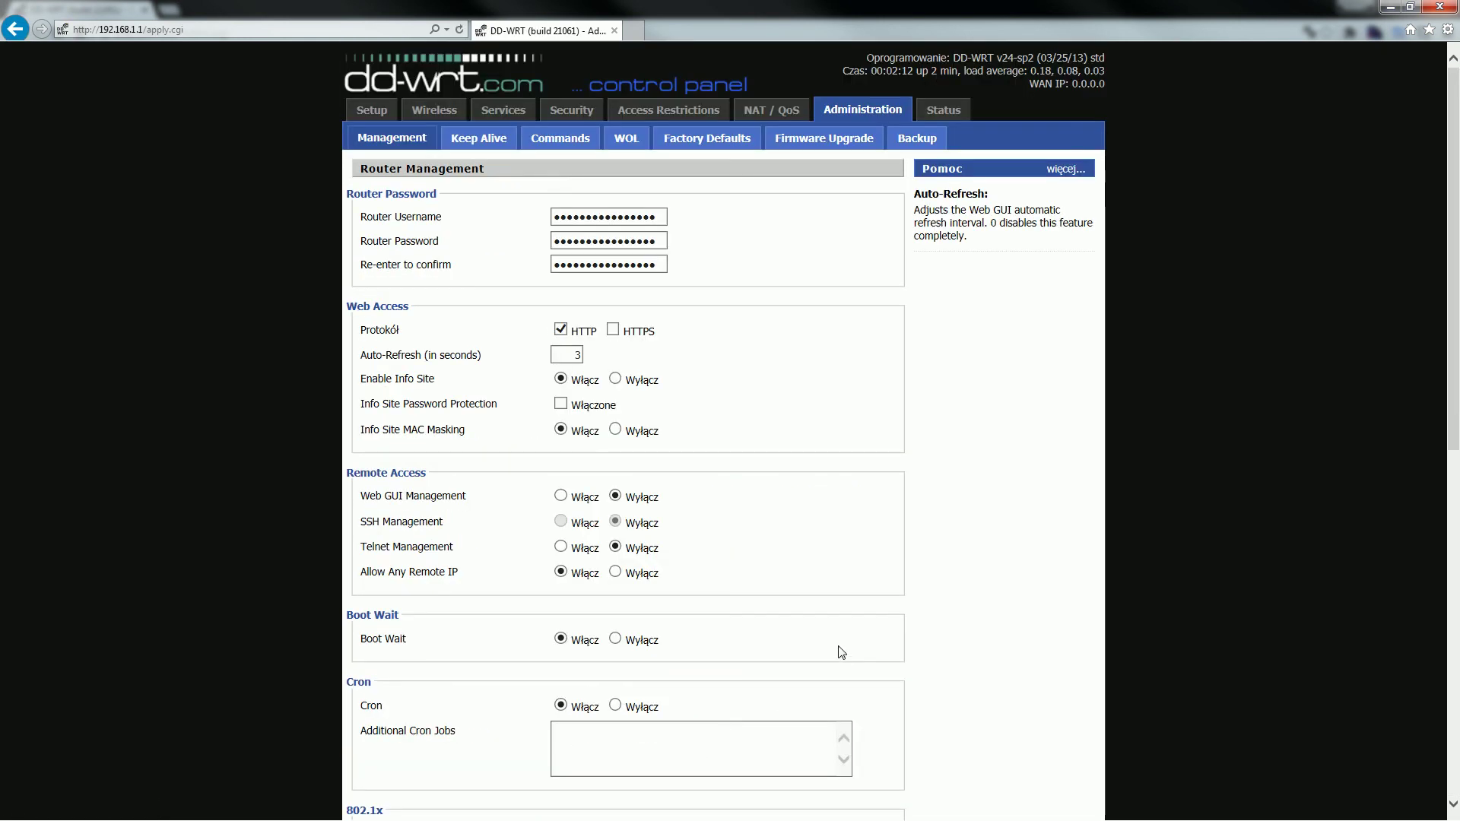
# Delete Internet Explorer's browsing history through Internet Options and apply the change.
pyautogui.click(1448, 30)
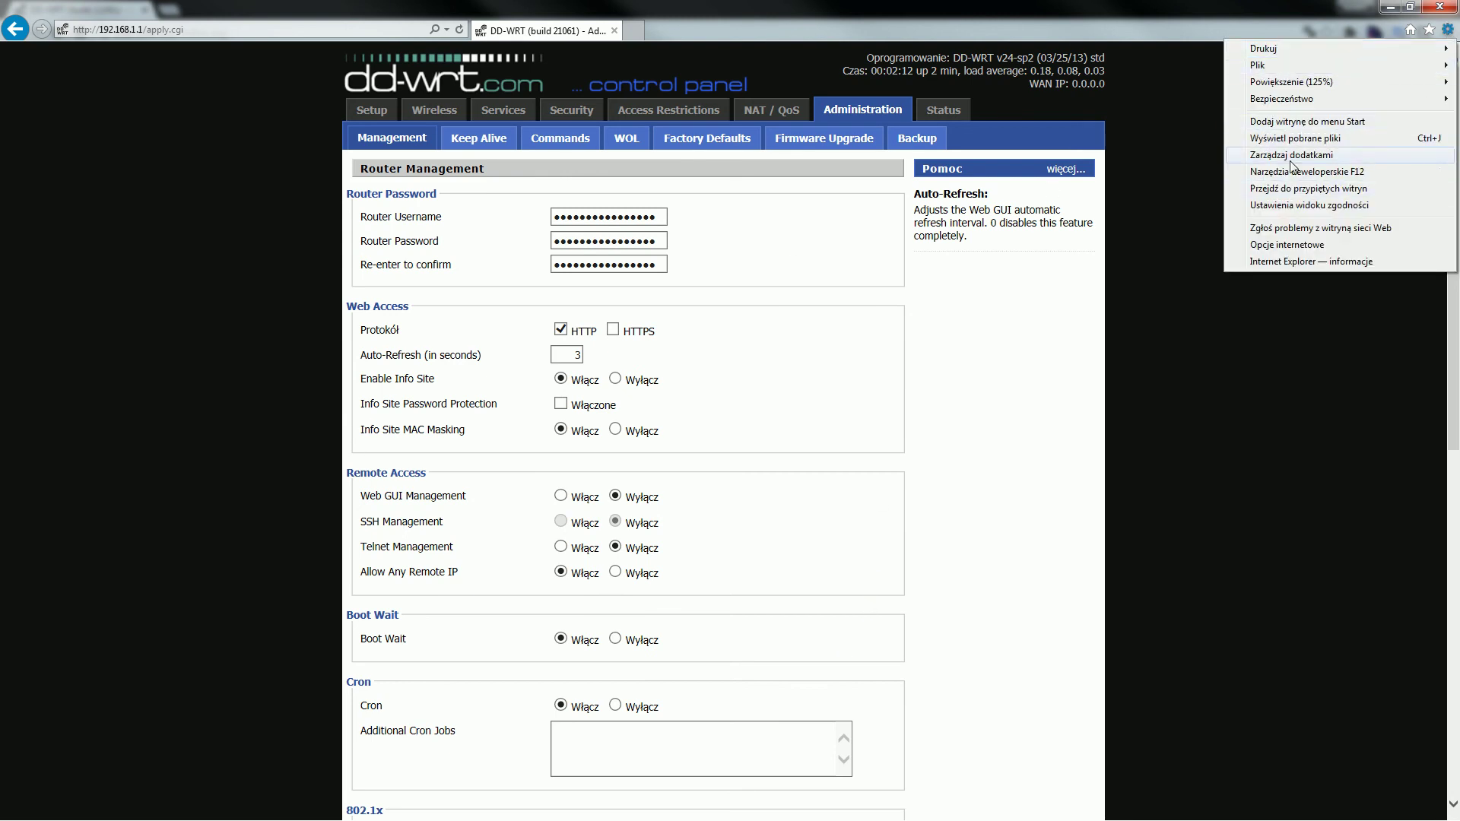
pyautogui.click(1287, 244)
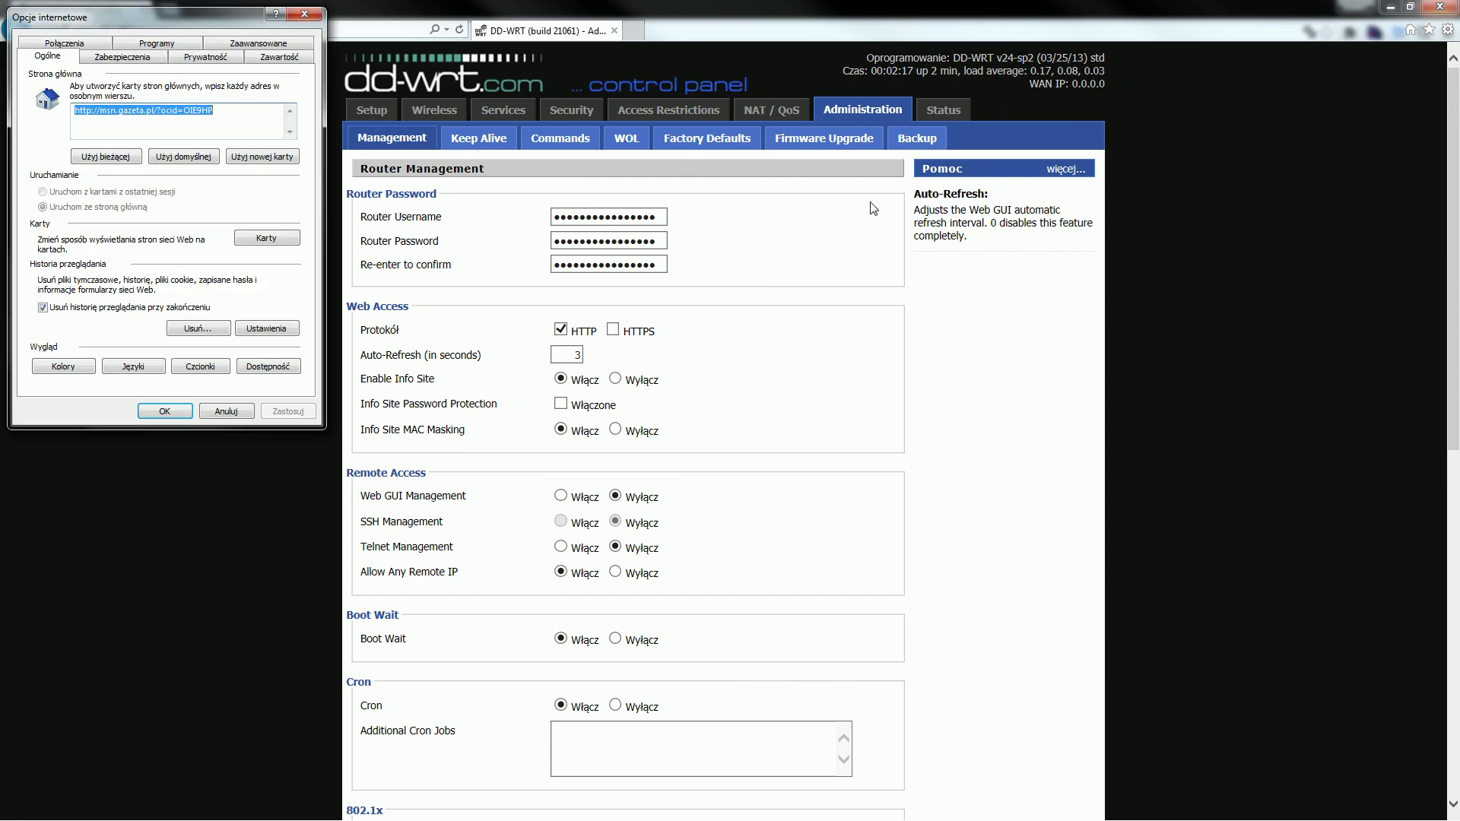
pyautogui.click(208, 330)
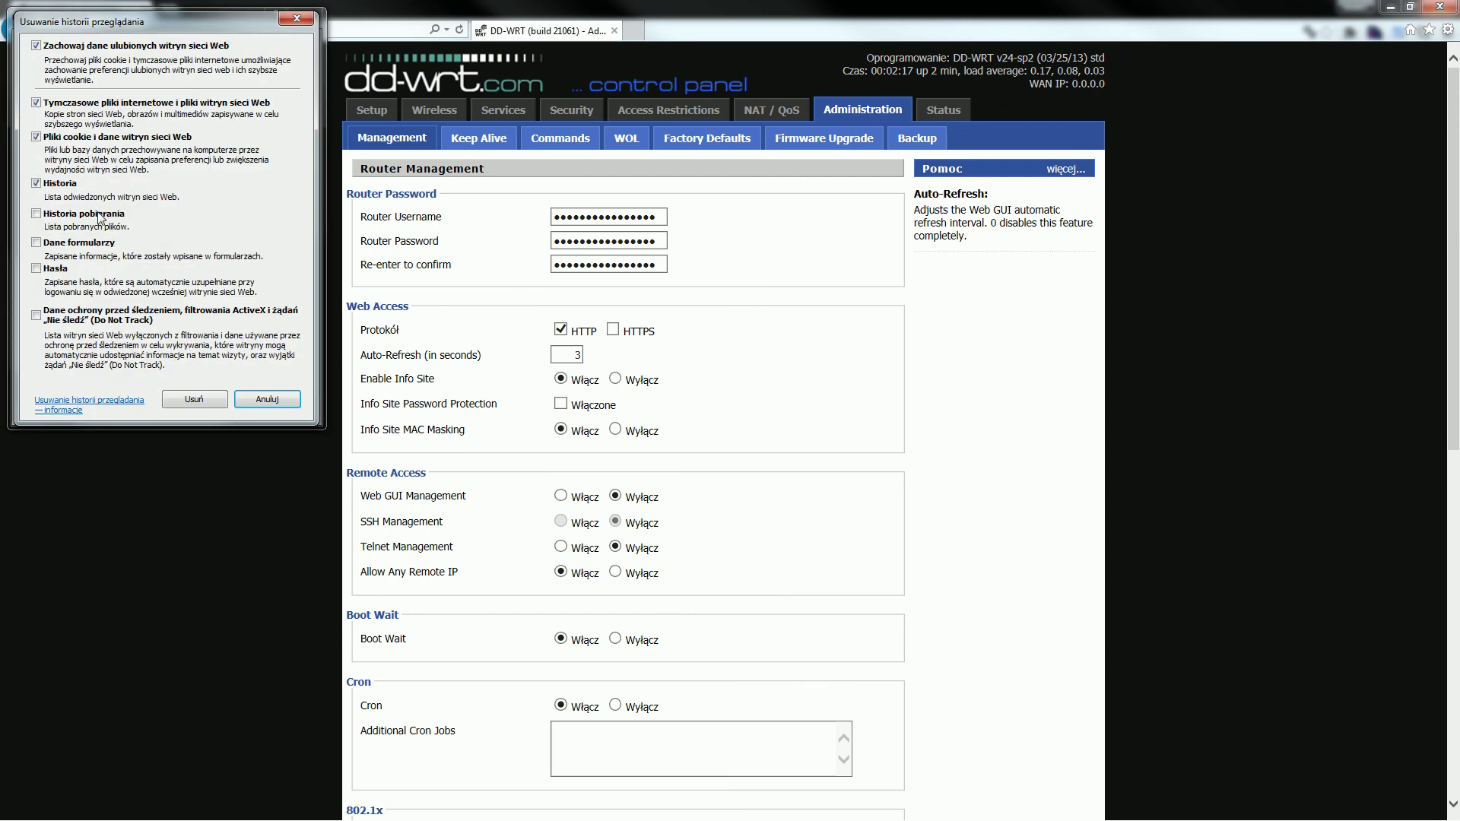
pyautogui.click(194, 399)
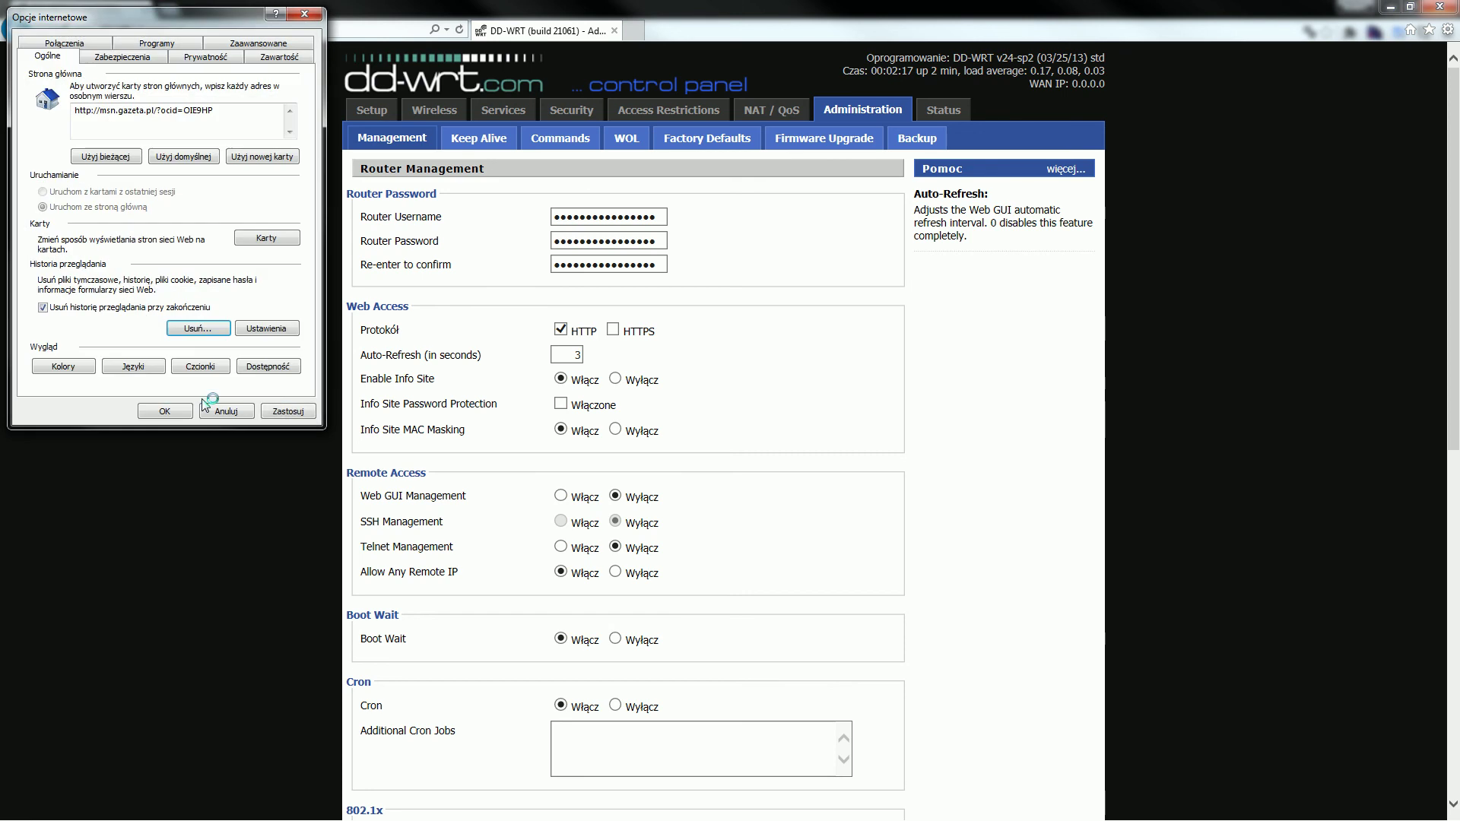
pyautogui.click(286, 412)
pyautogui.click(164, 412)
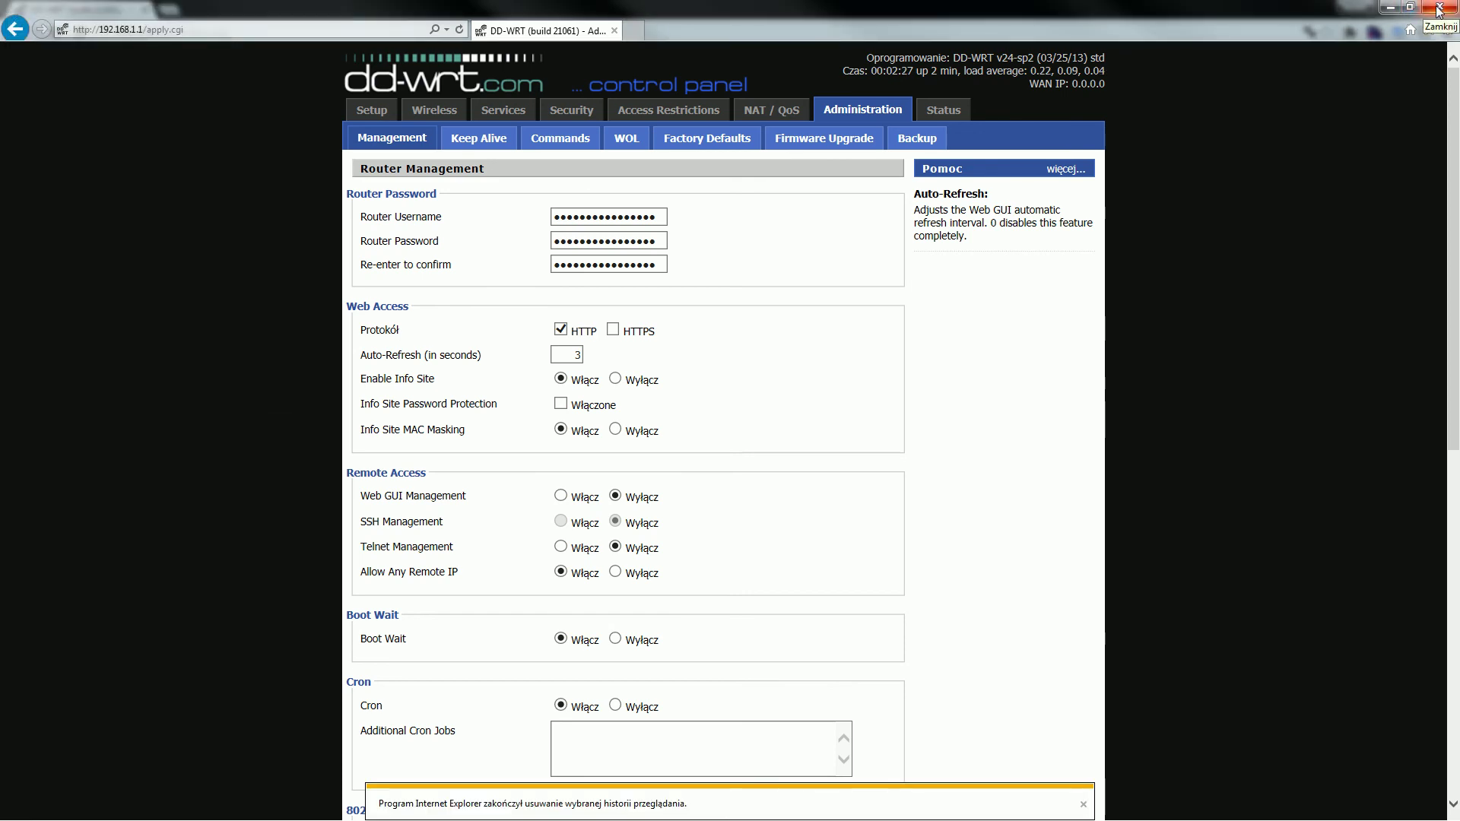
pyautogui.click(1439, 9)
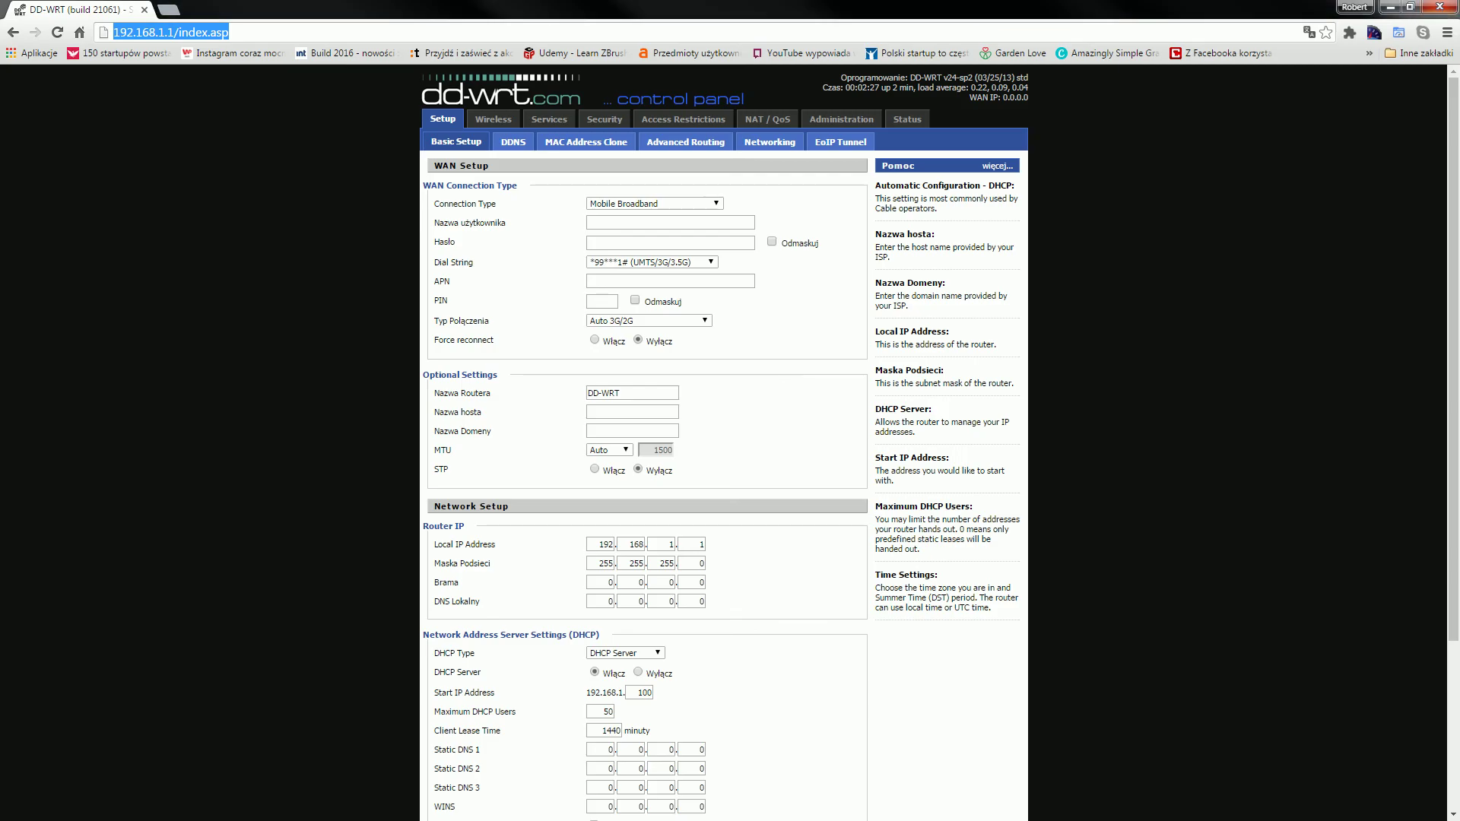
pyautogui.press('Return')
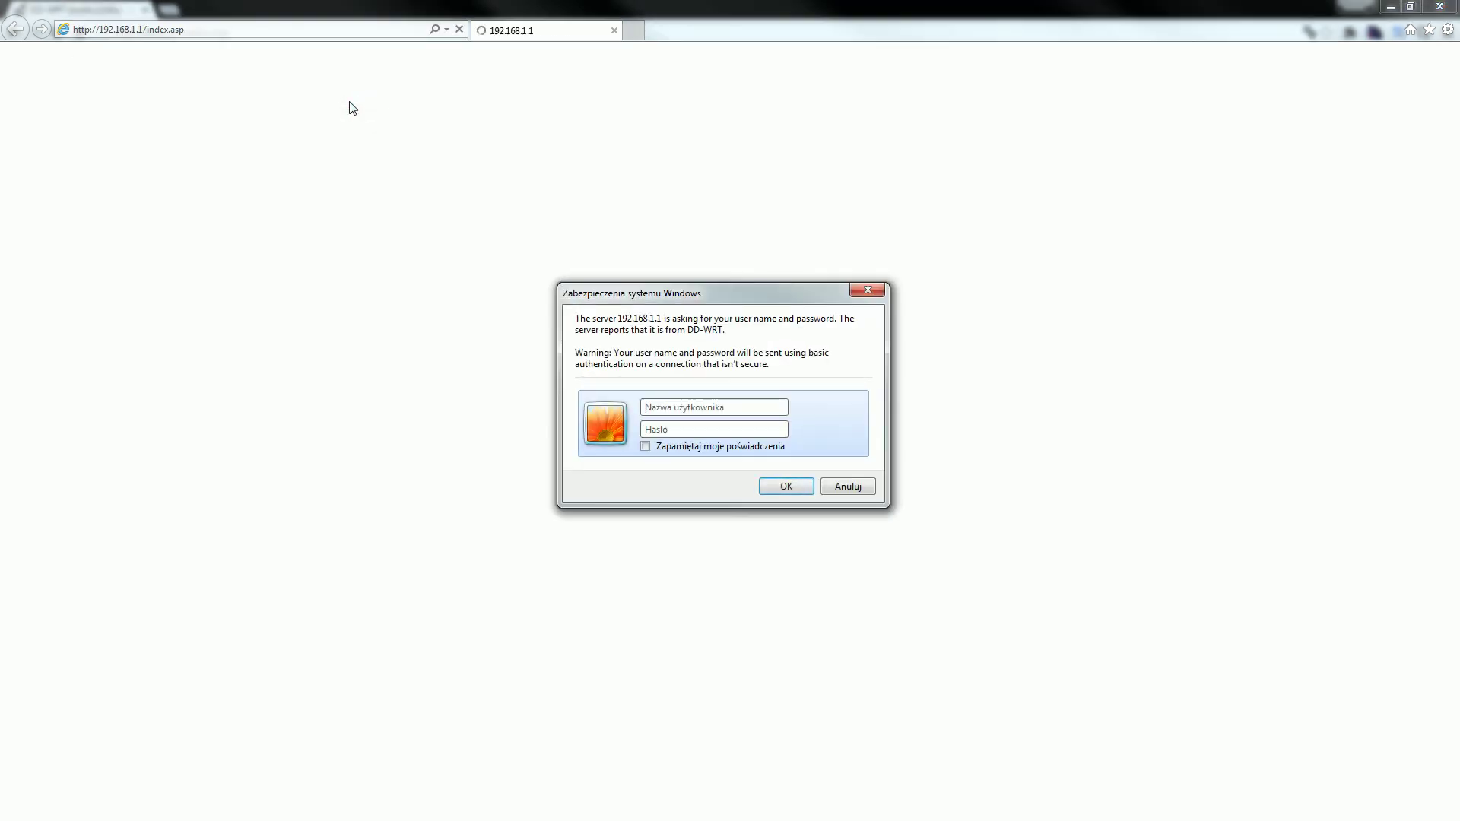
pyautogui.write('root')
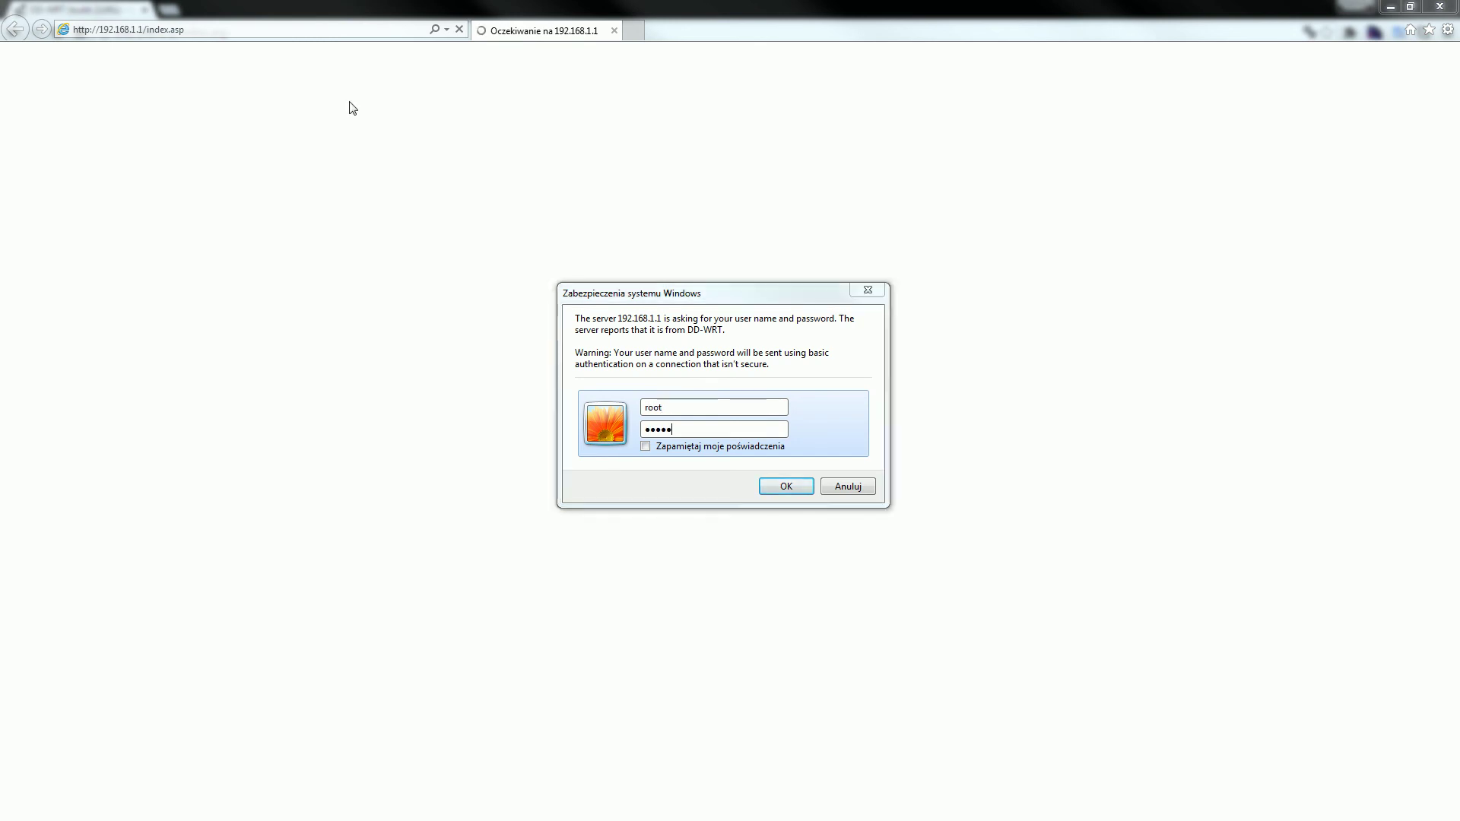
pyautogui.press('Return')
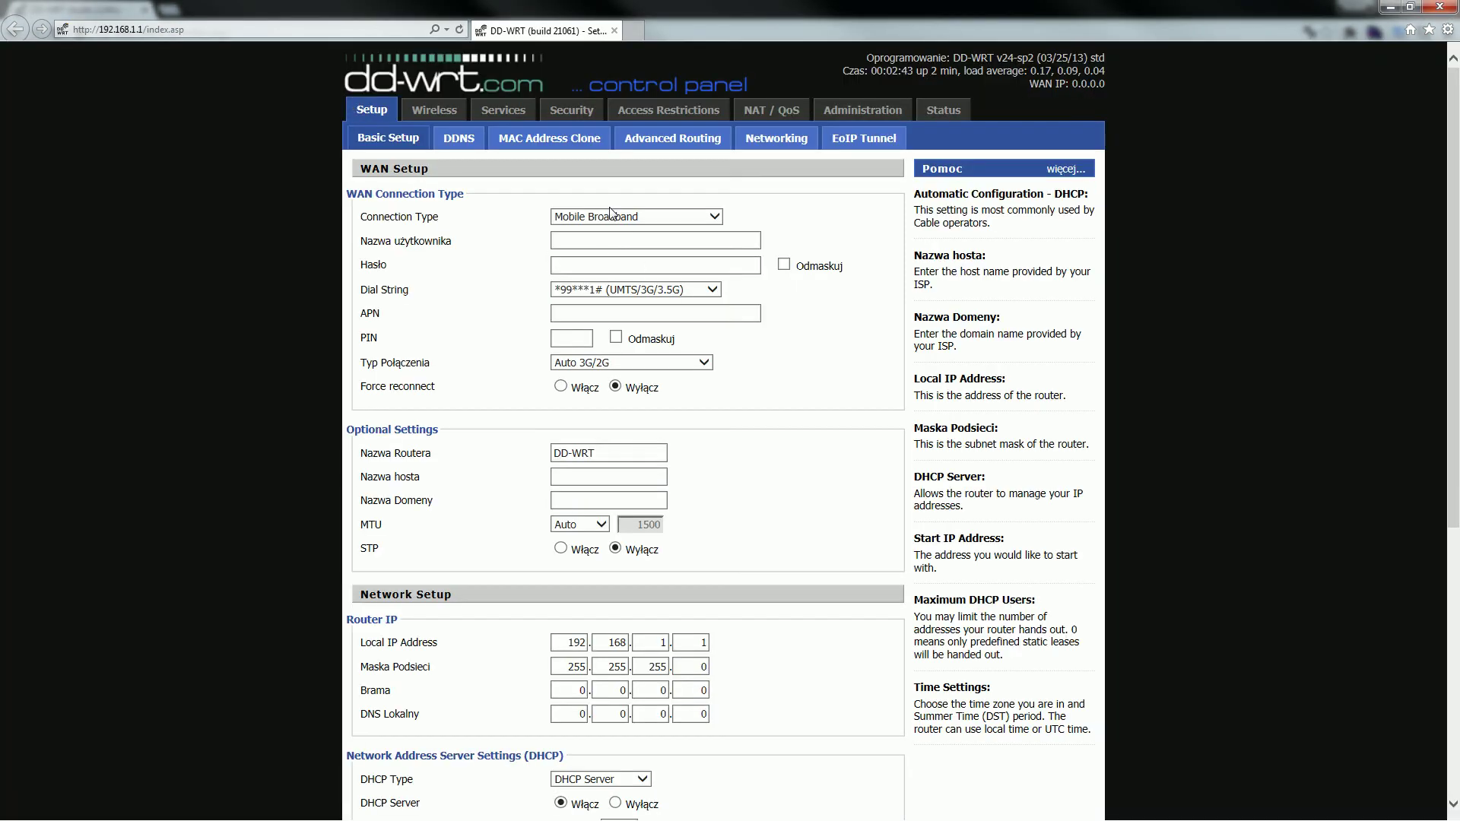
pyautogui.click(862, 110)
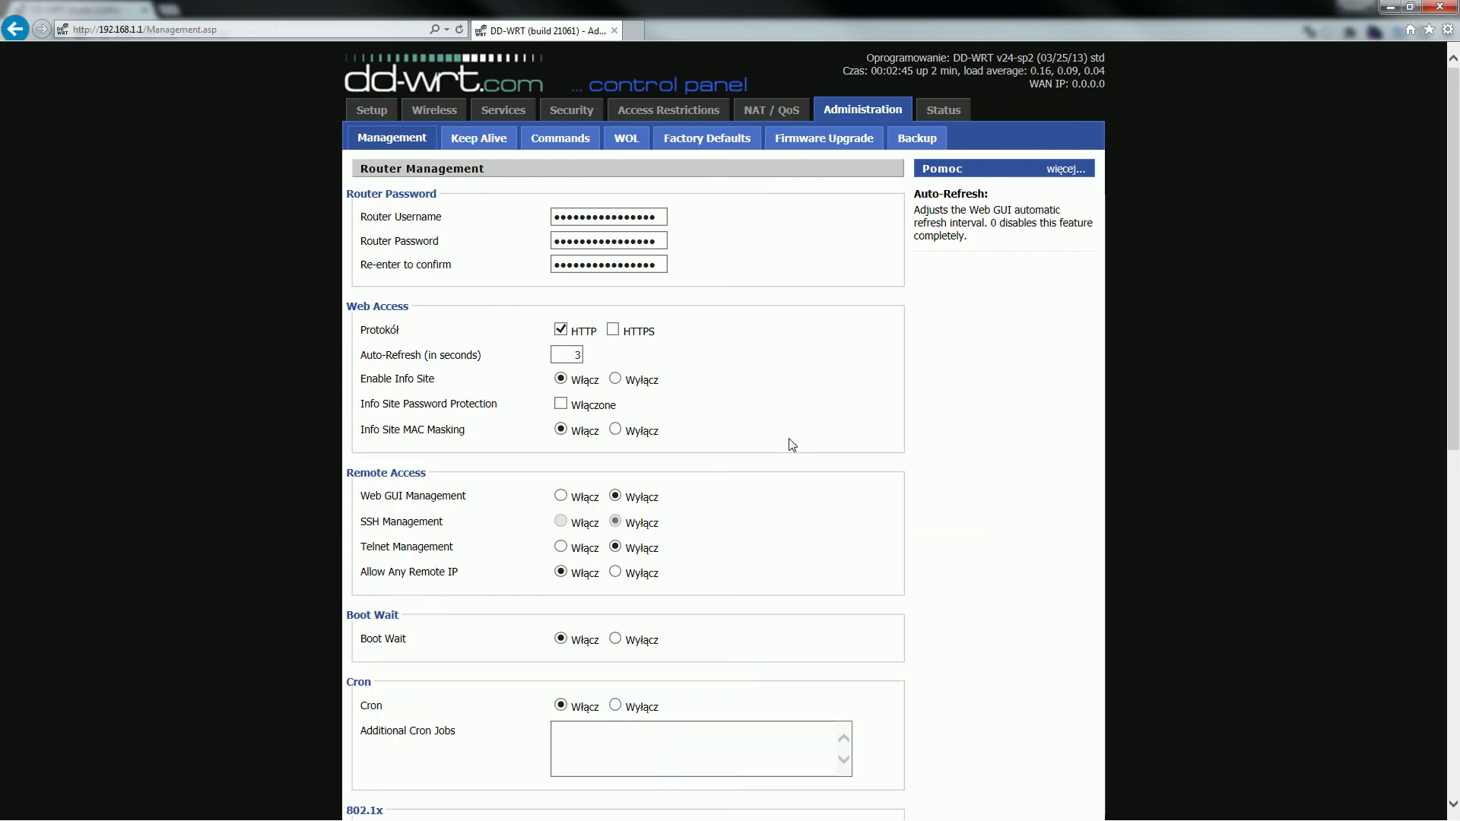
pyautogui.scroll(-3, 844, 445)
pyautogui.scroll(-5, 791, 444)
pyautogui.scroll(-1, 713, 563)
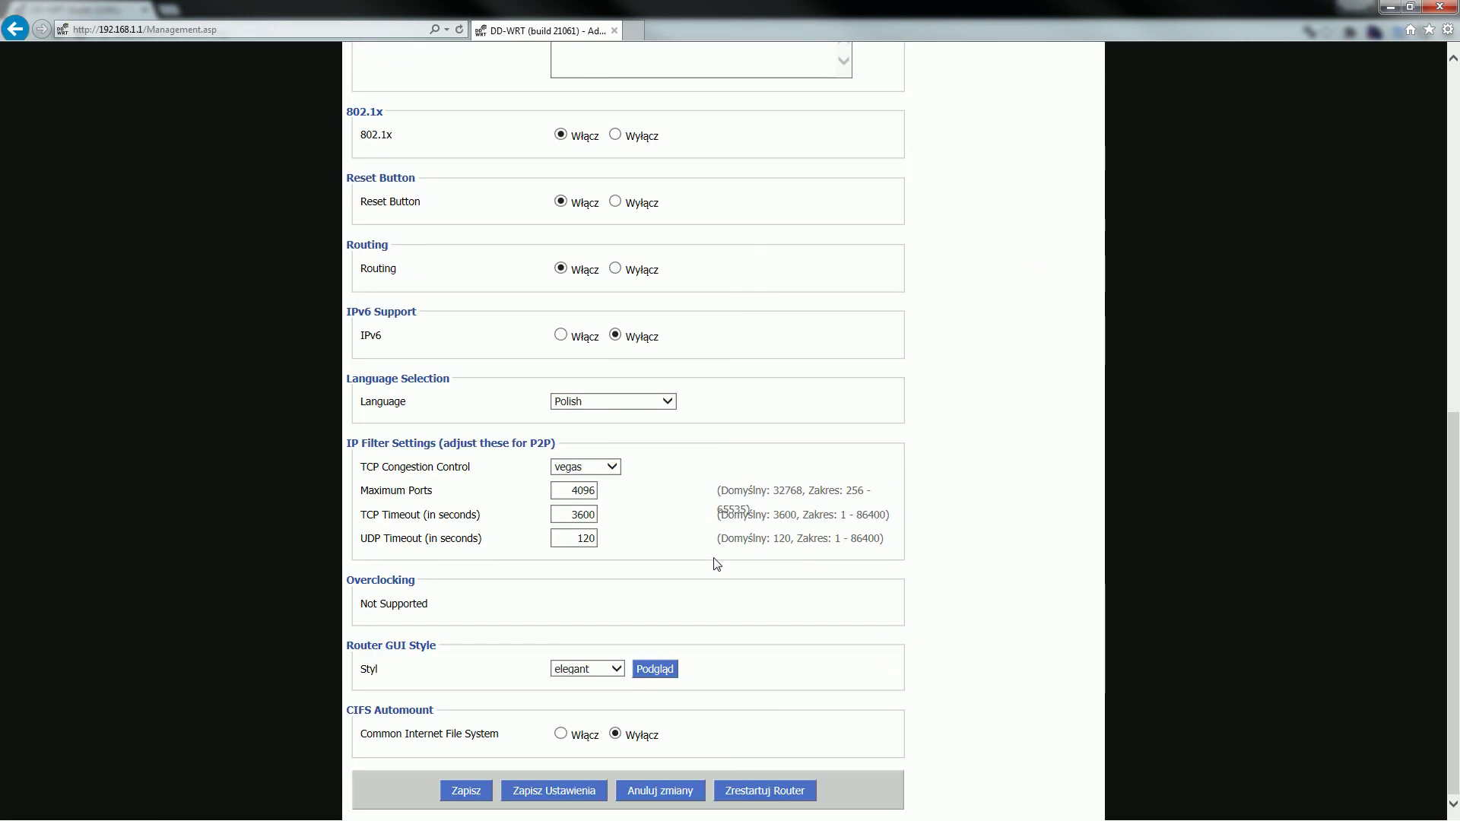
pyautogui.scroll(4, 716, 563)
pyautogui.scroll(-3, 731, 548)
pyautogui.scroll(8, 730, 537)
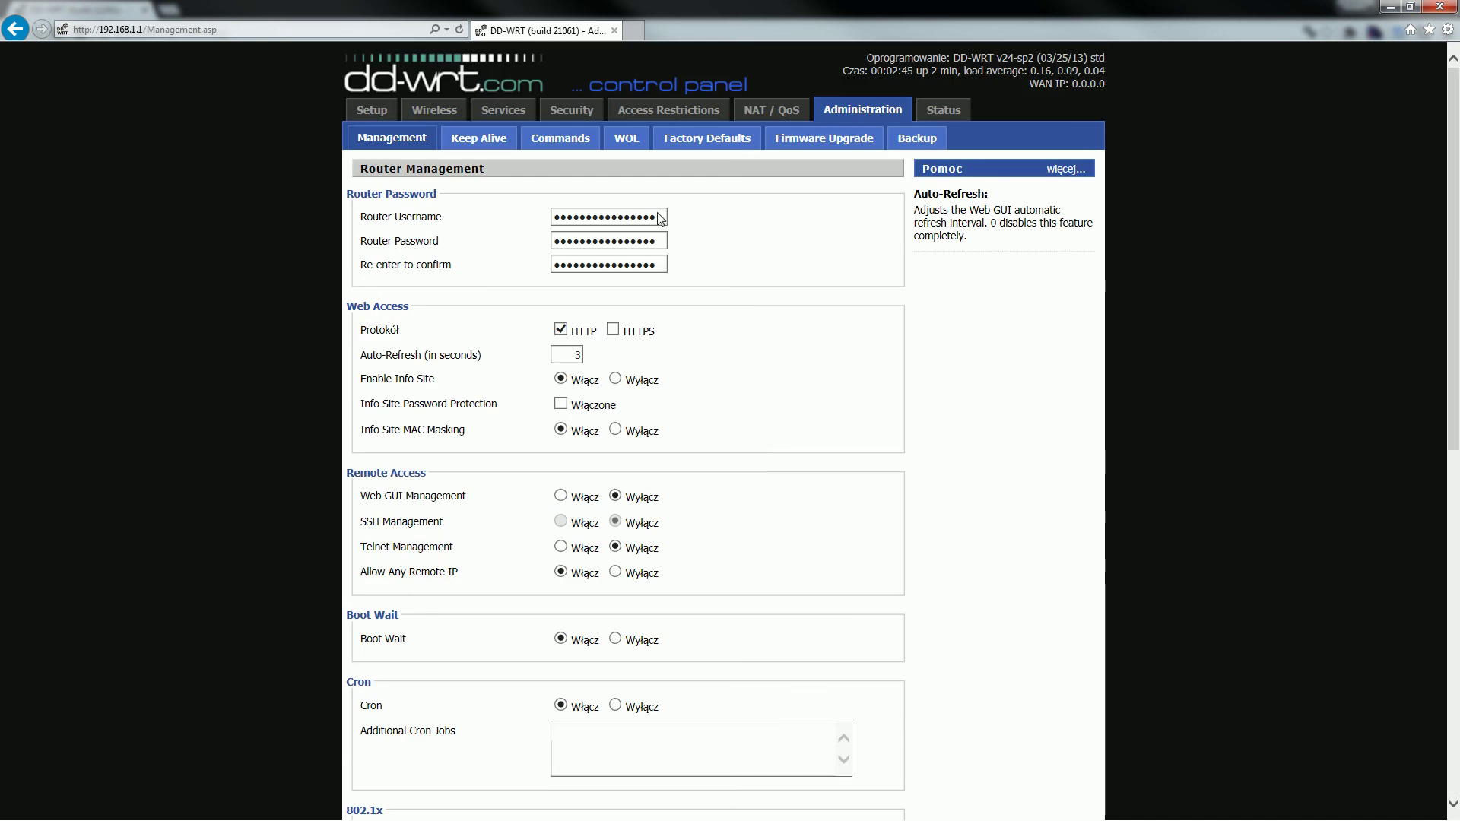
pyautogui.click(456, 112)
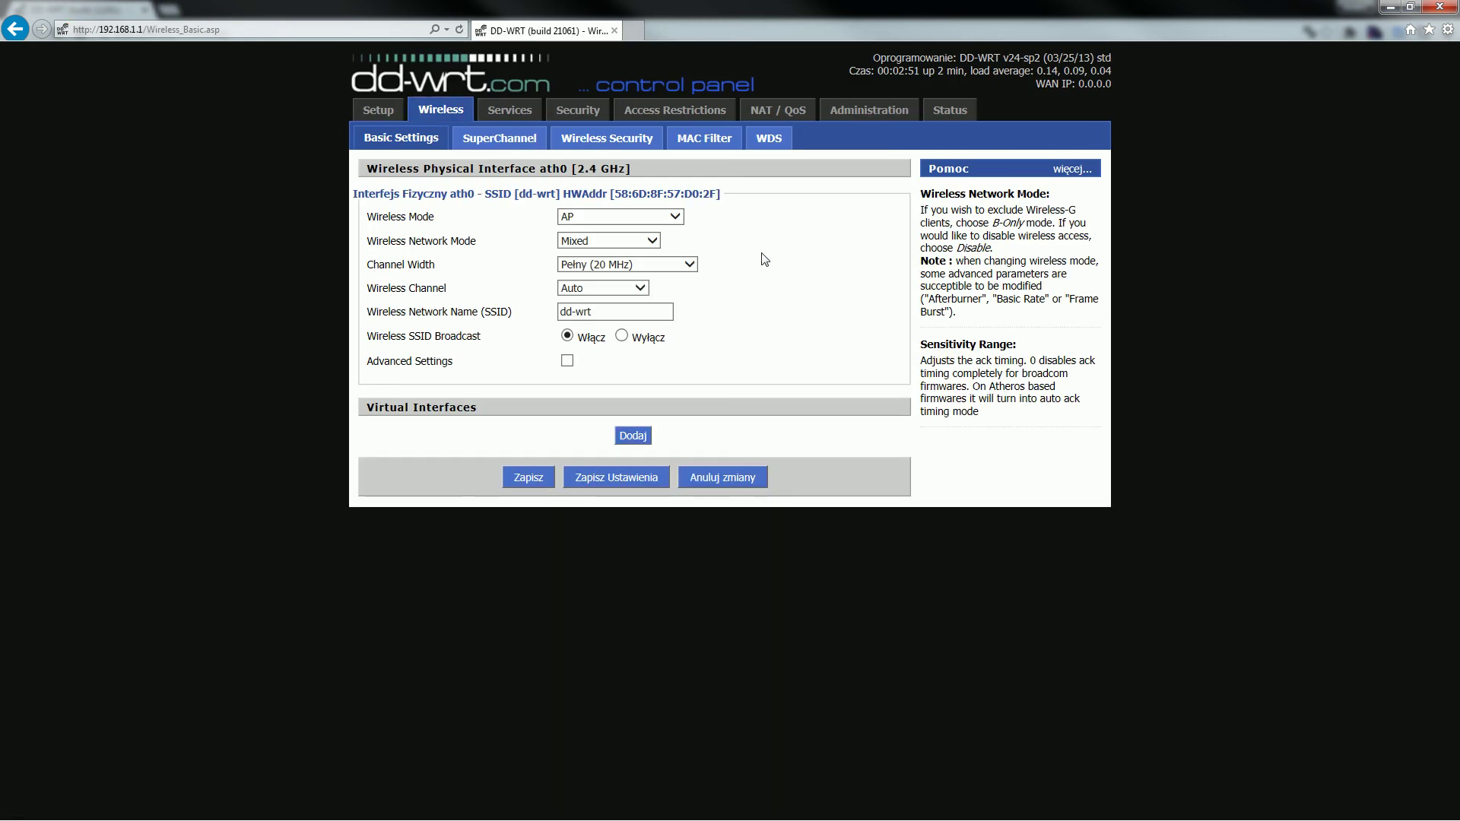
pyautogui.click(499, 137)
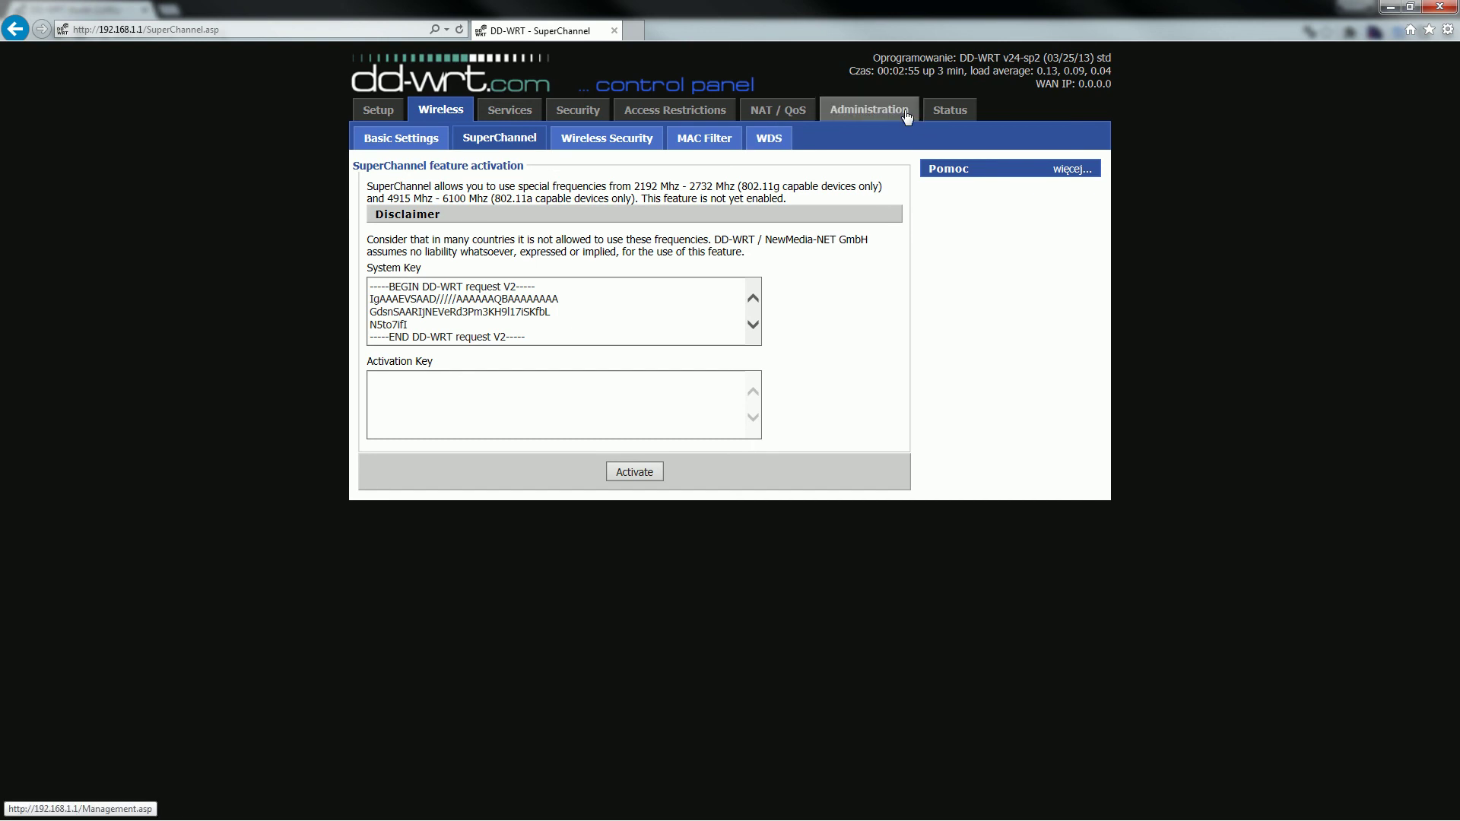
pyautogui.click(896, 113)
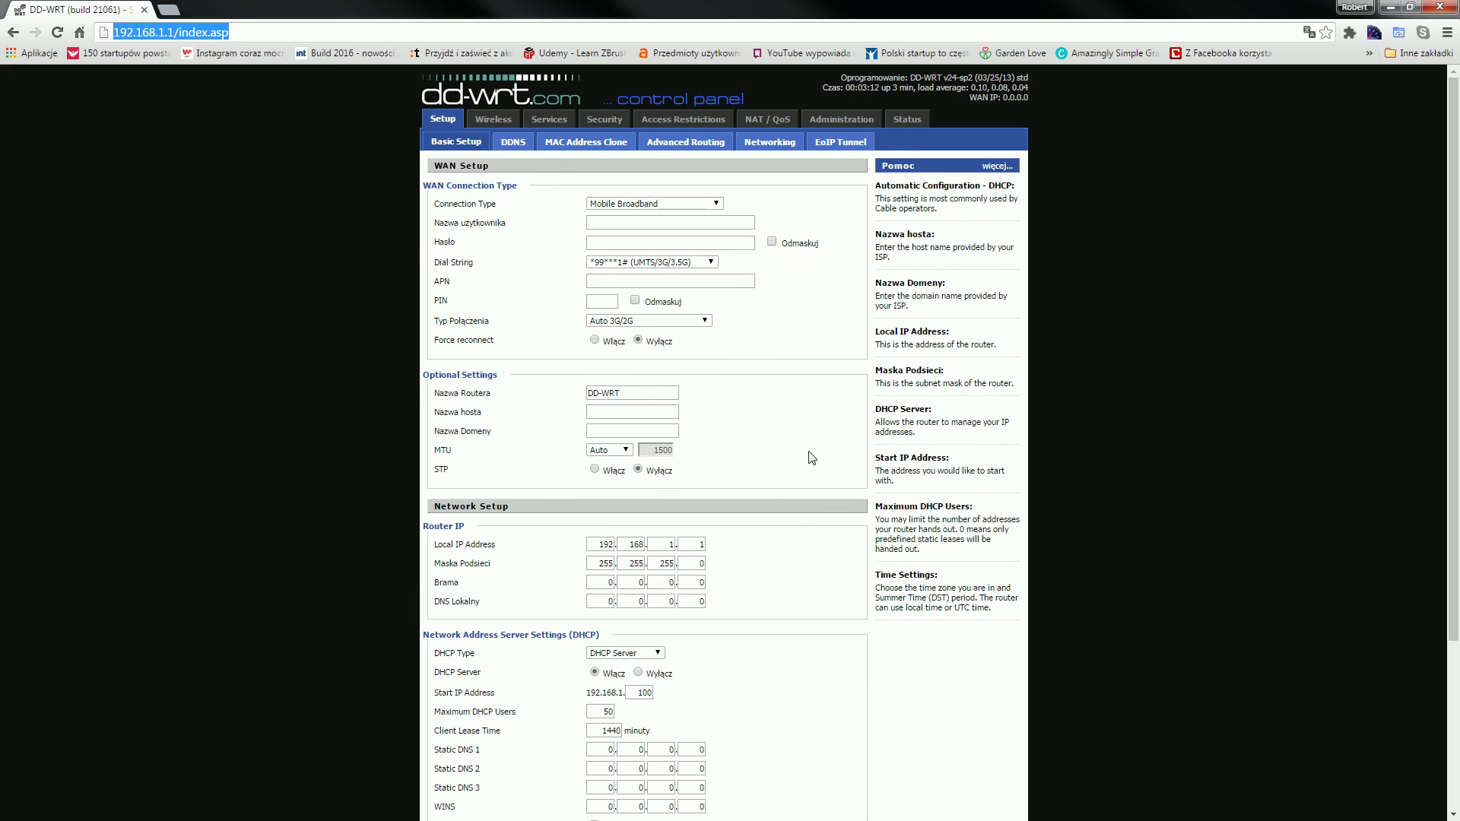
pyautogui.scroll(-2, 809, 457)
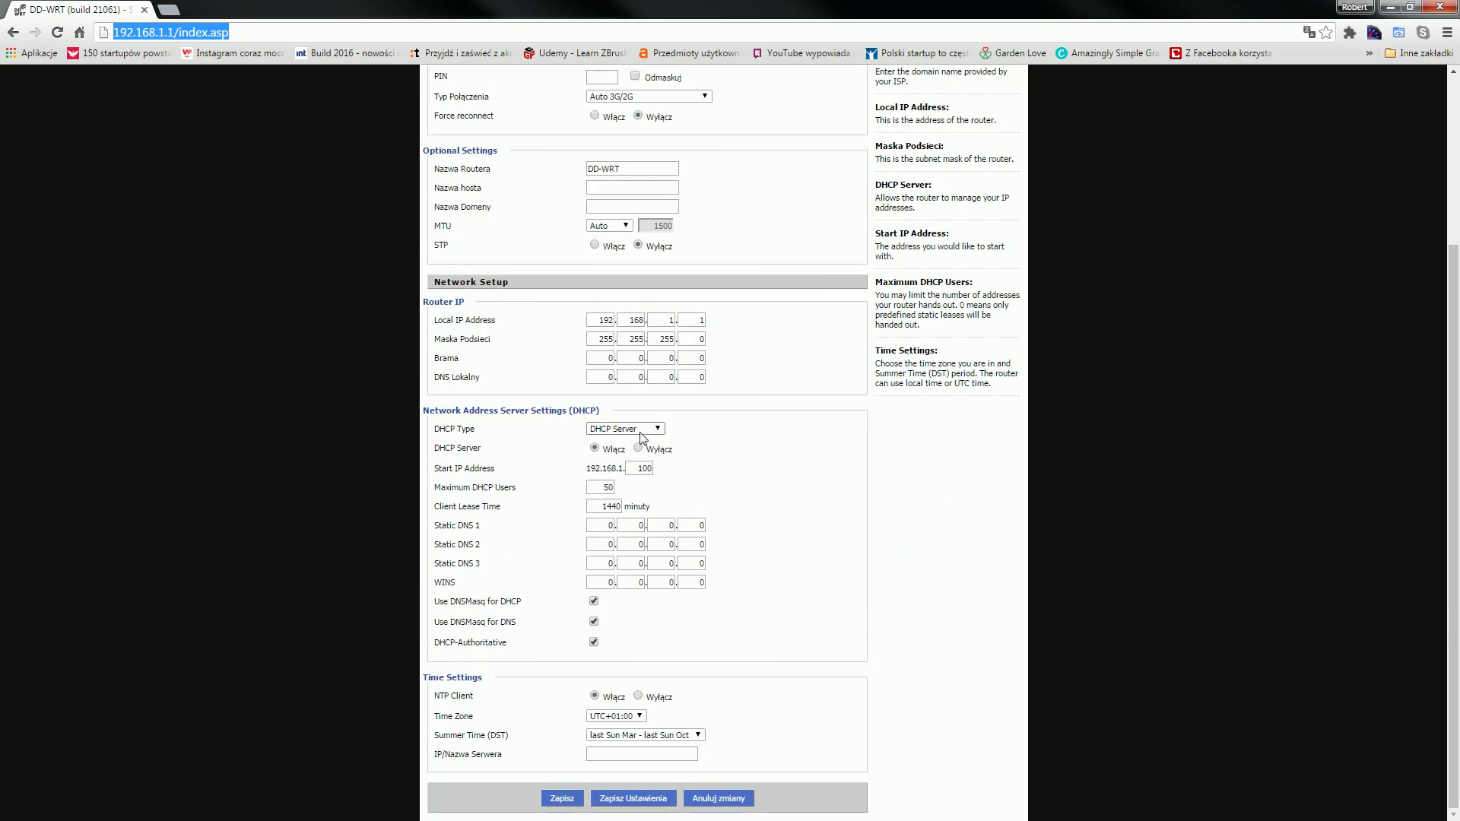
# Browse the DHCP Type list and the DDNS, MAC Address Clone, Advanced Routing, Networking and EoIP Tunnel pages.
pyautogui.click(625, 428)
pyautogui.scroll(2, 866, 437)
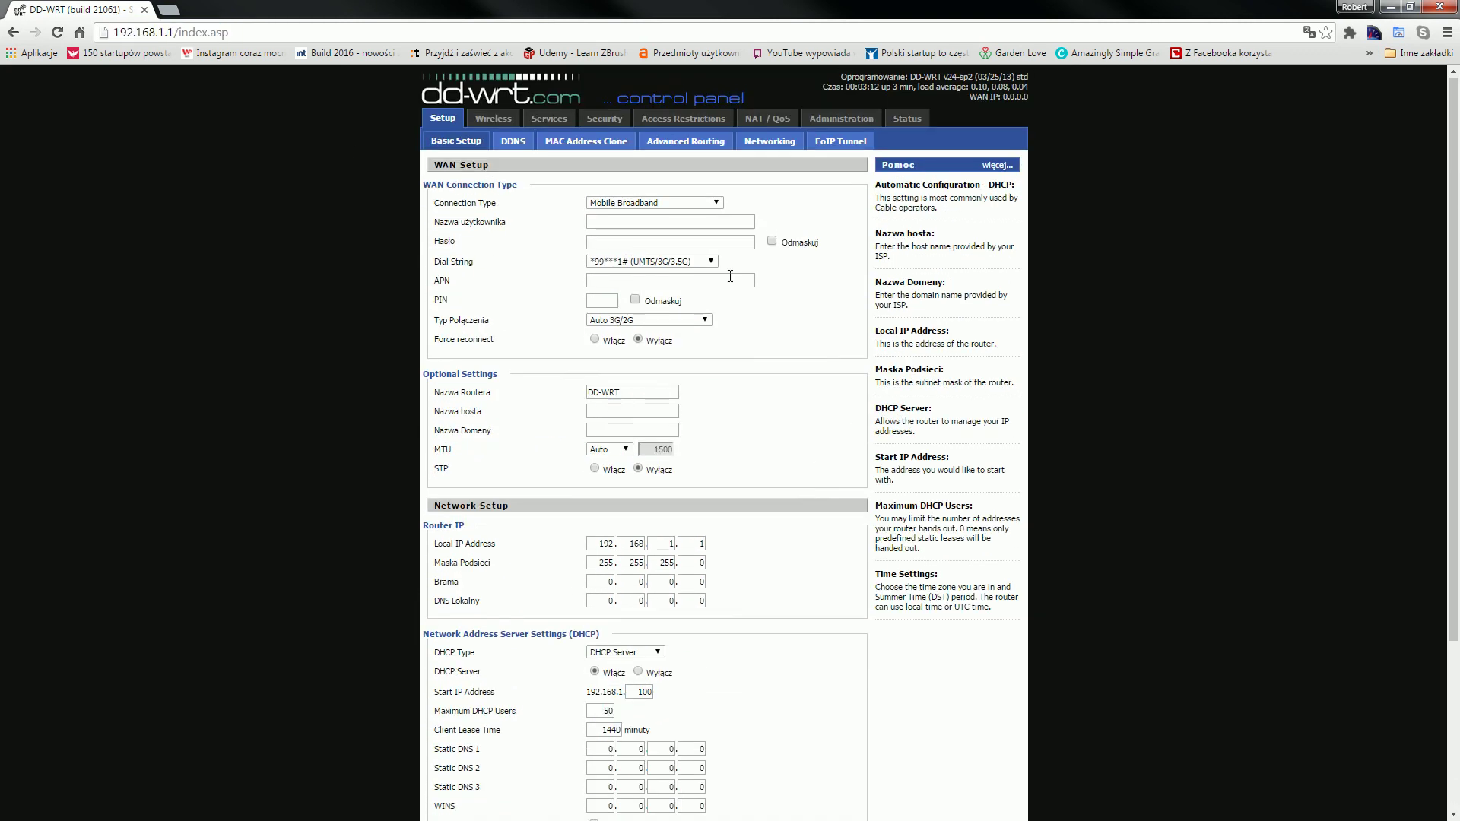
pyautogui.click(512, 140)
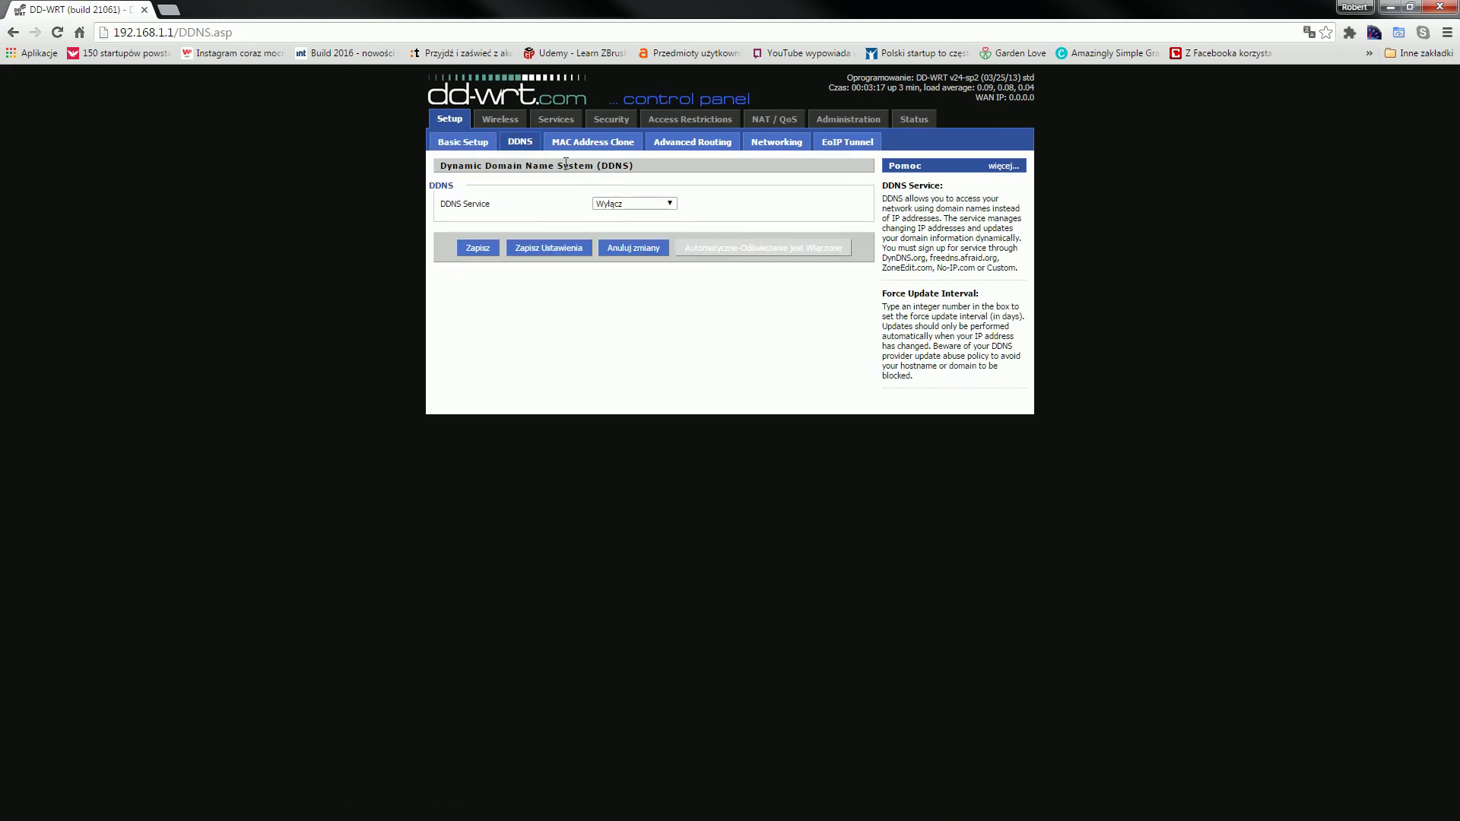
pyautogui.click(592, 141)
pyautogui.click(692, 142)
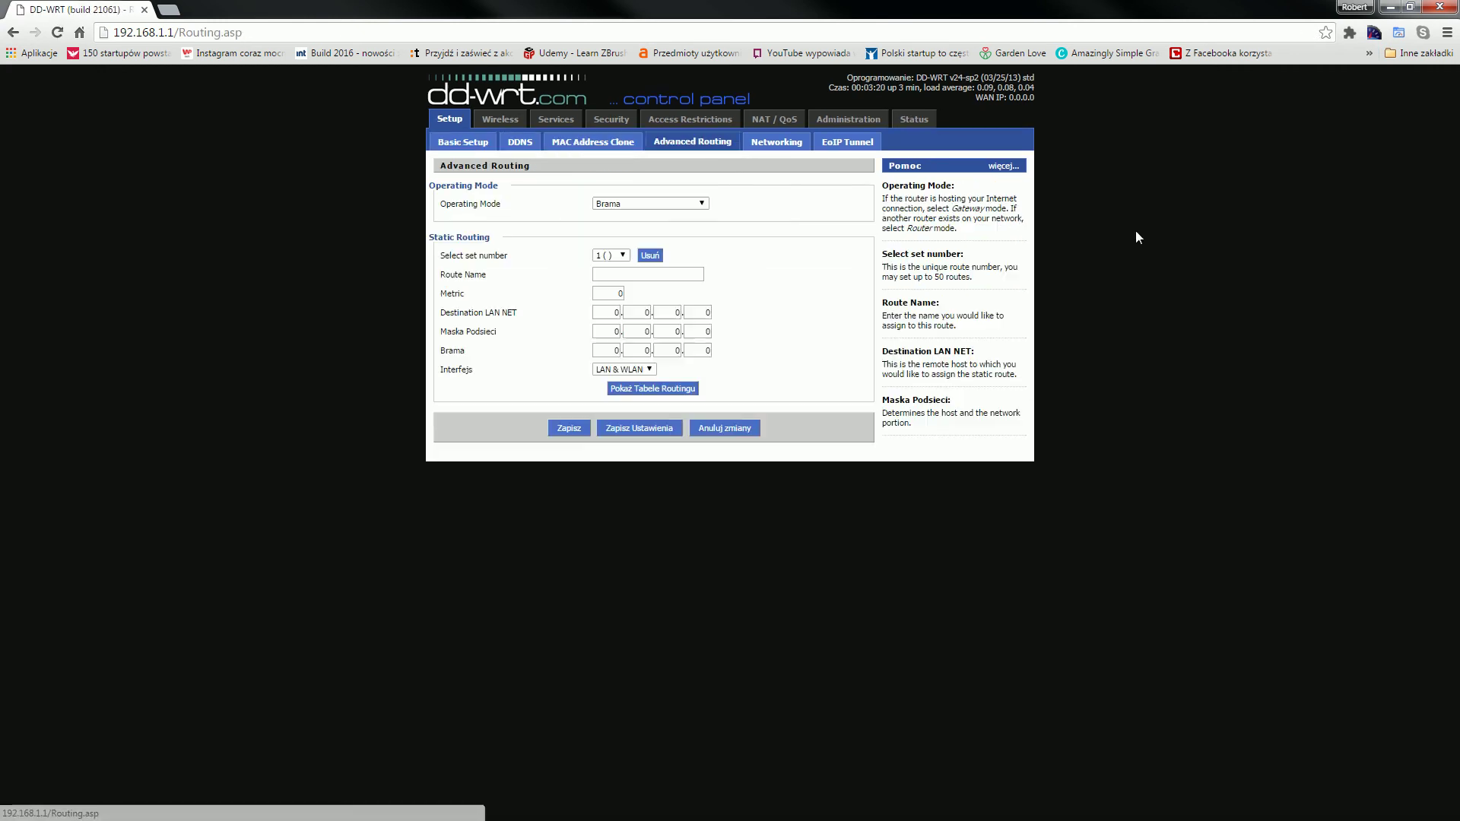
pyautogui.click(776, 141)
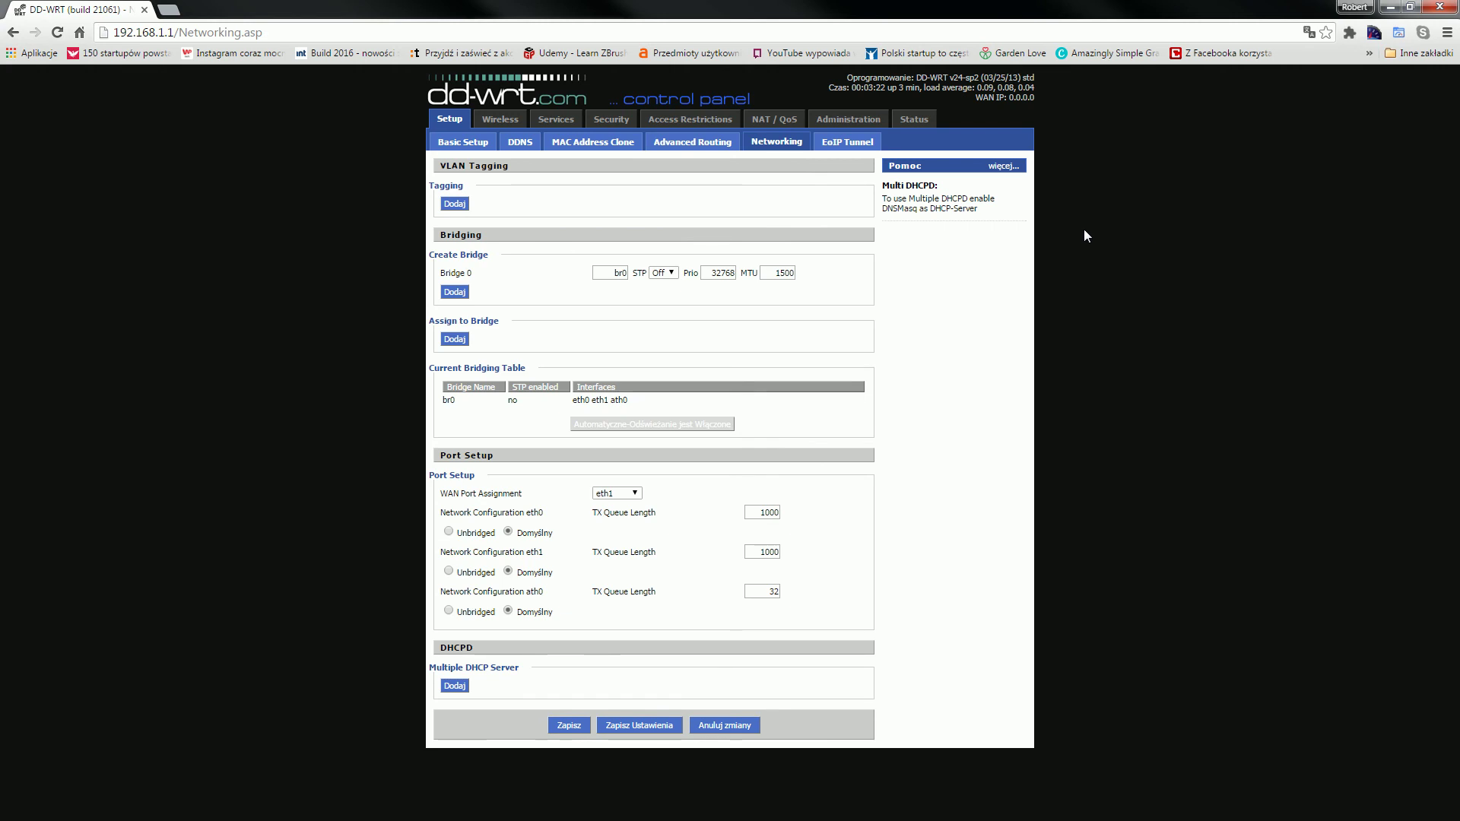
pyautogui.click(847, 141)
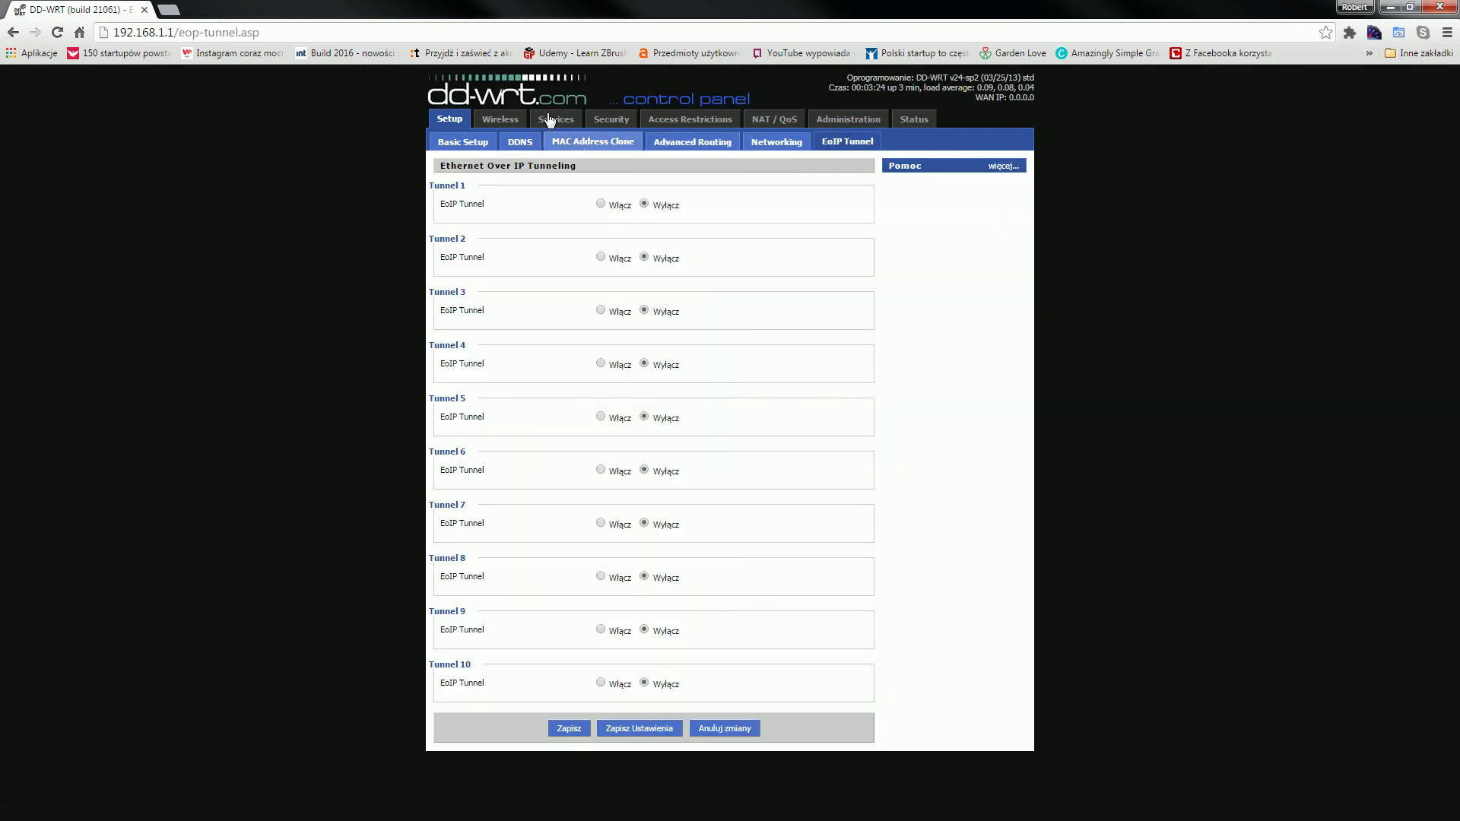
# View the Wireless and Services pages, then the PPPoE Server and VPN pages.
pyautogui.click(500, 118)
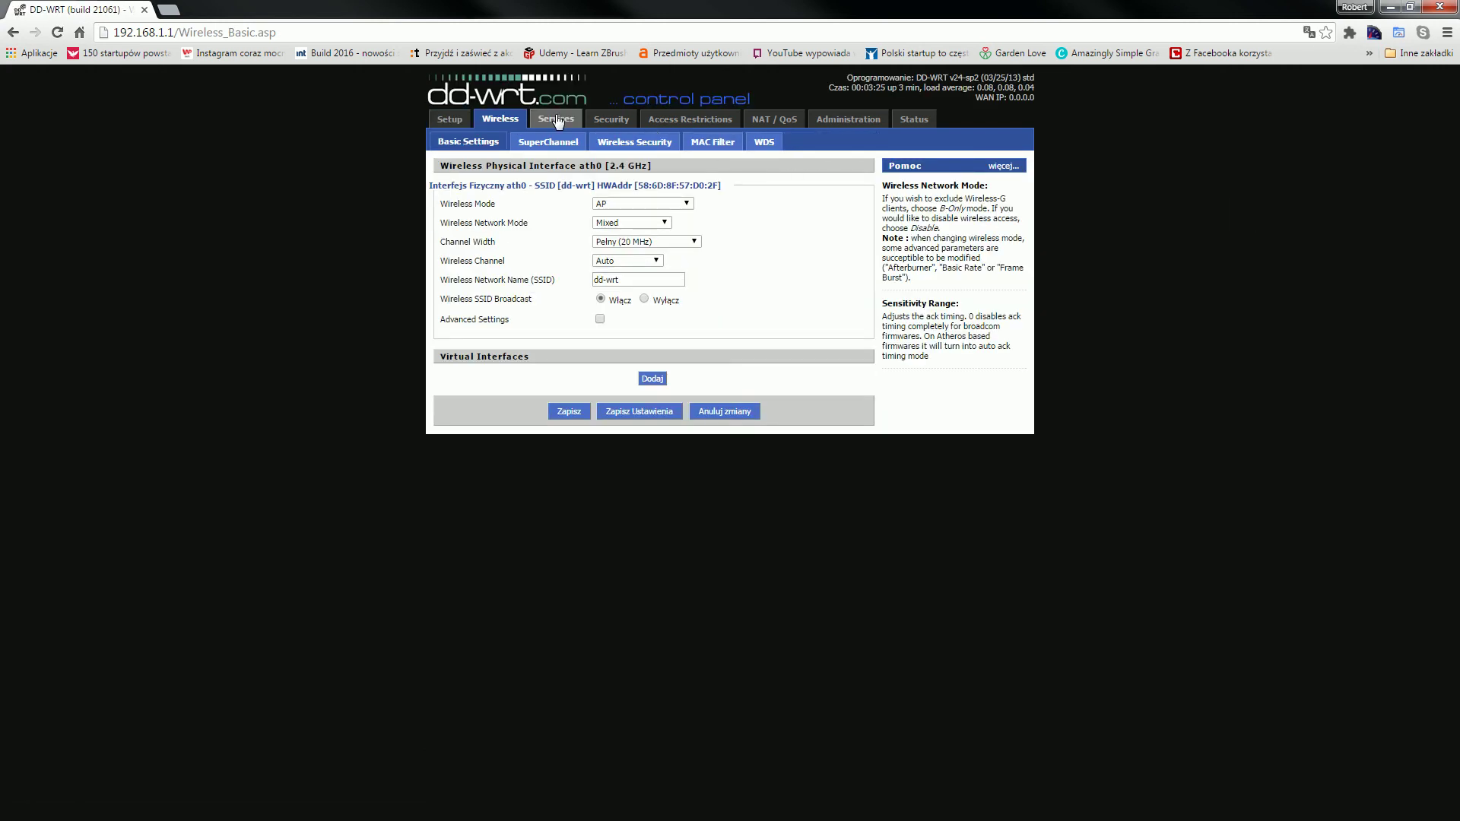
pyautogui.click(557, 119)
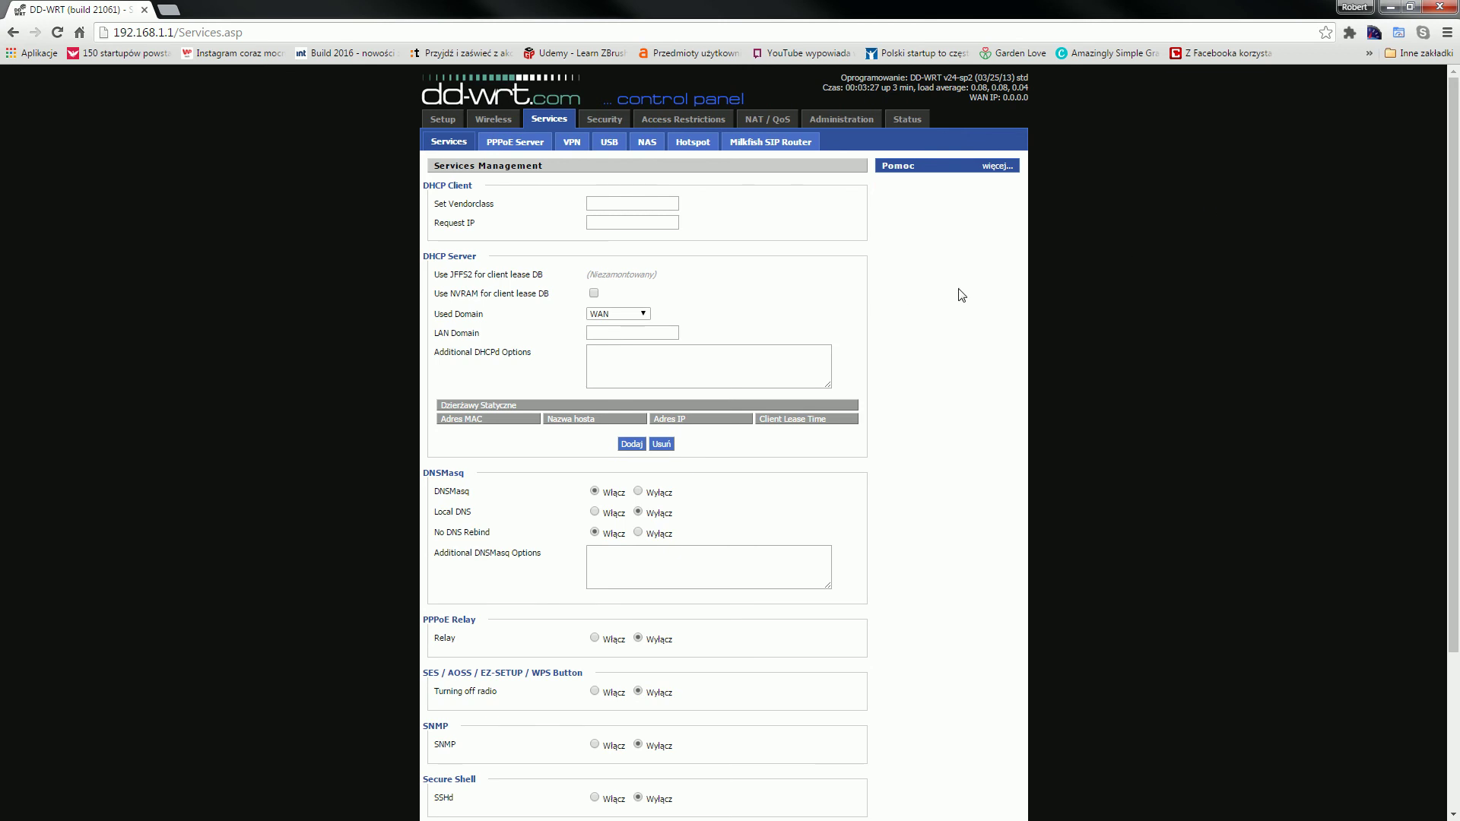
pyautogui.scroll(-5, 958, 294)
pyautogui.scroll(5, 967, 296)
pyautogui.click(515, 141)
pyautogui.click(572, 141)
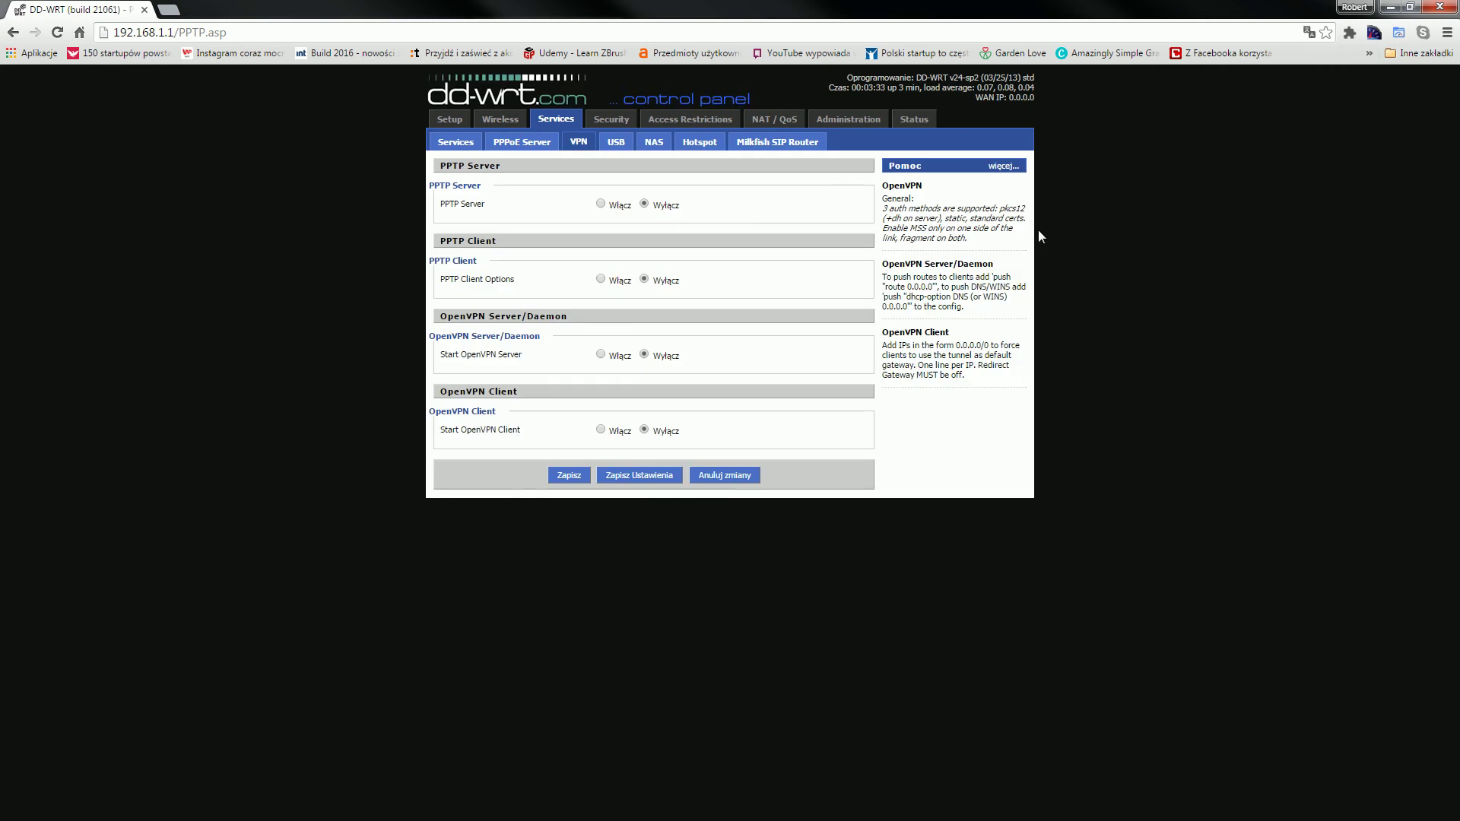